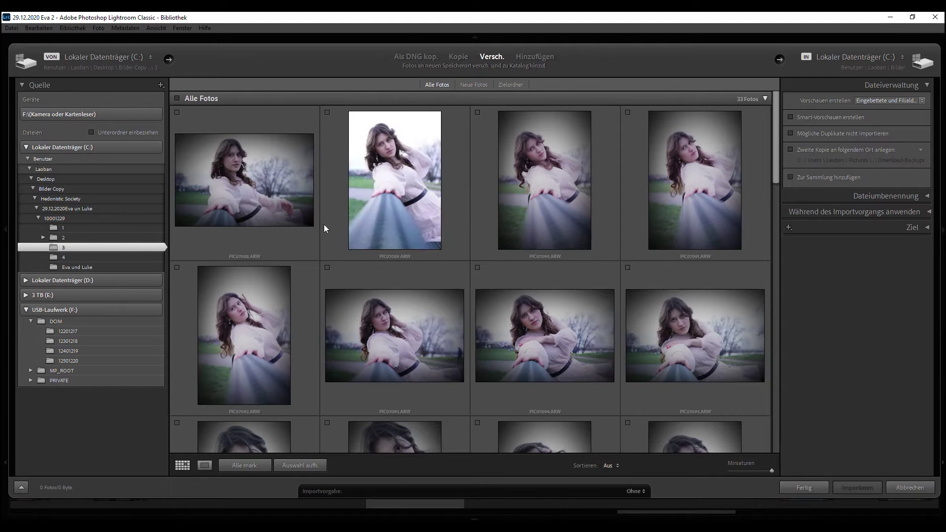
Open the first bench-shoot photo in loupe view and mark the first keepers for import.
{"action": "double_click", "coordinate": [249, 202]}
{"action": "key", "text": "p"}
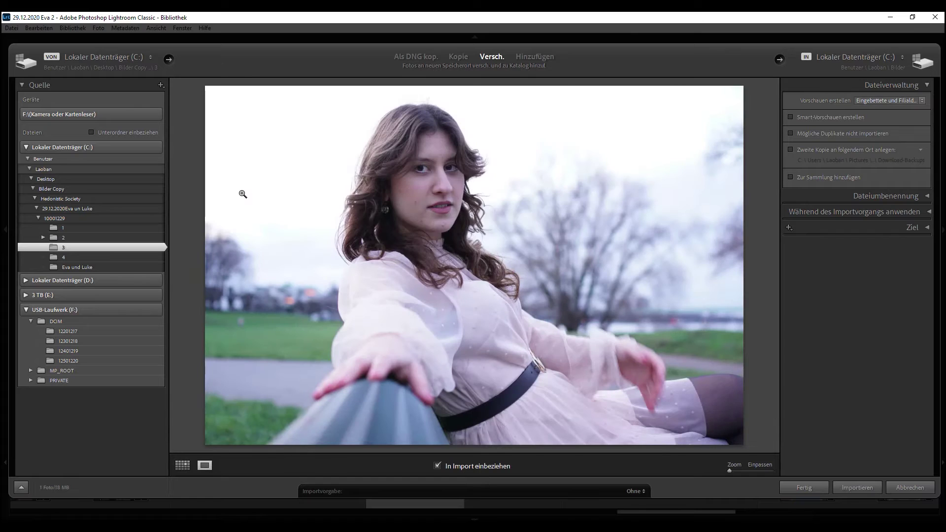
{"action": "key", "text": "u"}
{"action": "key", "text": "p"}
{"action": "key", "text": "Right"}
{"action": "key", "text": "p"}
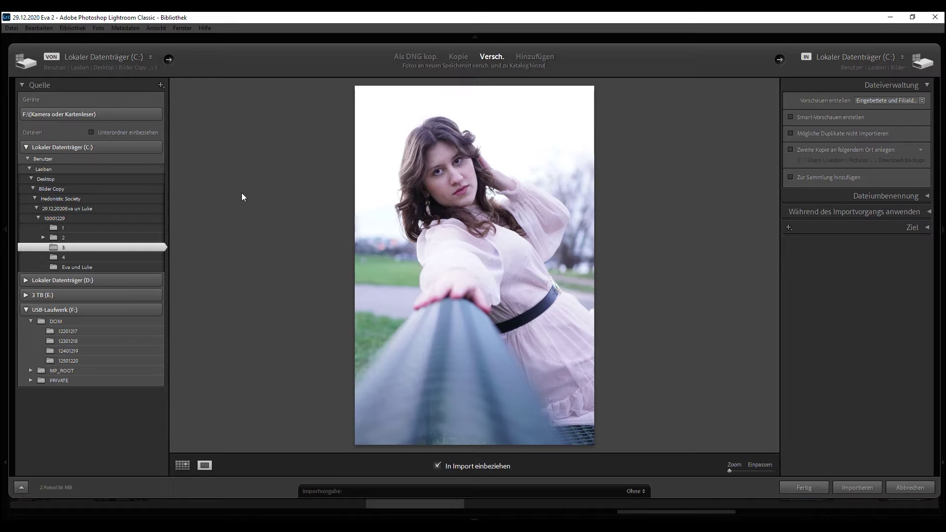
{"action": "key", "text": "Right"}
{"action": "key", "text": "p"}
{"action": "key", "text": "Right"}
{"action": "key", "text": "Right"}
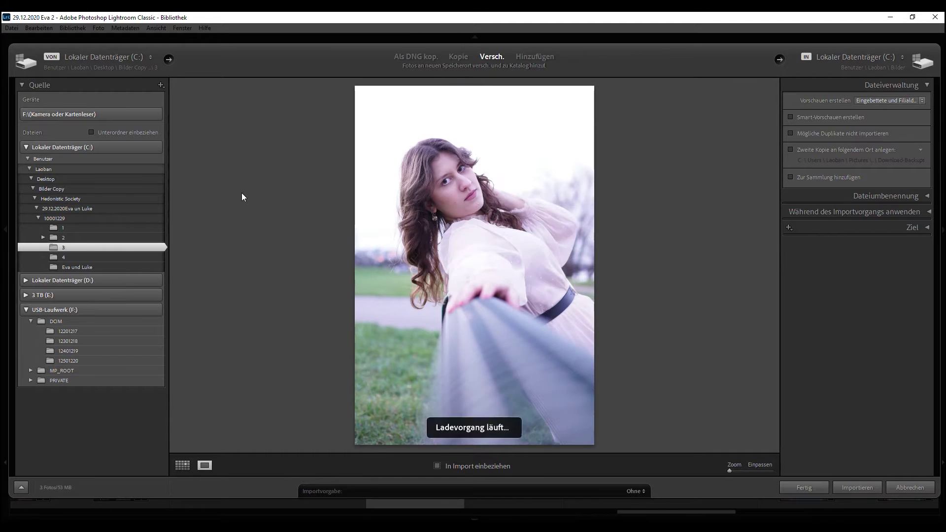
{"action": "key", "text": "p"}
{"action": "key", "text": "Right"}
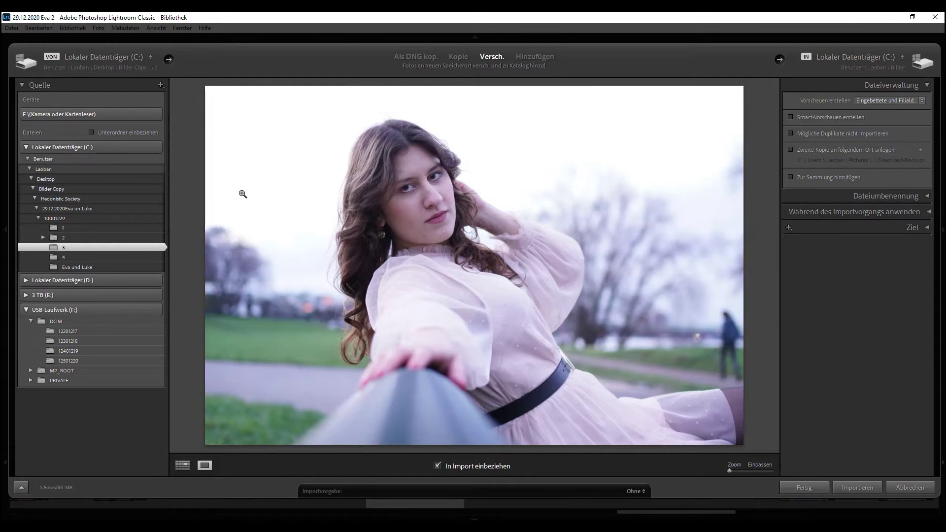
{"action": "key", "text": "Right"}
{"action": "key", "text": "Right"}
{"action": "key", "text": "Right"}
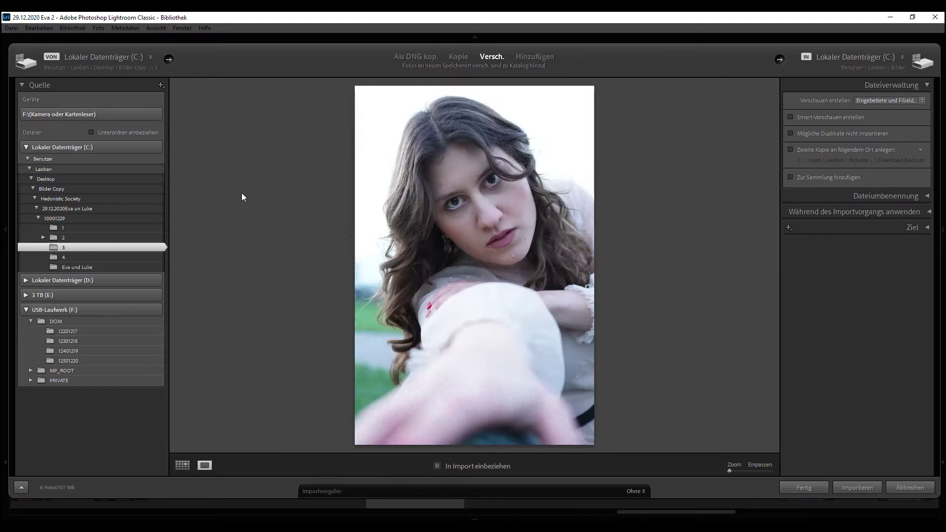
{"action": "key", "text": "Right"}
{"action": "key", "text": "p"}
{"action": "key", "text": "Right"}
Step through the middle bench portraits, including the chosen ones in the import.
{"action": "key", "text": "Right"}
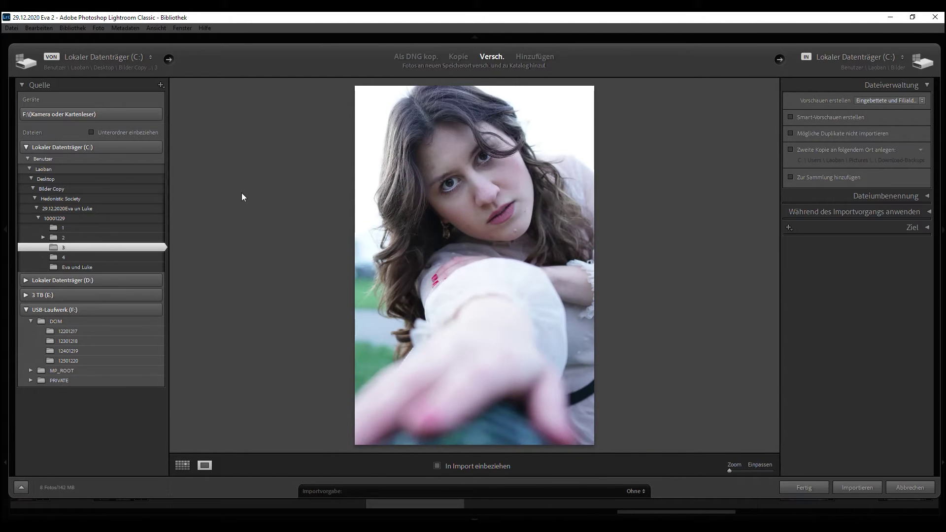
{"action": "key", "text": "p"}
{"action": "key", "text": "Right"}
{"action": "key", "text": "p"}
{"action": "key", "text": "Right"}
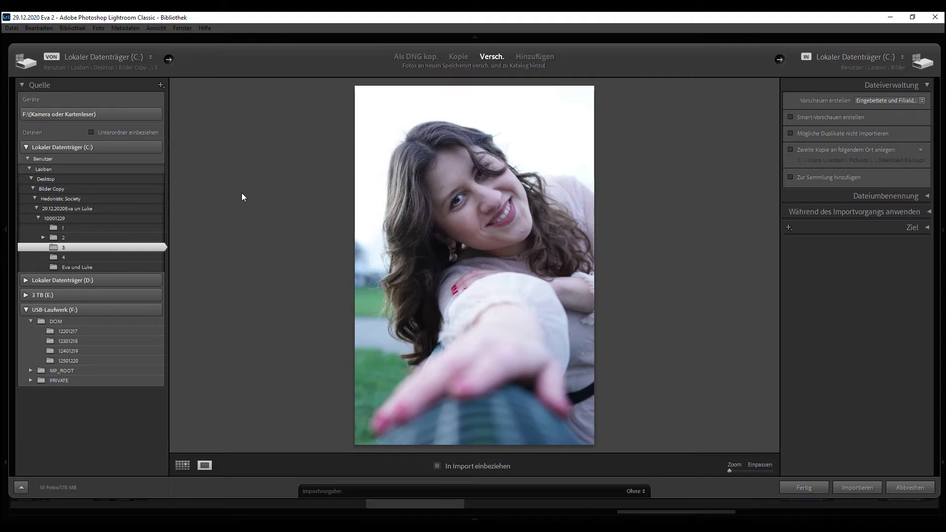
{"action": "key", "text": "Right"}
{"action": "key", "text": "Right"}
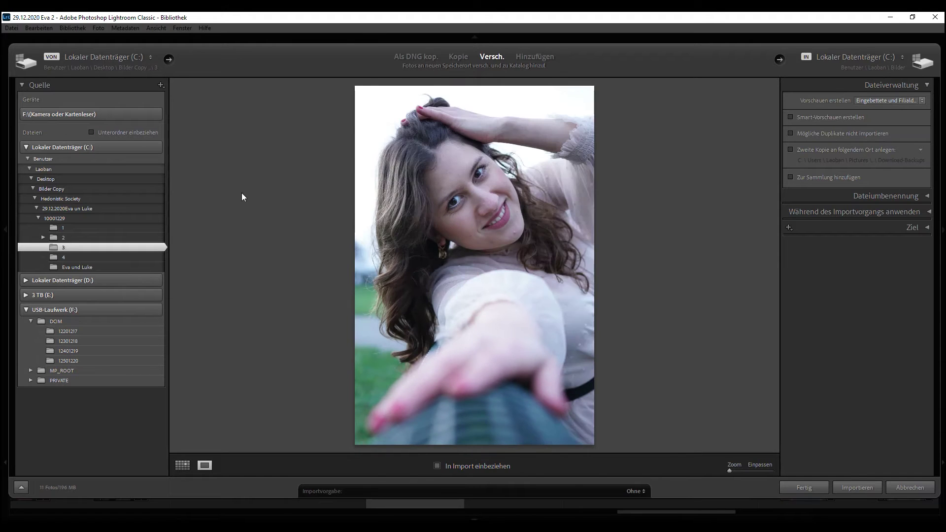
{"action": "key", "text": "p"}
{"action": "key", "text": "Right"}
{"action": "key", "text": "Right"}
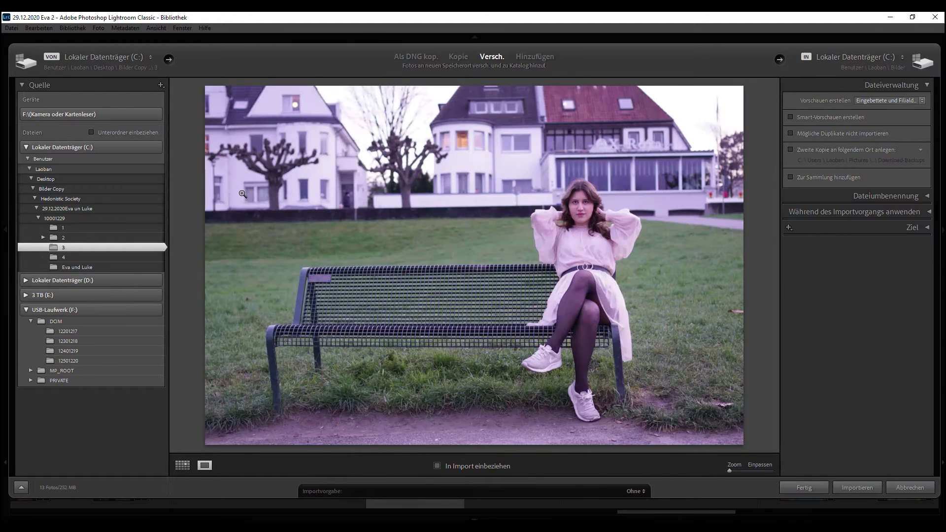
{"action": "key", "text": "Right"}
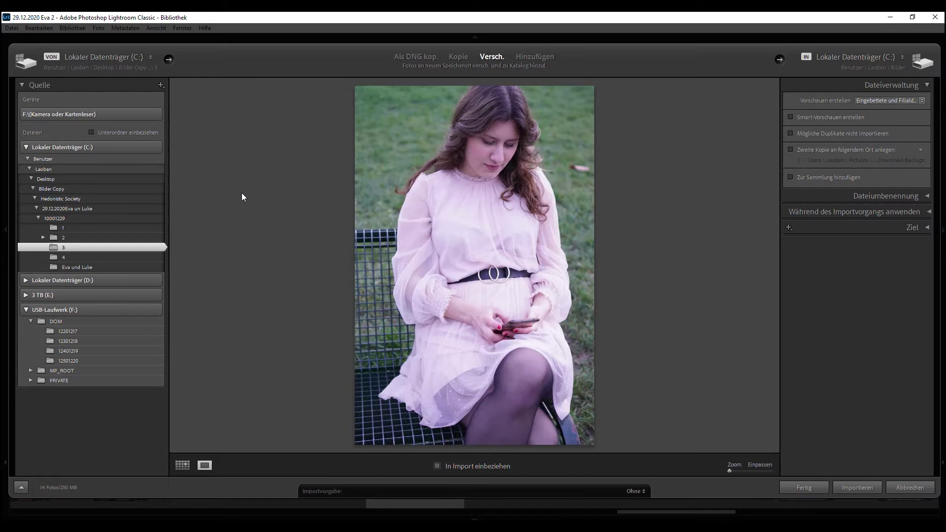
{"action": "key", "text": "p"}
{"action": "key", "text": "Right"}
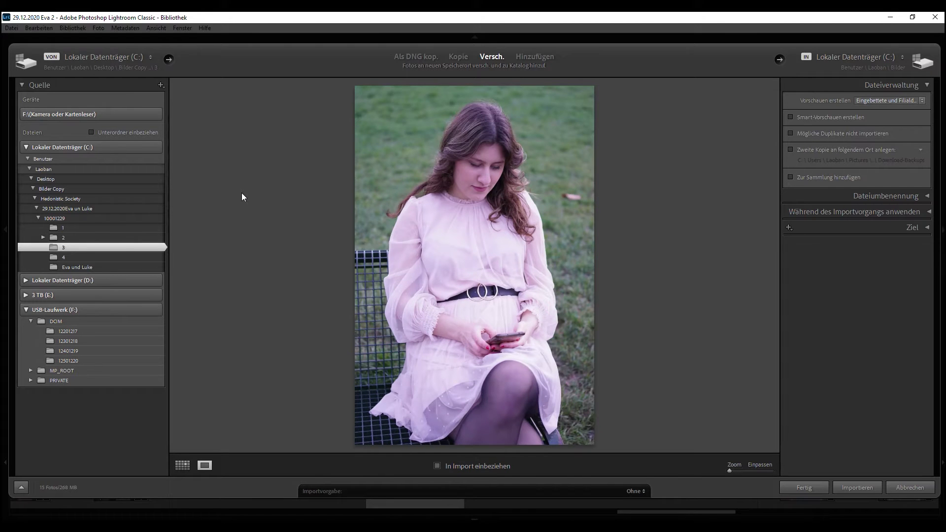
{"action": "key", "text": "Right"}
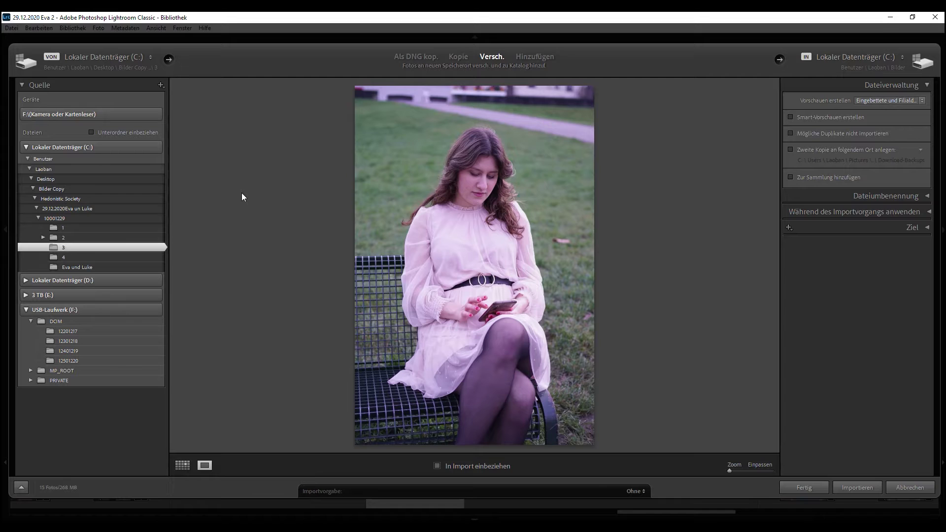
{"action": "key", "text": "Right"}
{"action": "key", "text": "Right"}
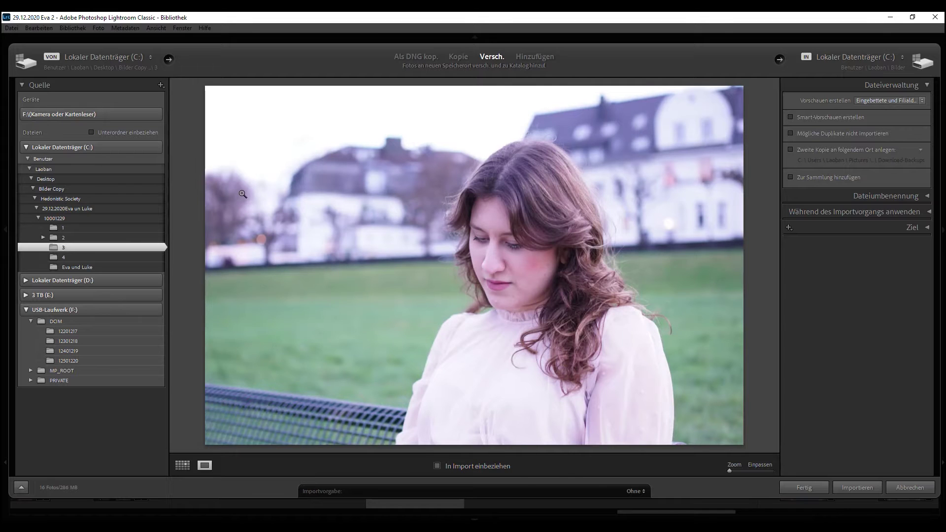
{"action": "key", "text": "Right"}
{"action": "key", "text": "Right"}
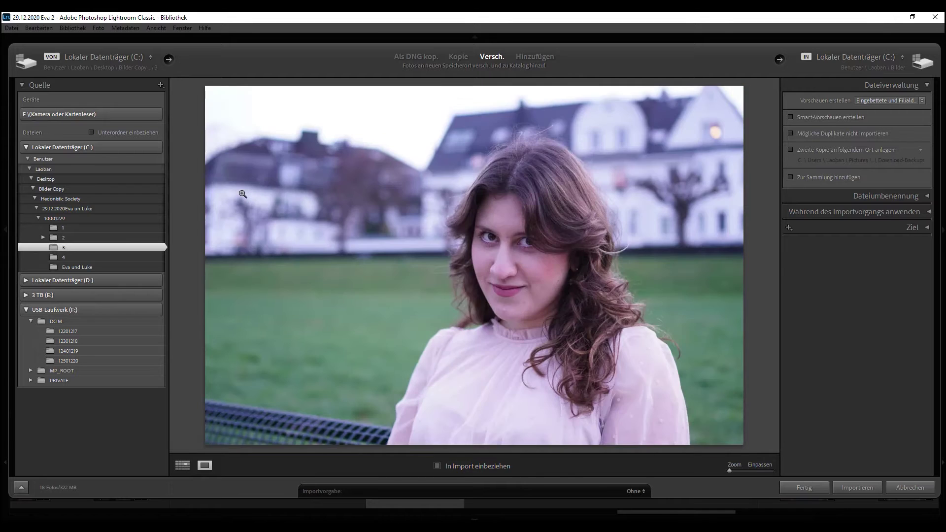
Review the remaining bench photos and include the final keepers in the import.
{"action": "key", "text": "Right"}
{"action": "key", "text": "p"}
{"action": "key", "text": "Right"}
{"action": "key", "text": "p"}
{"action": "key", "text": "Right"}
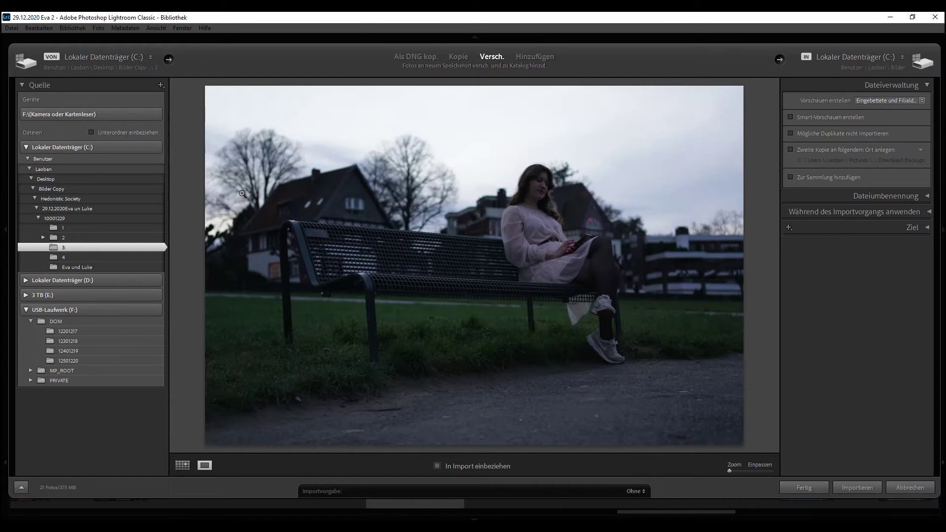
{"action": "key", "text": "Right"}
{"action": "key", "text": "Right"}
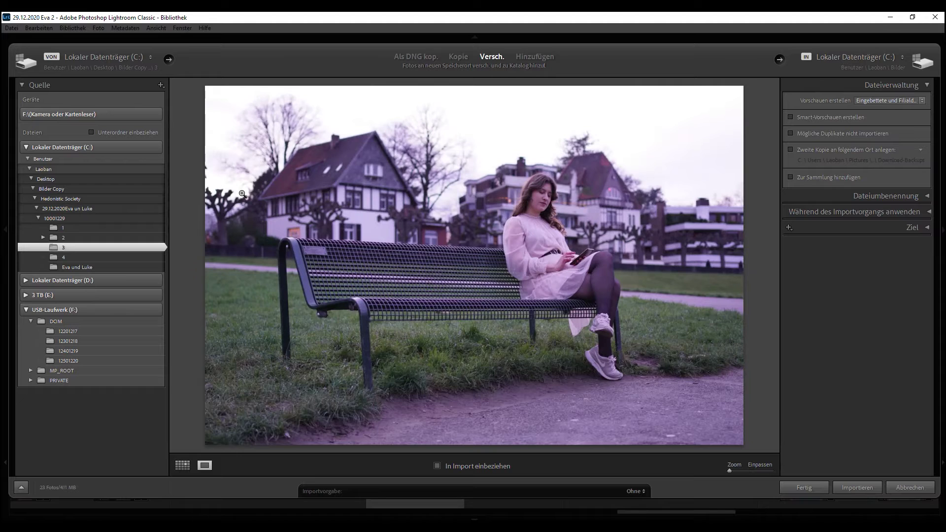
{"action": "key", "text": "Right"}
{"action": "key", "text": "Right"}
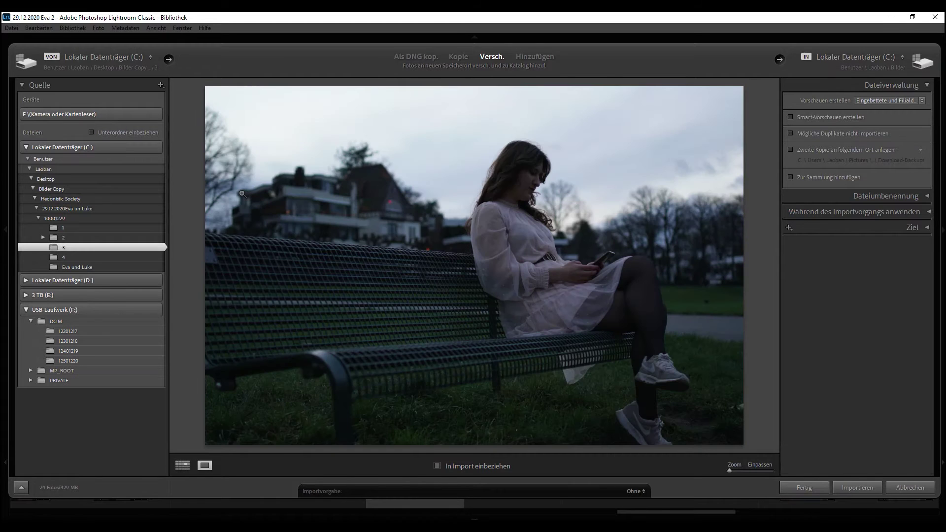
{"action": "key", "text": "Right"}
{"action": "key", "text": "Right"}
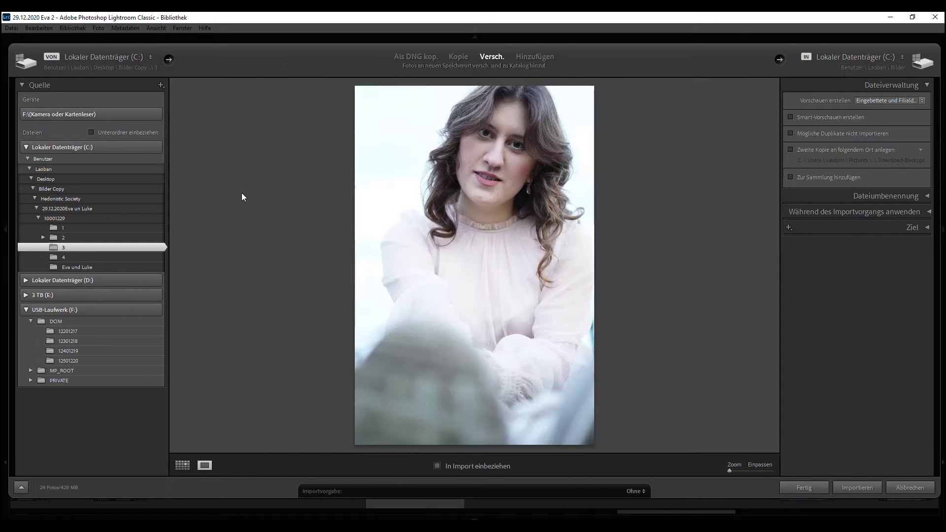
{"action": "key", "text": "p"}
{"action": "key", "text": "Right"}
{"action": "key", "text": "p"}
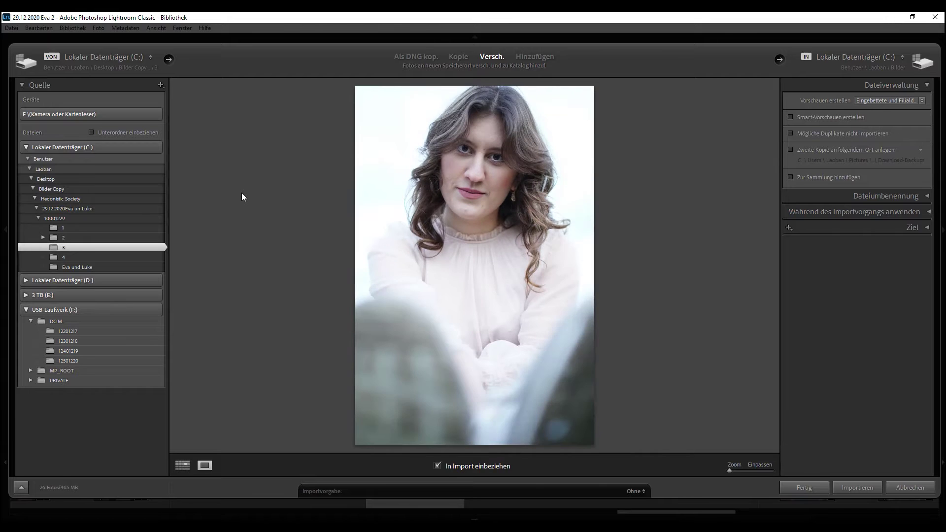
{"action": "key", "text": "Right"}
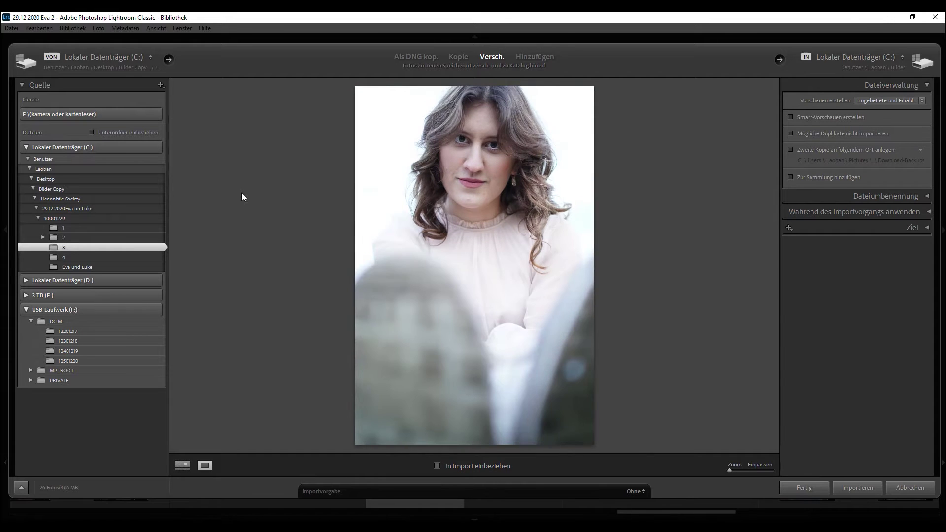
{"action": "key", "text": "p"}
{"action": "key", "text": "Right"}
Import the marked photos and bring the first portrait into Develop.
{"action": "left_click", "coordinate": [846, 485]}
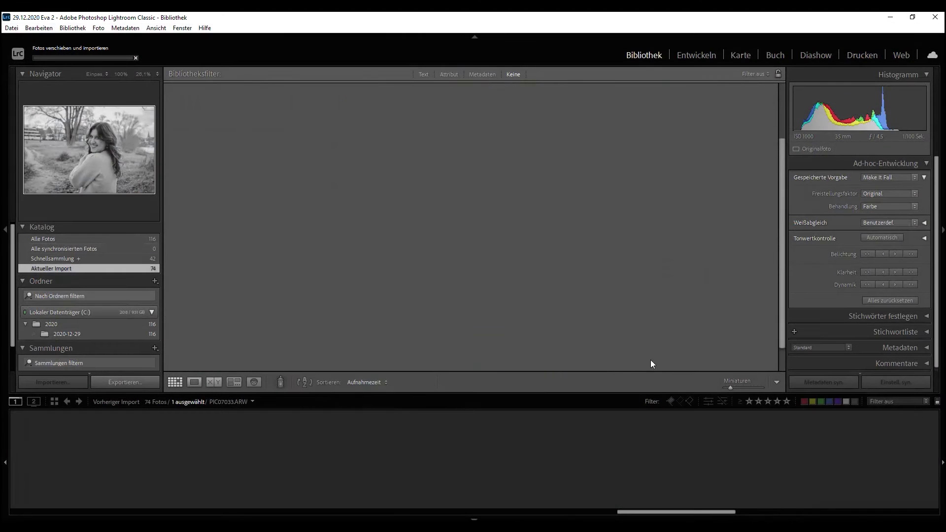
{"action": "left_click", "coordinate": [693, 56]}
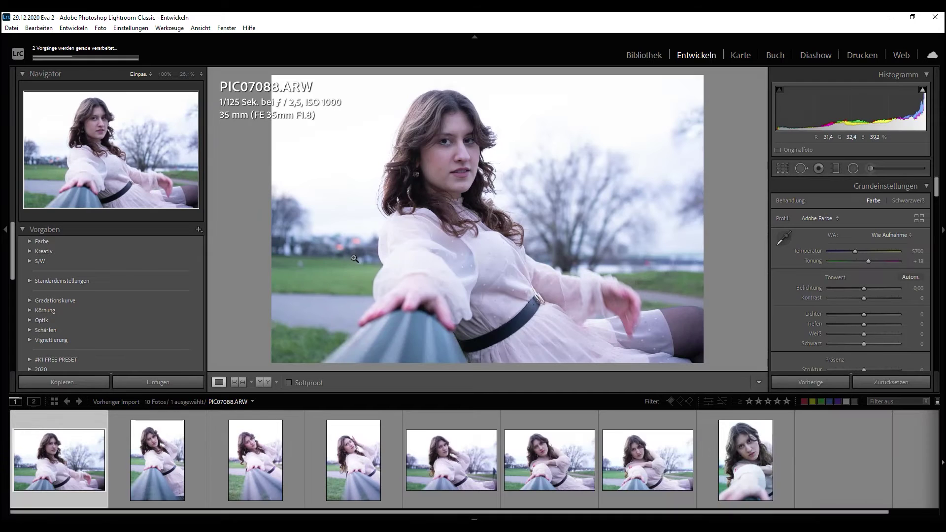
{"action": "left_click", "coordinate": [21, 230]}
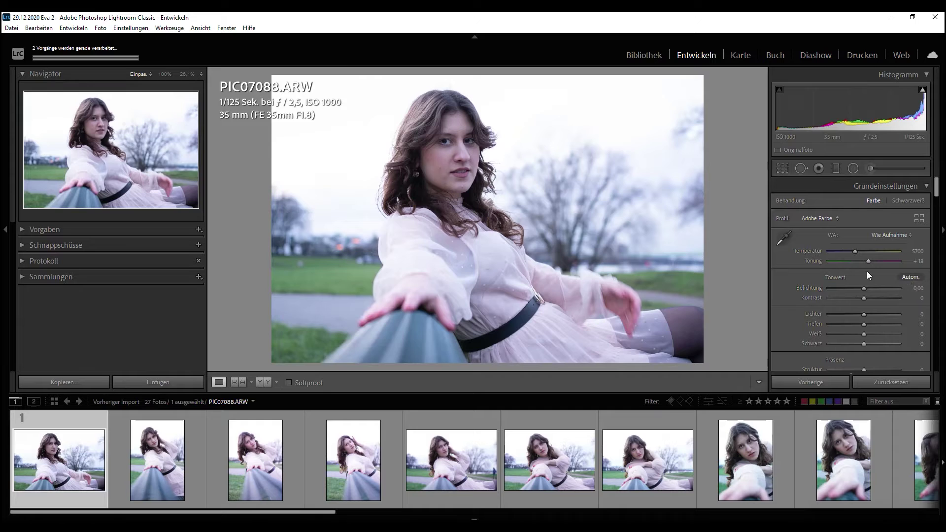
Enable lens profile corrections on the first portrait.
{"action": "scroll", "coordinate": [800, 295], "scroll_direction": "down", "scroll_amount": 10}
{"action": "scroll", "coordinate": [799, 295], "scroll_direction": "down", "scroll_amount": 5}
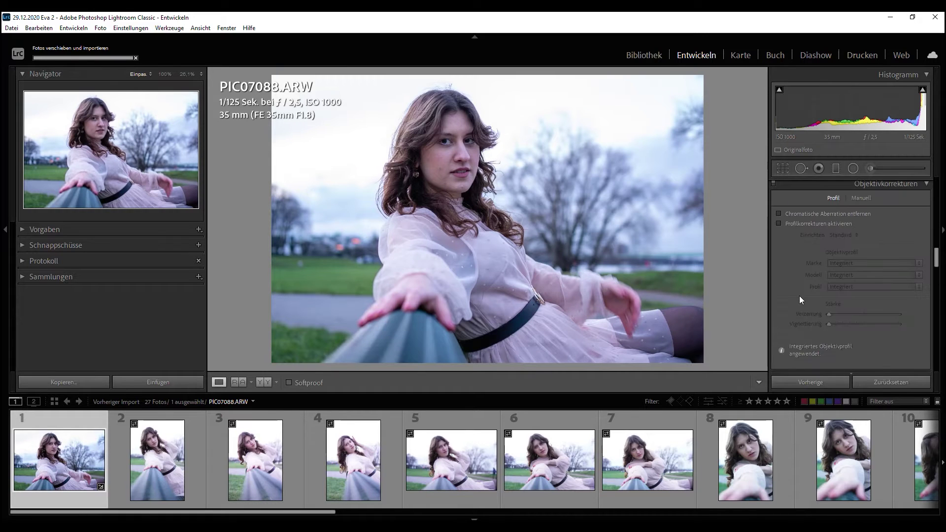
{"action": "left_click", "coordinate": [803, 224]}
Lower the exposure to -0,60 and readjust the shadows.
{"action": "scroll", "coordinate": [785, 297], "scroll_direction": "down", "scroll_amount": 5}
{"action": "scroll", "coordinate": [784, 296], "scroll_direction": "up", "scroll_amount": 15}
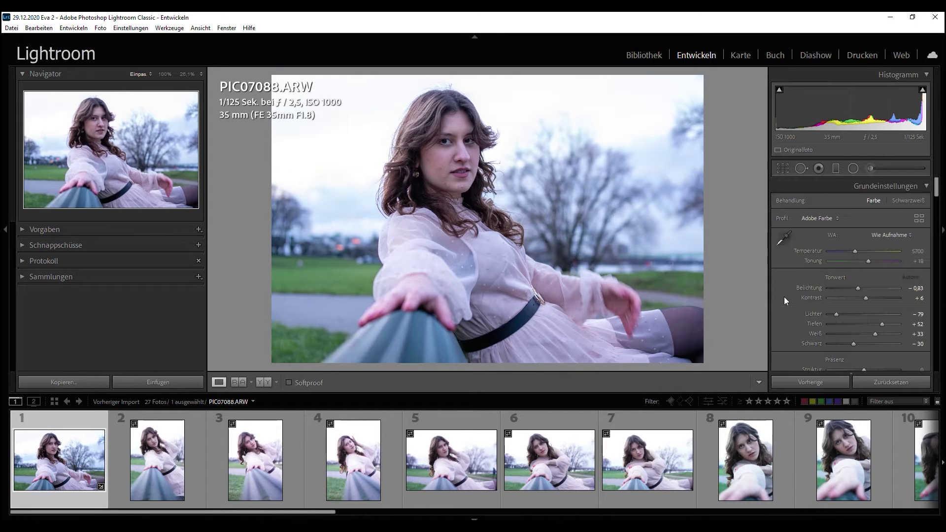
{"action": "double_click", "coordinate": [858, 288]}
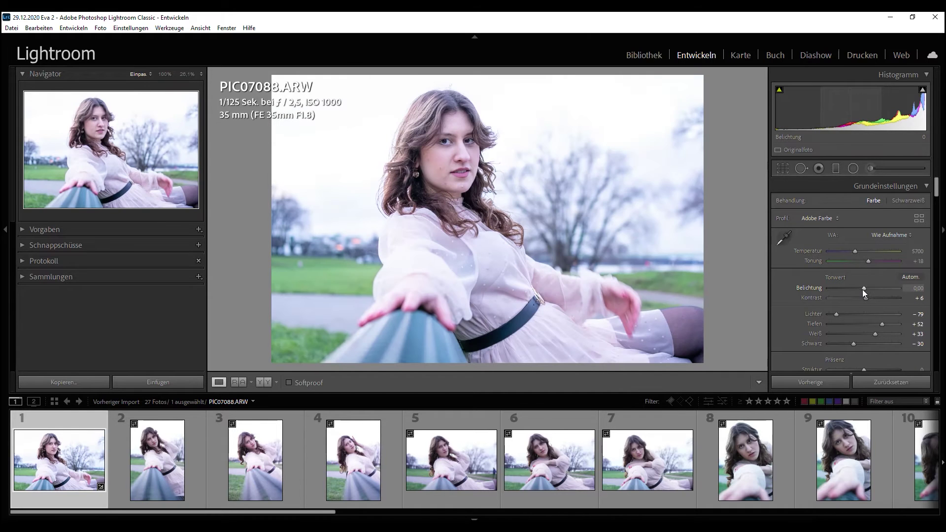
{"action": "left_click_drag", "start_coordinate": [863, 288], "coordinate": [821, 315]}
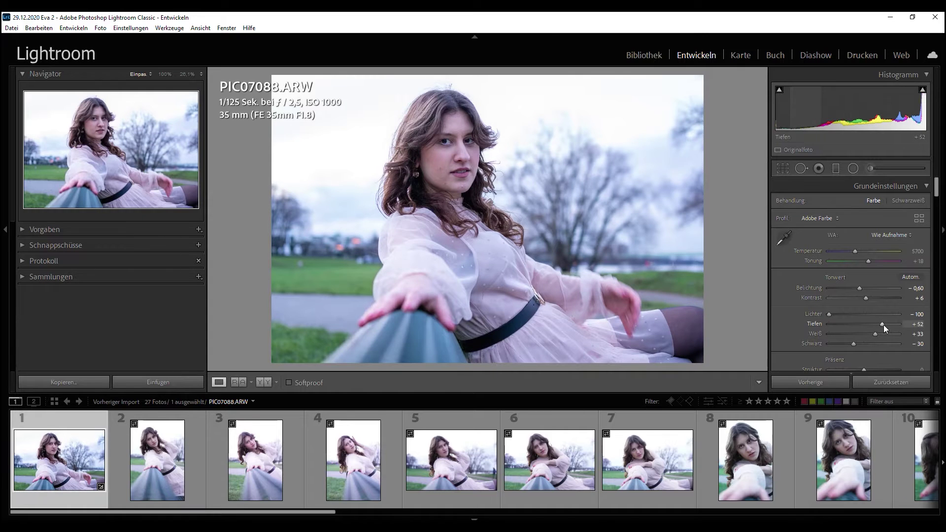
{"action": "left_click_drag", "start_coordinate": [883, 324], "coordinate": [863, 324]}
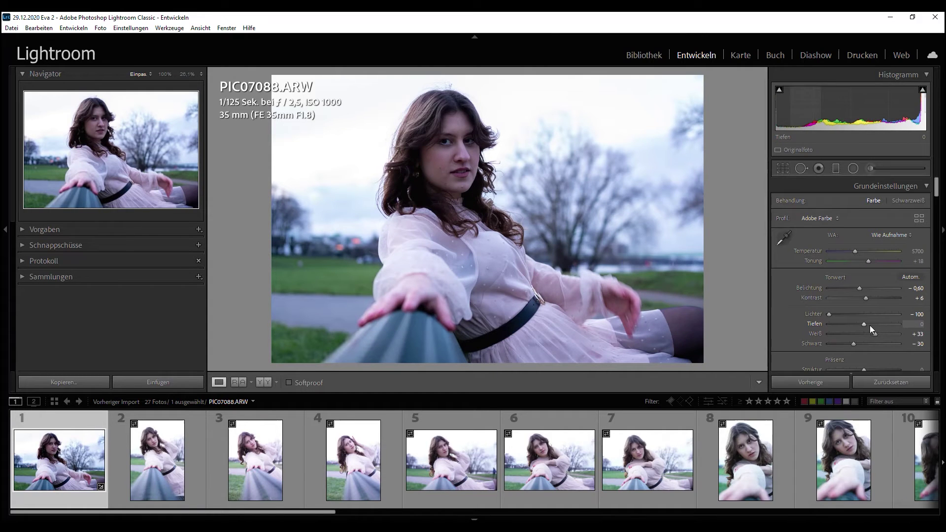
{"action": "mouse_move", "coordinate": [865, 325]}
{"action": "left_mouse_down"}
{"action": "mouse_move", "coordinate": [886, 324]}
{"action": "mouse_move", "coordinate": [812, 338]}
{"action": "mouse_move", "coordinate": [870, 341]}
{"action": "left_mouse_up"}
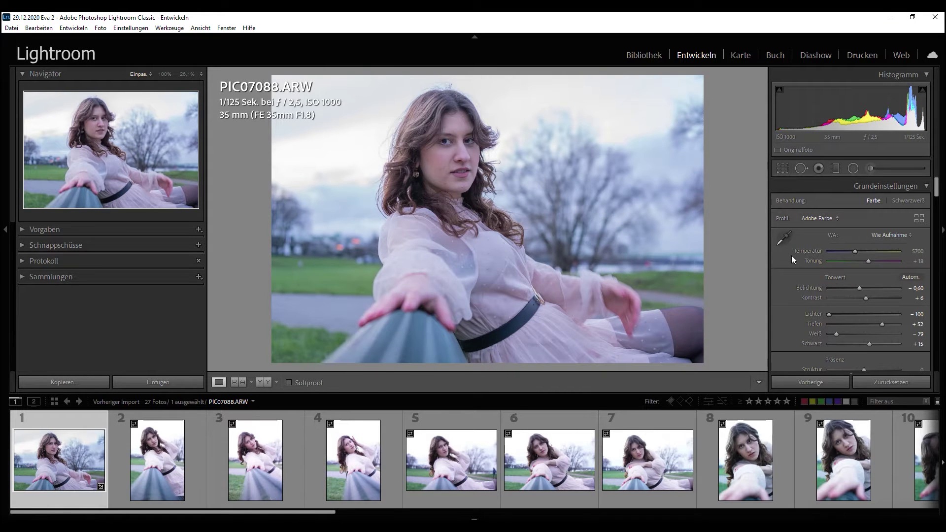
Crop PIC07088.ARW to a vertical frame around her face and outstretched hand, then nudge the framing.
{"action": "key", "text": "r"}
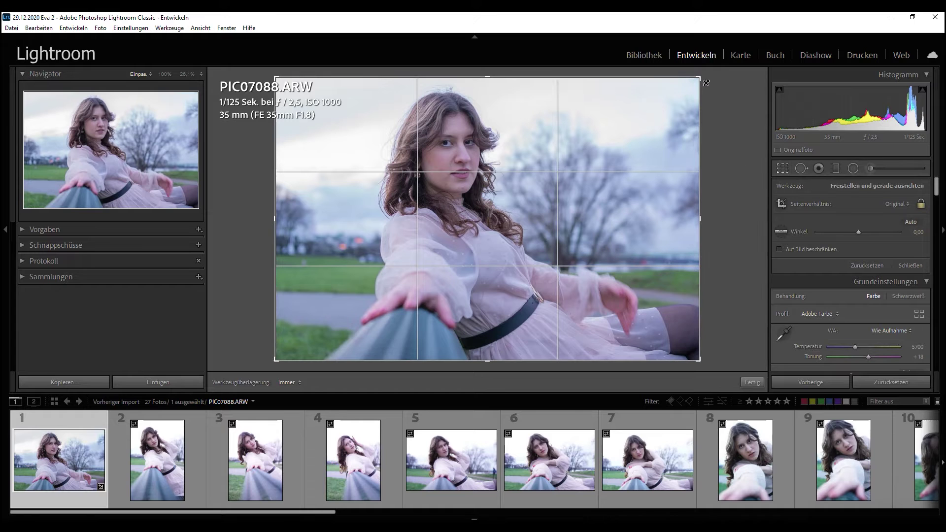
{"action": "left_click_drag", "start_coordinate": [703, 80], "coordinate": [596, 84]}
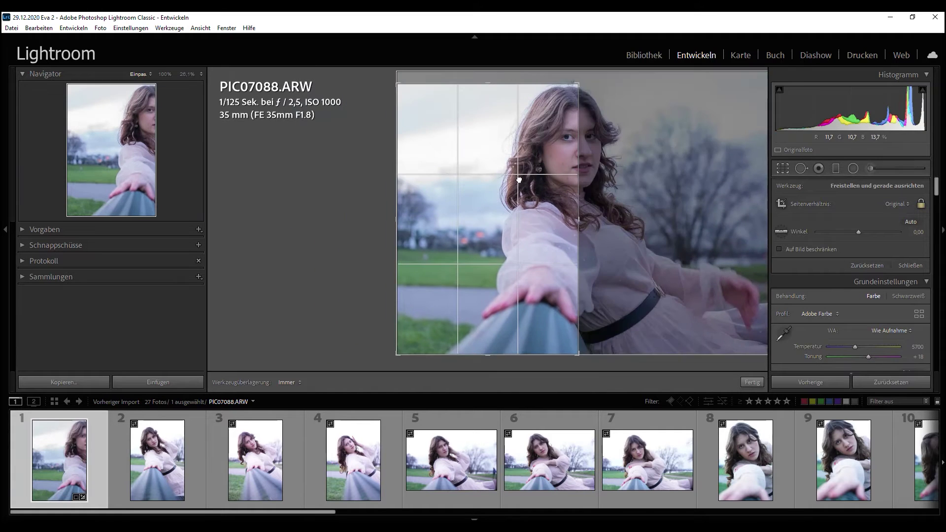
{"action": "left_click_drag", "start_coordinate": [476, 190], "coordinate": [493, 178]}
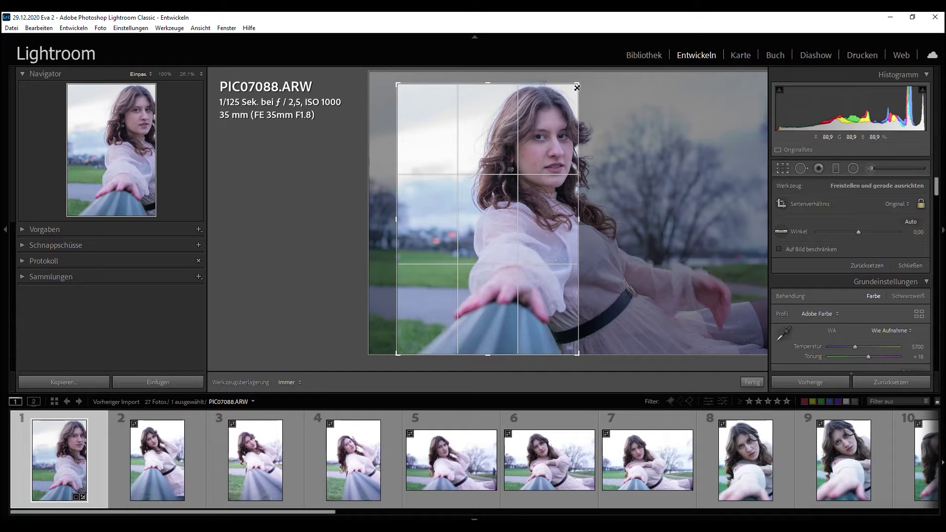
{"action": "left_click_drag", "start_coordinate": [577, 88], "coordinate": [584, 79]}
{"action": "left_click_drag", "start_coordinate": [550, 133], "coordinate": [504, 132]}
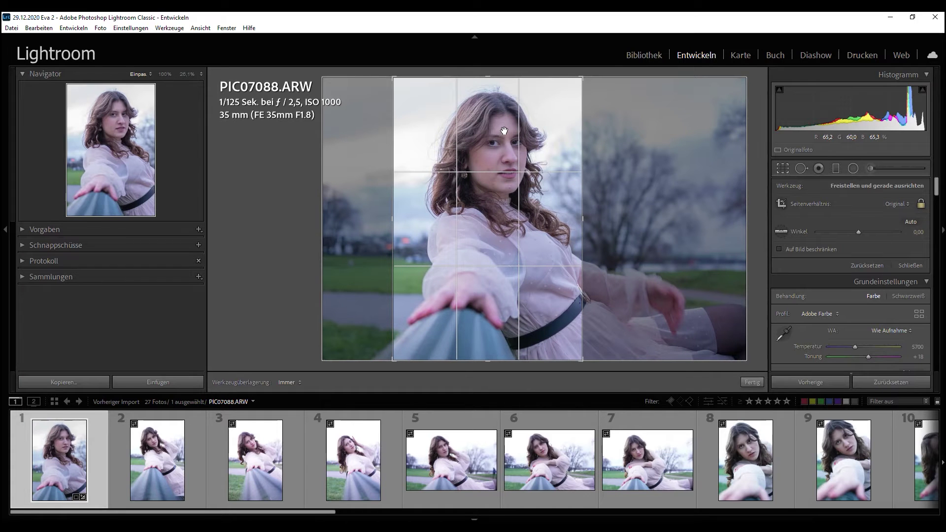
{"action": "key", "text": "Return"}
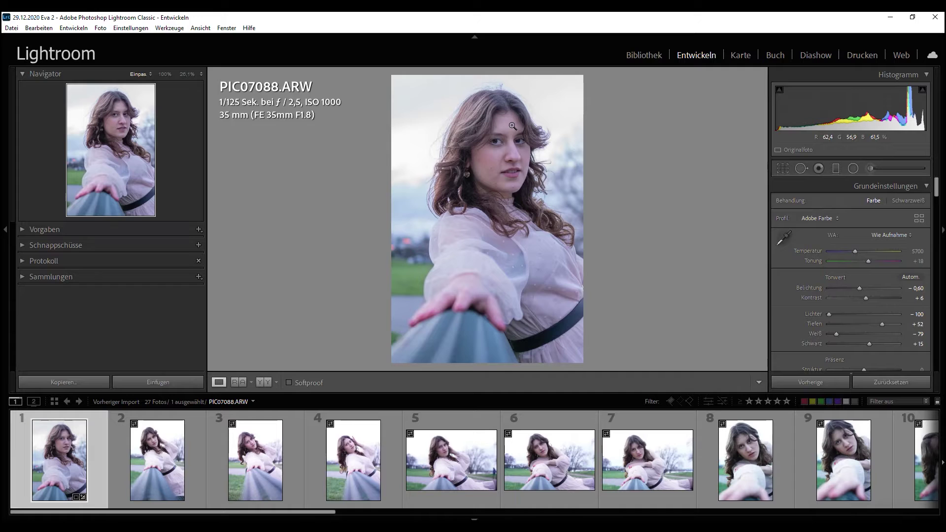
{"action": "key", "text": "r"}
{"action": "left_click_drag", "start_coordinate": [512, 126], "coordinate": [511, 126]}
Apply the refined crop and browse the creative colour profiles.
{"action": "key", "text": "Return"}
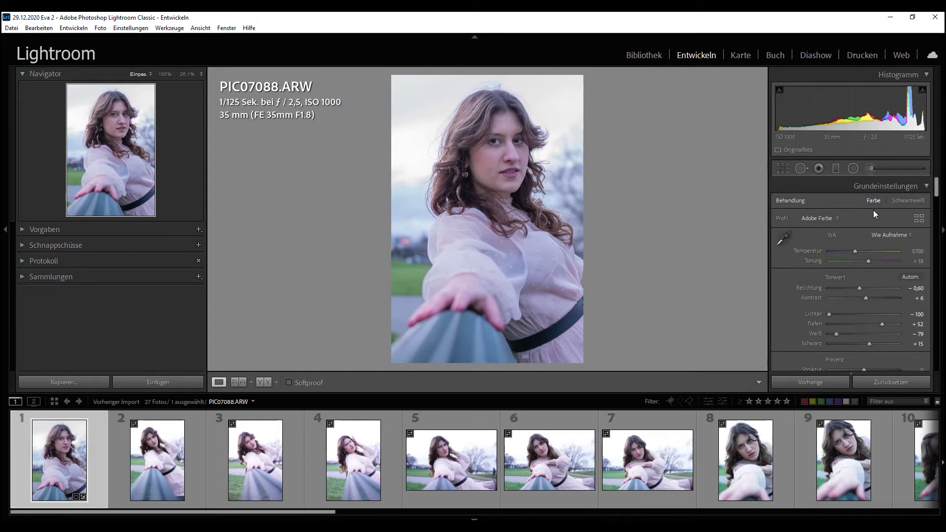
{"action": "left_click", "coordinate": [808, 219]}
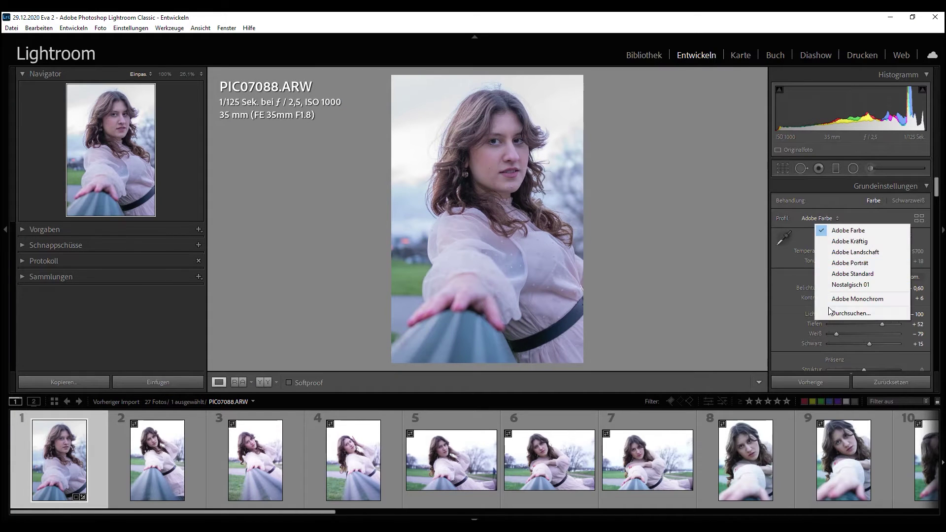
{"action": "left_click", "coordinate": [830, 318]}
{"action": "scroll", "coordinate": [839, 278], "scroll_direction": "down", "scroll_amount": 3}
{"action": "scroll", "coordinate": [838, 278], "scroll_direction": "down", "scroll_amount": 3}
{"action": "scroll", "coordinate": [838, 278], "scroll_direction": "down", "scroll_amount": 3}
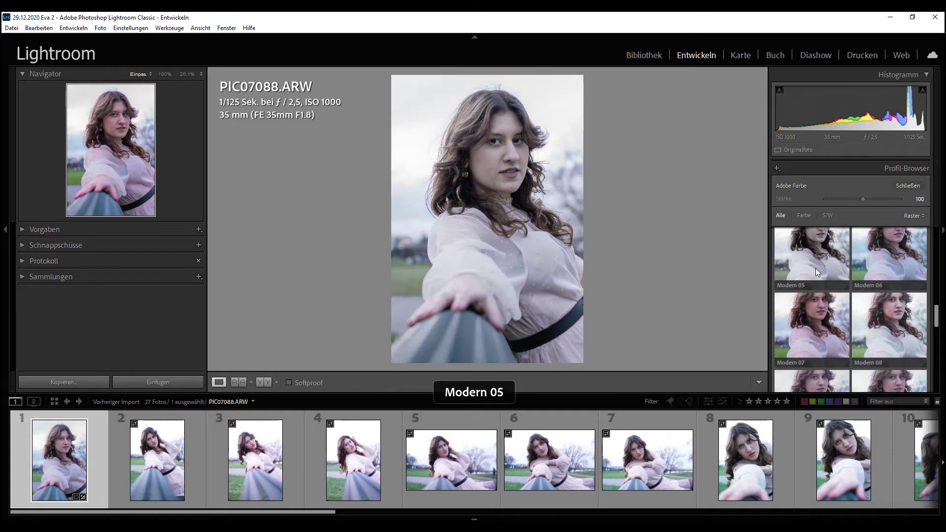
{"action": "scroll", "coordinate": [878, 319], "scroll_direction": "down", "scroll_amount": 2}
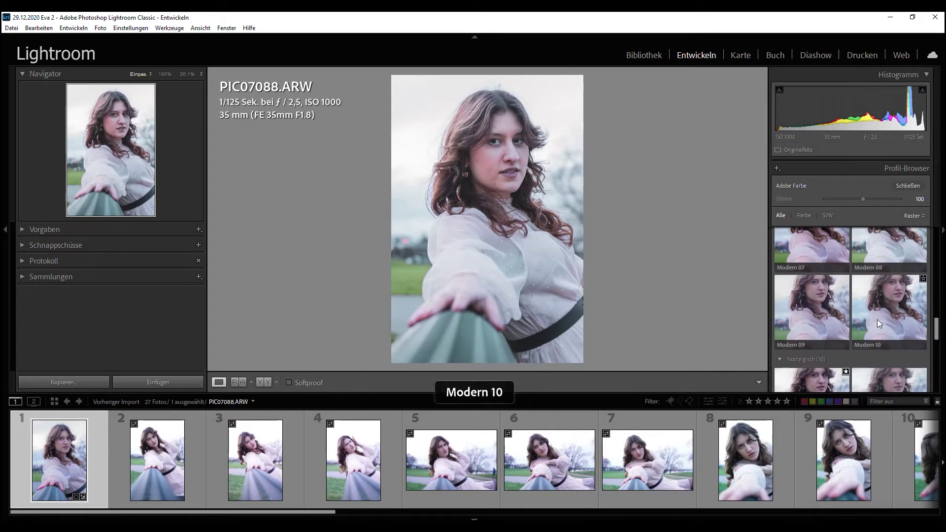
{"action": "scroll", "coordinate": [843, 307], "scroll_direction": "down", "scroll_amount": 2}
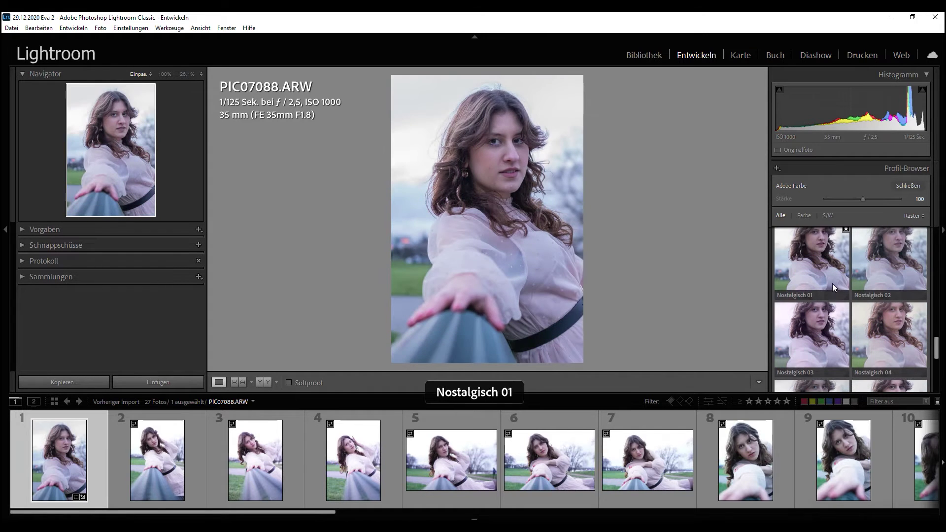
{"action": "scroll", "coordinate": [868, 275], "scroll_direction": "down", "scroll_amount": 1}
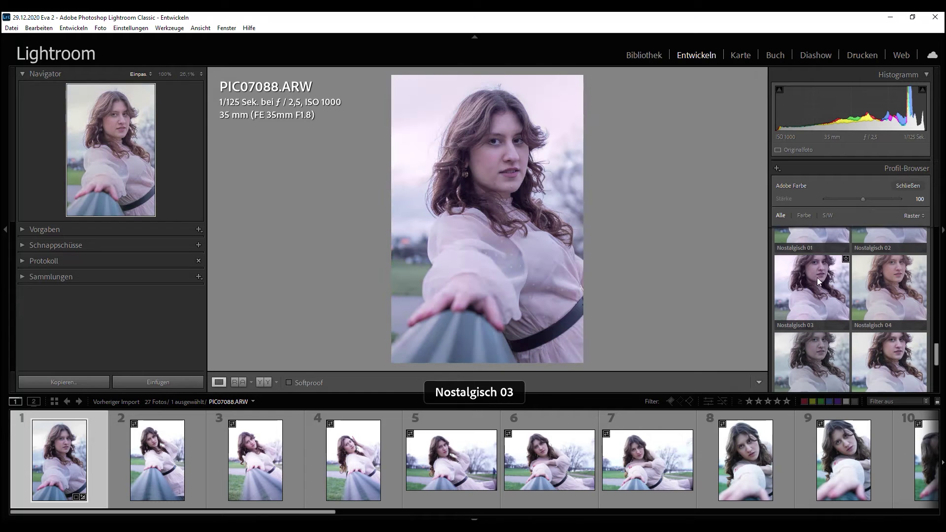
{"action": "scroll", "coordinate": [817, 277], "scroll_direction": "down", "scroll_amount": 1}
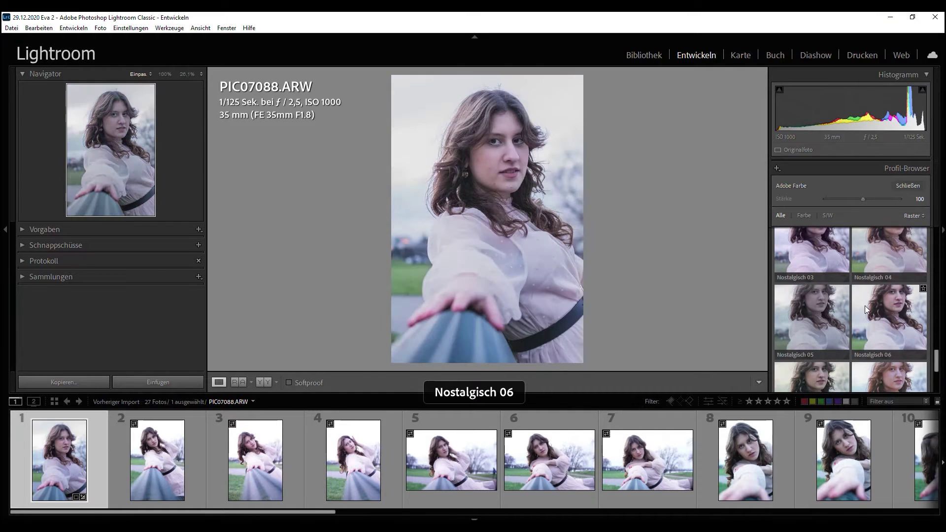
{"action": "scroll", "coordinate": [865, 305], "scroll_direction": "down", "scroll_amount": 2}
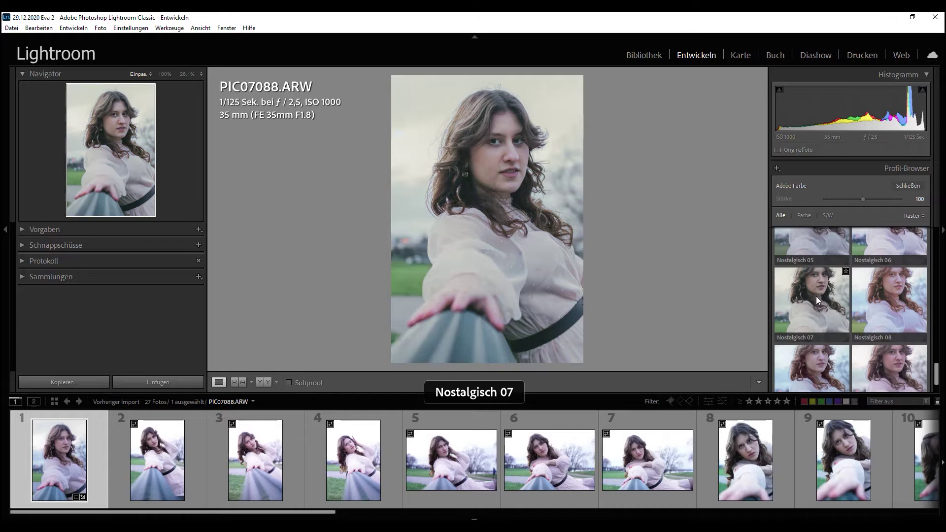
{"action": "scroll", "coordinate": [816, 296], "scroll_direction": "down", "scroll_amount": 1}
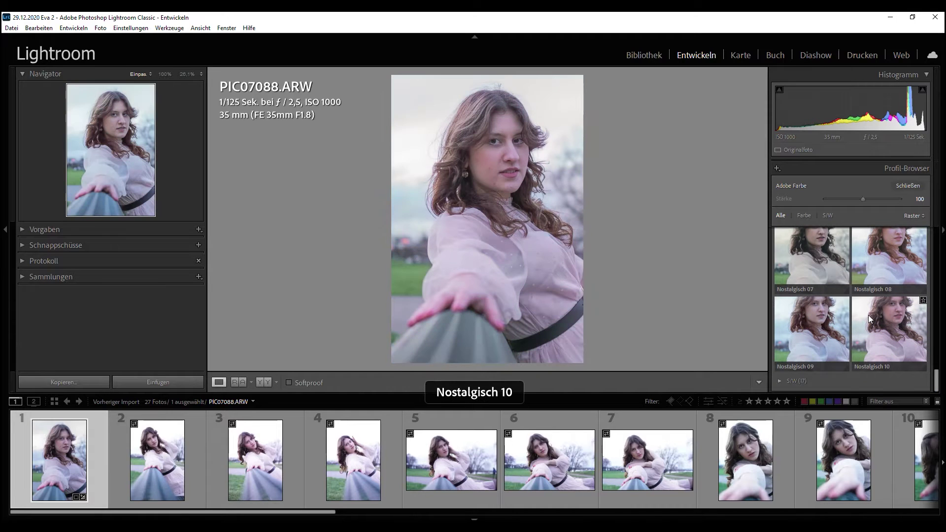
Compare the Künstlerisch, Modern and Nostalgisch profiles and apply Modern 02.
{"action": "scroll", "coordinate": [807, 321], "scroll_direction": "up", "scroll_amount": 5}
{"action": "scroll", "coordinate": [807, 322], "scroll_direction": "up", "scroll_amount": 5}
{"action": "scroll", "coordinate": [808, 321], "scroll_direction": "up", "scroll_amount": 5}
{"action": "scroll", "coordinate": [807, 321], "scroll_direction": "up", "scroll_amount": 3}
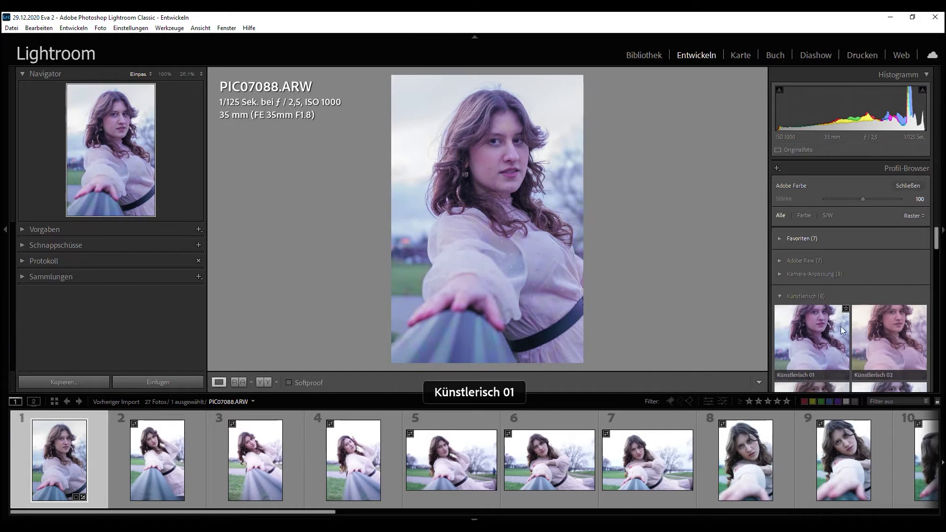
{"action": "scroll", "coordinate": [873, 329], "scroll_direction": "down", "scroll_amount": 2}
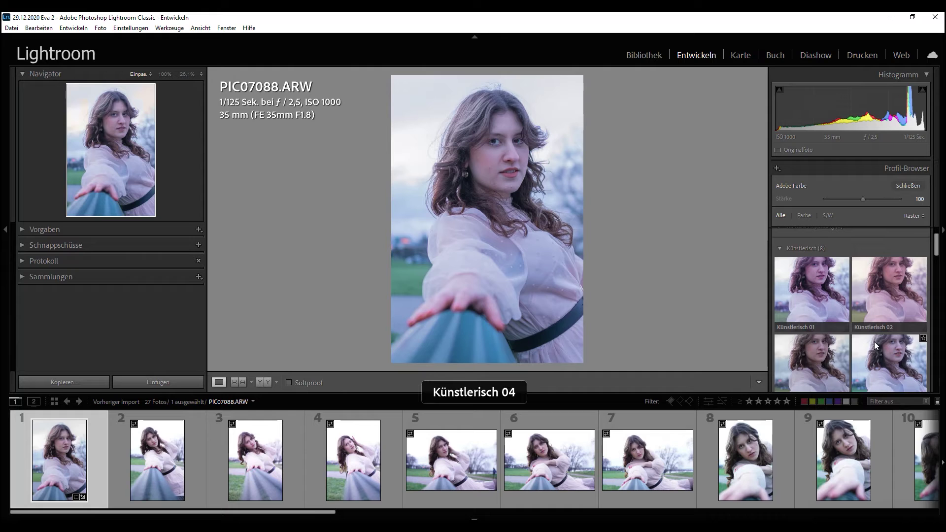
{"action": "scroll", "coordinate": [874, 341], "scroll_direction": "down", "scroll_amount": 1}
{"action": "scroll", "coordinate": [808, 312], "scroll_direction": "down", "scroll_amount": 5}
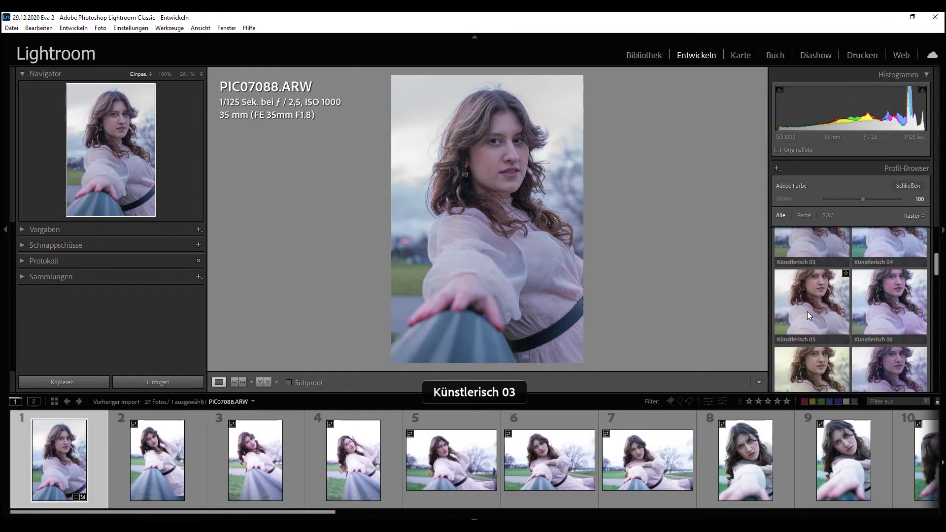
{"action": "scroll", "coordinate": [868, 300], "scroll_direction": "down", "scroll_amount": 2}
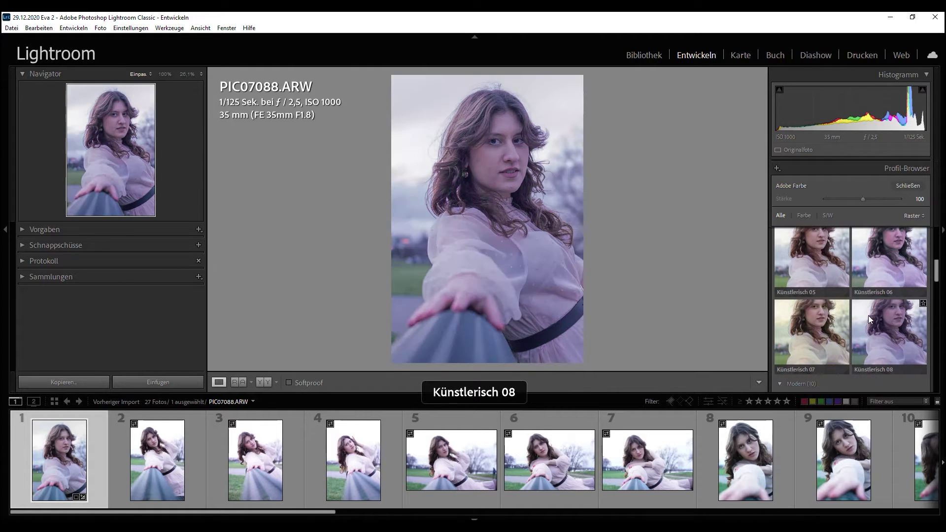
{"action": "scroll", "coordinate": [810, 316], "scroll_direction": "down", "scroll_amount": 2}
{"action": "scroll", "coordinate": [811, 316], "scroll_direction": "down", "scroll_amount": 2}
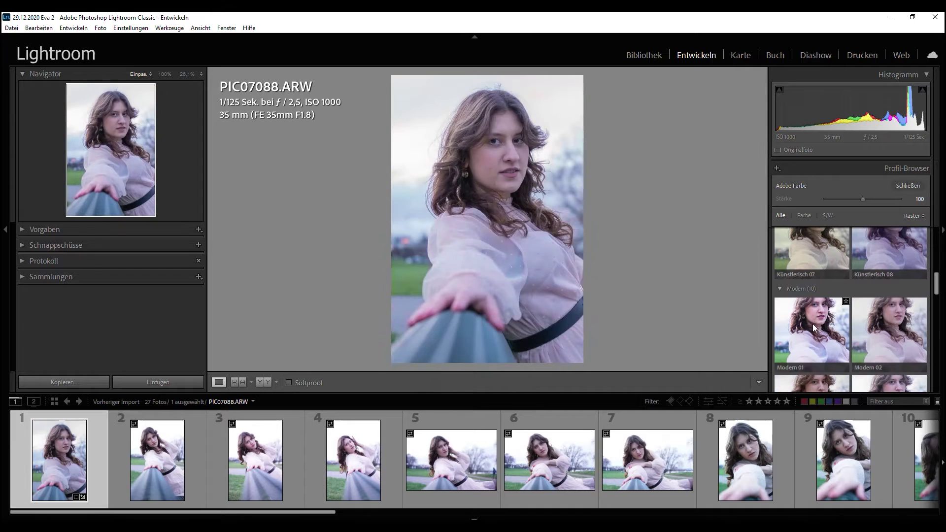
{"action": "scroll", "coordinate": [866, 315], "scroll_direction": "down", "scroll_amount": 2}
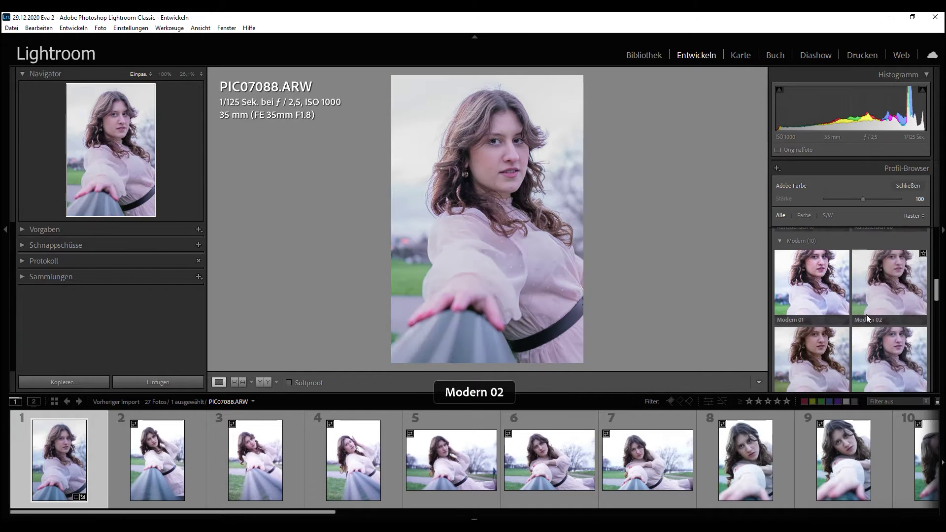
{"action": "left_click", "coordinate": [873, 285]}
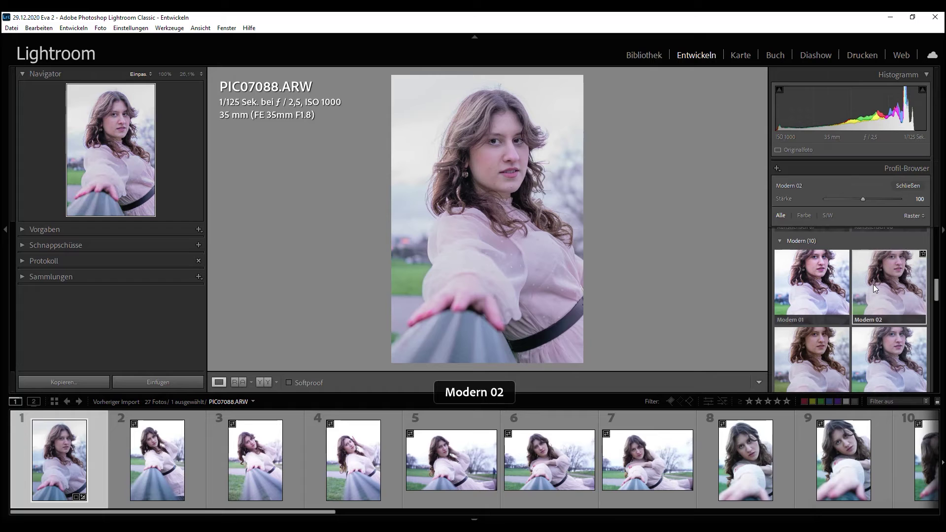
{"action": "left_click", "coordinate": [906, 186]}
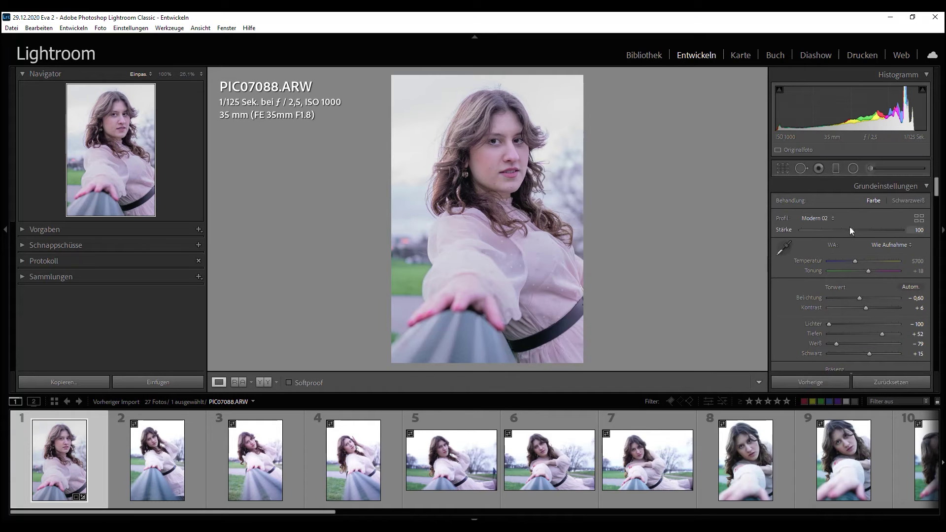
Tweak Modern 02 strength, set Temp 8500, Tint +23 and exposure -0,80.
{"action": "left_click_drag", "start_coordinate": [852, 231], "coordinate": [852, 227]}
{"action": "left_click_drag", "start_coordinate": [856, 262], "coordinate": [867, 262]}
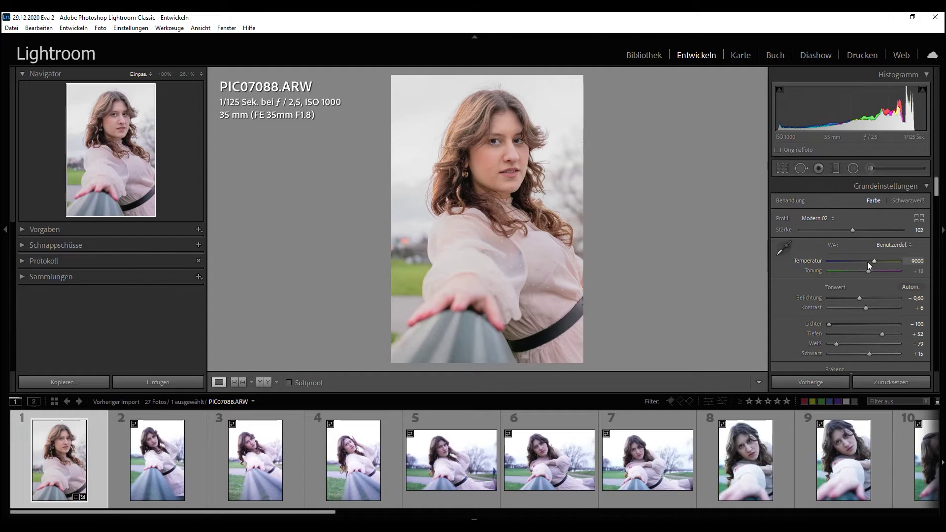
{"action": "key", "text": "Down"}
{"action": "key", "text": "Up"}
{"action": "key", "text": "Up"}
{"action": "key", "text": "Up"}
{"action": "key", "text": "Up"}
{"action": "key", "text": "Up"}
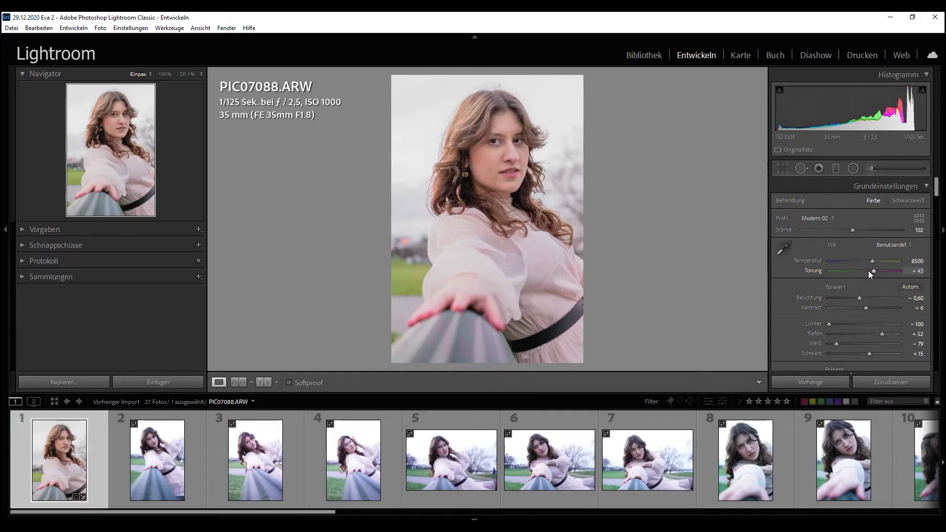
{"action": "key", "text": "Down"}
{"action": "key", "text": "Down"}
{"action": "key", "text": "Down"}
{"action": "key", "text": "Up"}
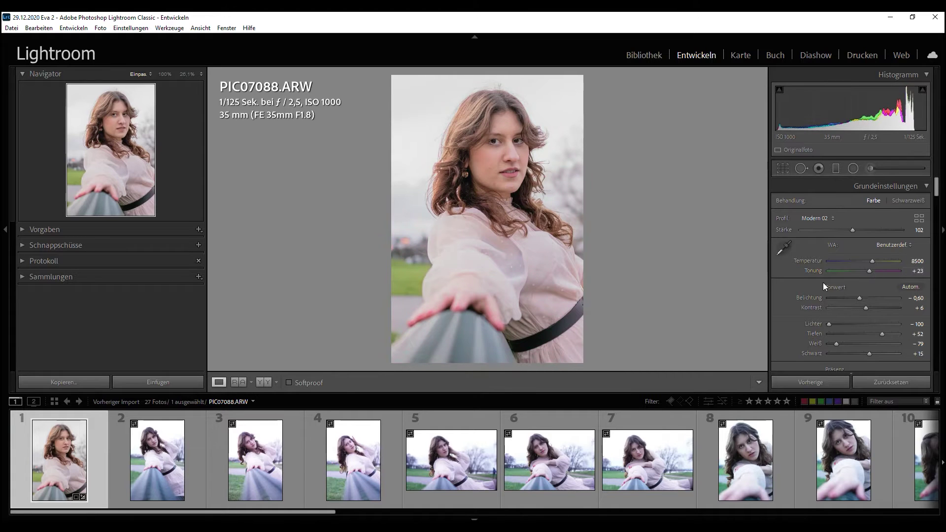
{"action": "scroll", "coordinate": [800, 283], "scroll_direction": "down", "scroll_amount": 2}
{"action": "key", "text": "Down"}
{"action": "key", "text": "Down"}
{"action": "key", "text": "Down"}
{"action": "key", "text": "Down"}
{"action": "key", "text": "Up"}
{"action": "key", "text": "Up"}
{"action": "left_click", "coordinate": [854, 169]}
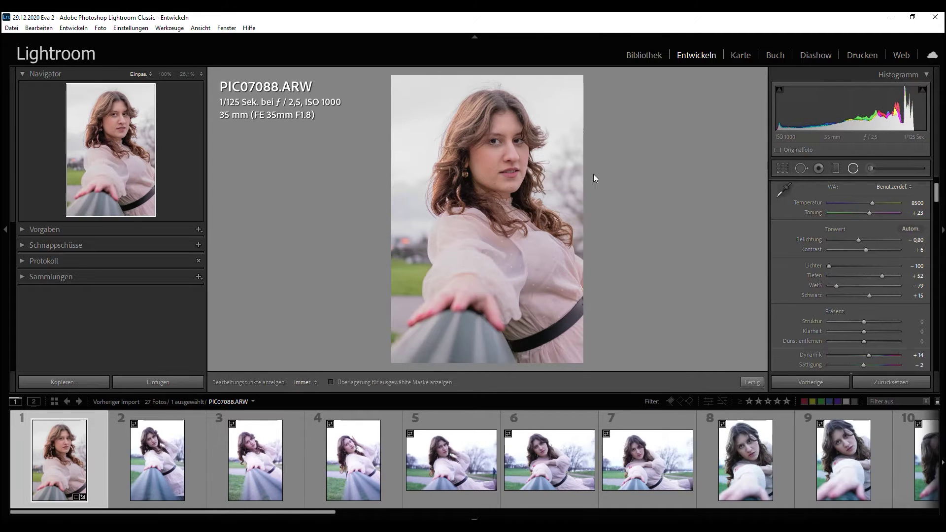
Draw an oval radial filter over her face, darkening the surroundings to −1.00 exposure.
{"action": "left_click_drag", "start_coordinate": [498, 156], "coordinate": [551, 230]}
{"action": "scroll", "coordinate": [859, 316], "scroll_direction": "down", "scroll_amount": 5}
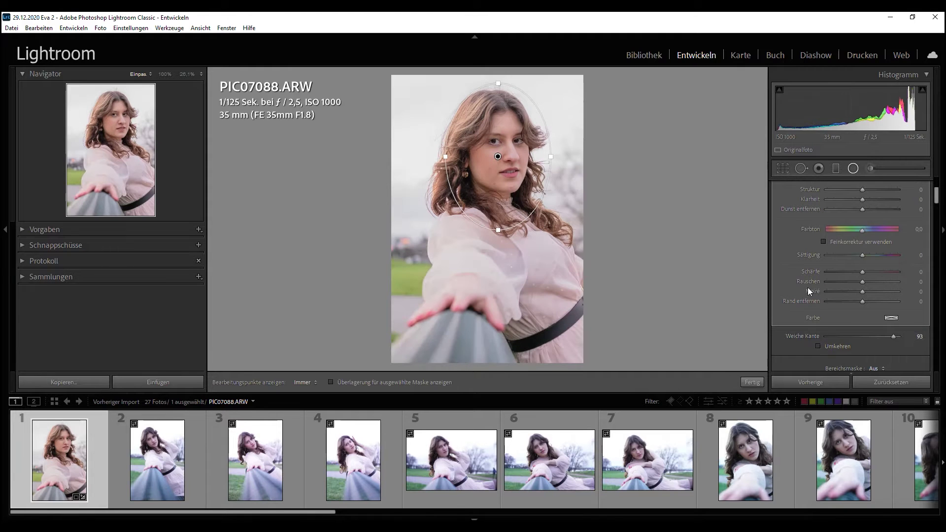
{"action": "scroll", "coordinate": [808, 291], "scroll_direction": "up", "scroll_amount": 5}
{"action": "key", "text": "Down"}
{"action": "key", "text": "Down"}
{"action": "key", "text": "Down"}
{"action": "left_click_drag", "start_coordinate": [498, 157], "coordinate": [495, 156]}
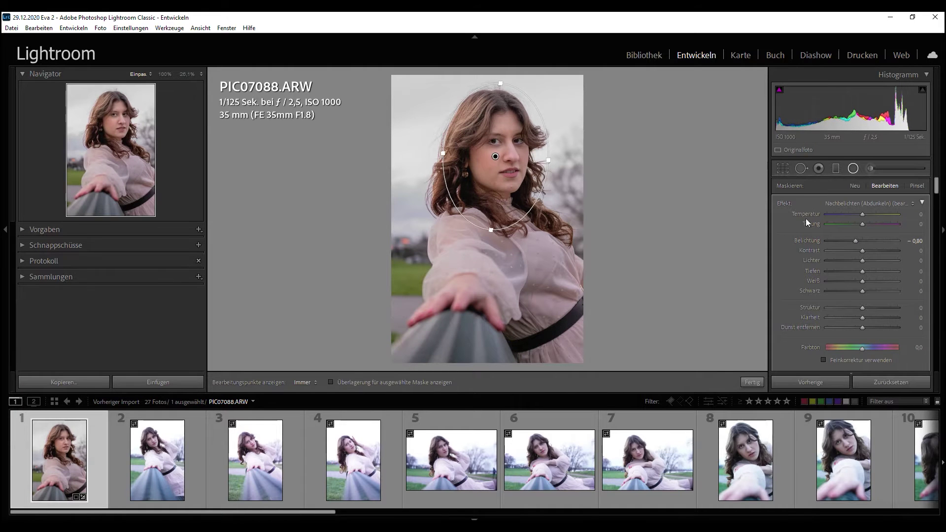
{"action": "key", "text": "Down"}
{"action": "key", "text": "Down"}
{"action": "key", "text": "Down"}
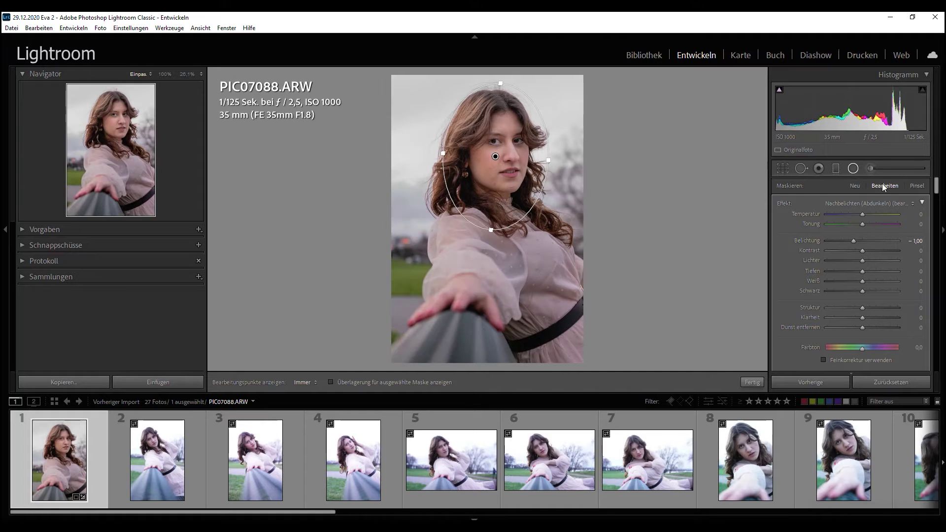
{"action": "left_click", "coordinate": [853, 169]}
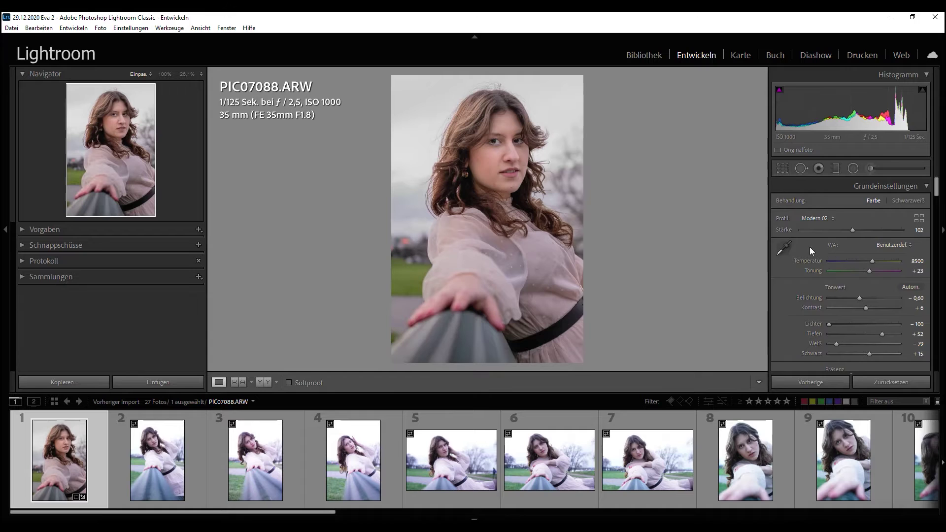
Zoom to 1:1 on the eye and set Sharpening Amount 112, Radius 0.5, Detail 5, Masking 92.
{"action": "scroll", "coordinate": [809, 247], "scroll_direction": "down", "scroll_amount": 6}
{"action": "scroll", "coordinate": [799, 244], "scroll_direction": "down", "scroll_amount": 3}
{"action": "scroll", "coordinate": [799, 244], "scroll_direction": "up", "scroll_amount": 5}
{"action": "scroll", "coordinate": [791, 246], "scroll_direction": "up", "scroll_amount": 3}
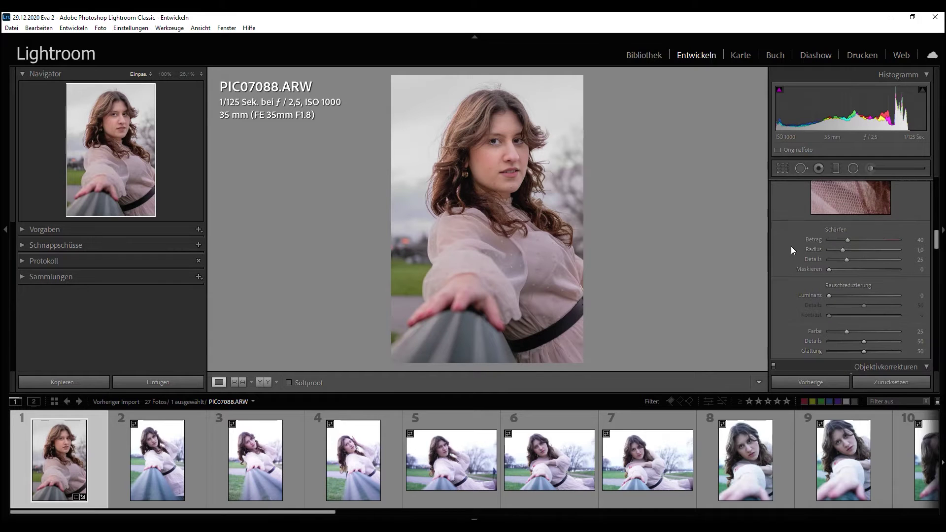
{"action": "scroll", "coordinate": [852, 250], "scroll_direction": "up", "scroll_amount": 2}
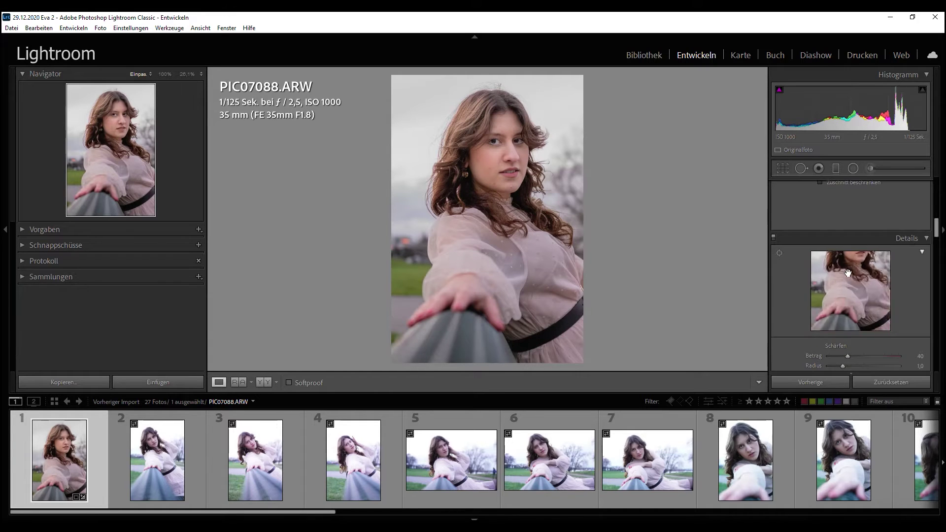
{"action": "left_click", "coordinate": [856, 272]}
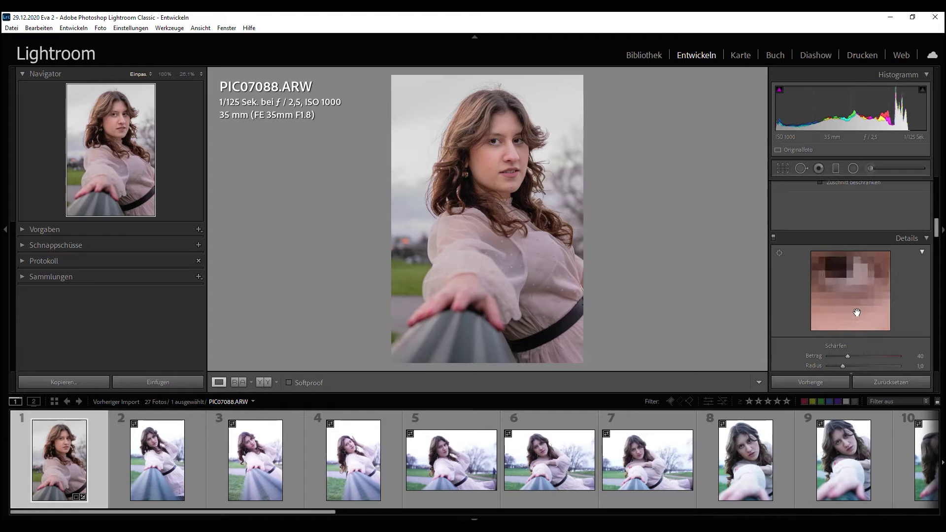
{"action": "left_click_drag", "start_coordinate": [937, 229], "coordinate": [938, 236]}
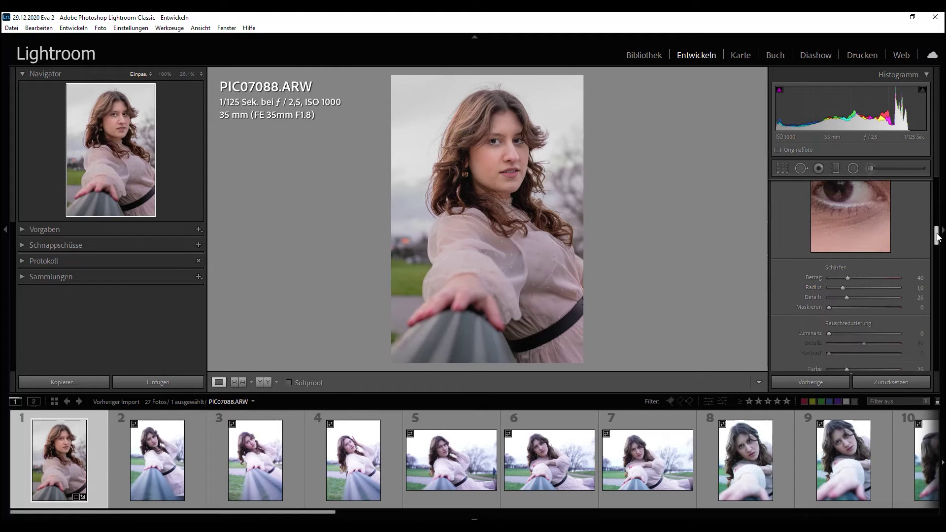
{"action": "left_click_drag", "start_coordinate": [847, 287], "coordinate": [881, 287]}
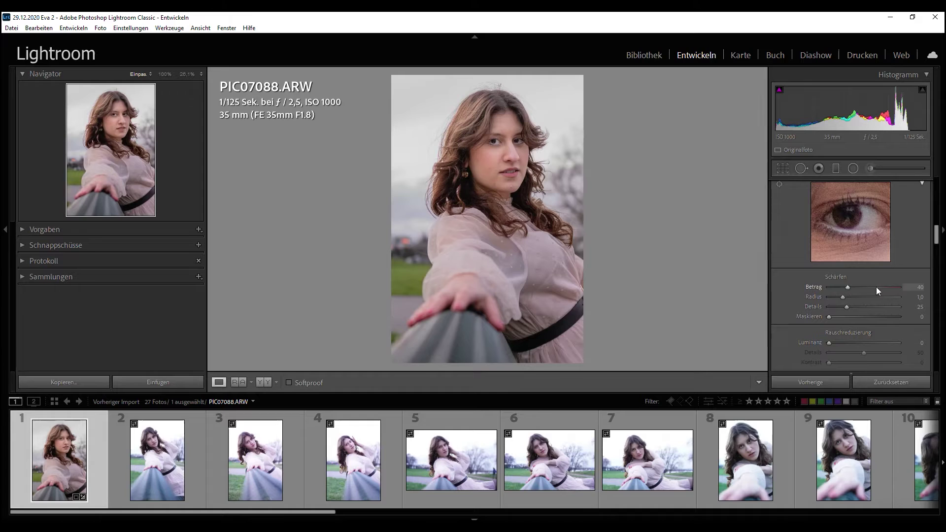
{"action": "left_click_drag", "start_coordinate": [830, 319], "coordinate": [858, 321]}
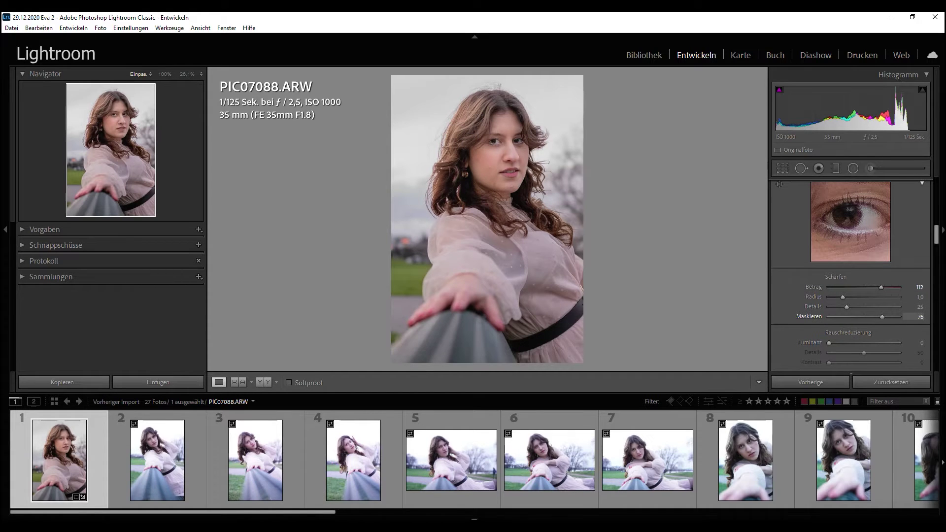
{"action": "left_click_drag", "start_coordinate": [880, 318], "coordinate": [894, 316]}
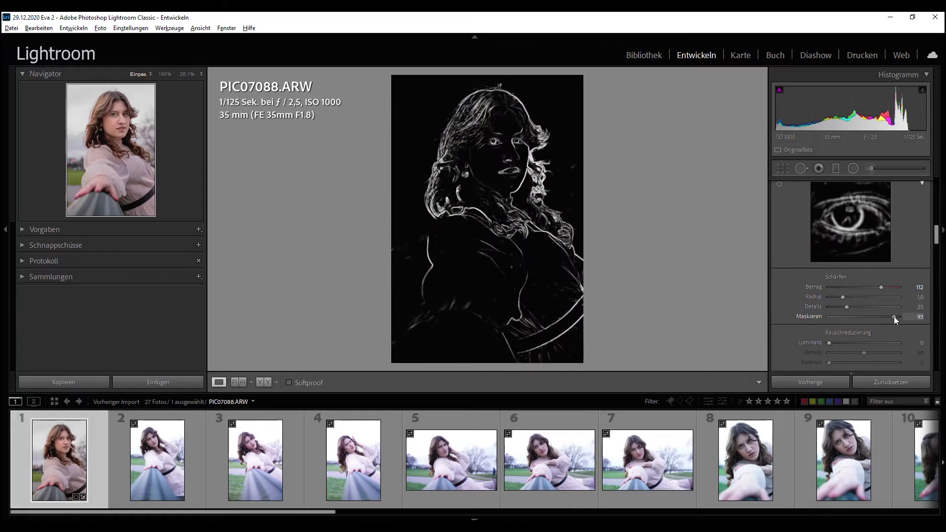
{"action": "mouse_move", "coordinate": [894, 317]}
{"action": "left_mouse_down"}
{"action": "mouse_move", "coordinate": [815, 307]}
{"action": "mouse_move", "coordinate": [817, 298]}
{"action": "mouse_move", "coordinate": [832, 306]}
{"action": "left_mouse_up"}
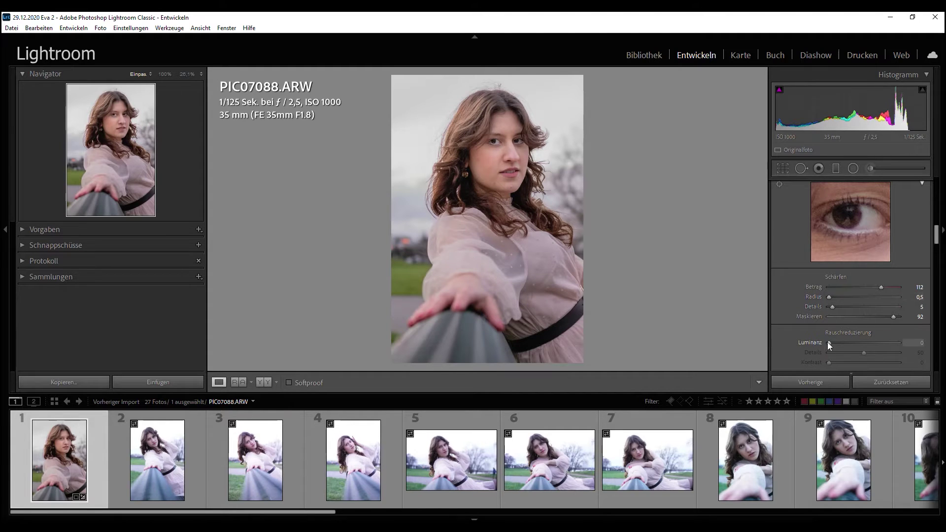
Set Luminance noise reduction 24 and Contrast 27, then compare with the original.
{"action": "left_click_drag", "start_coordinate": [830, 343], "coordinate": [849, 345]}
{"action": "left_click_drag", "start_coordinate": [864, 353], "coordinate": [849, 356]}
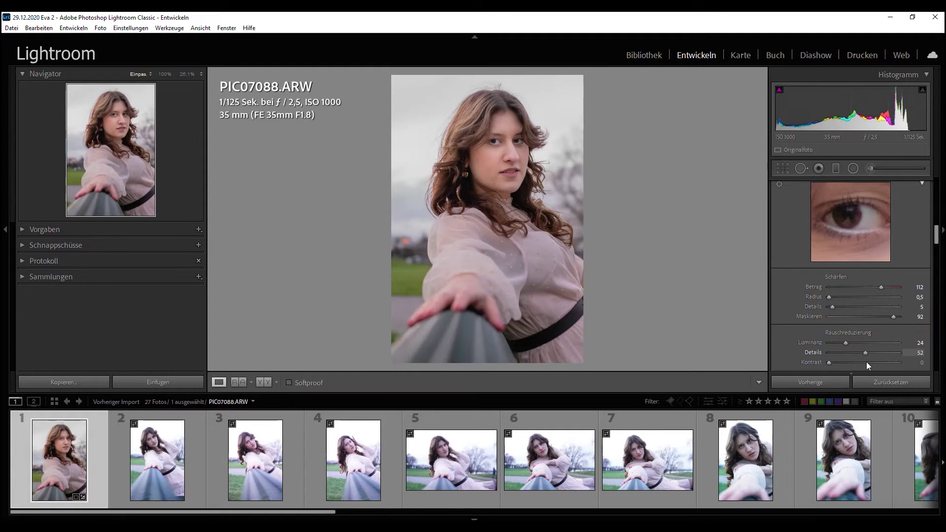
{"action": "mouse_move", "coordinate": [831, 363]}
{"action": "left_mouse_down"}
{"action": "mouse_move", "coordinate": [864, 363]}
{"action": "mouse_move", "coordinate": [850, 364]}
{"action": "left_mouse_up"}
{"action": "key", "text": "backslash"}
{"action": "key", "text": "backslash"}
{"action": "key", "text": "backslash"}
{"action": "key", "text": "backslash"}
{"action": "left_click_drag", "start_coordinate": [938, 240], "coordinate": [932, 284]}
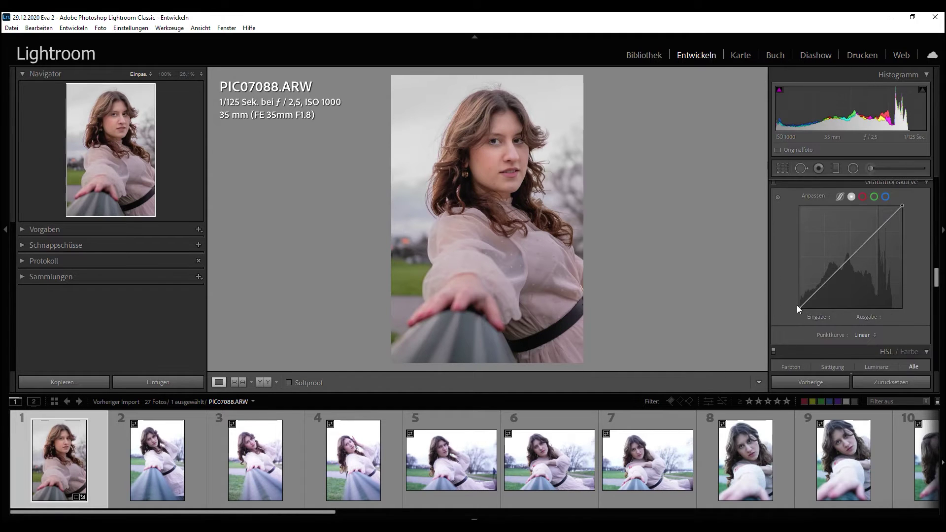
Lift the tone curve's black point, add shadow points and pull the highlights down.
{"action": "left_click_drag", "start_coordinate": [798, 308], "coordinate": [799, 303]}
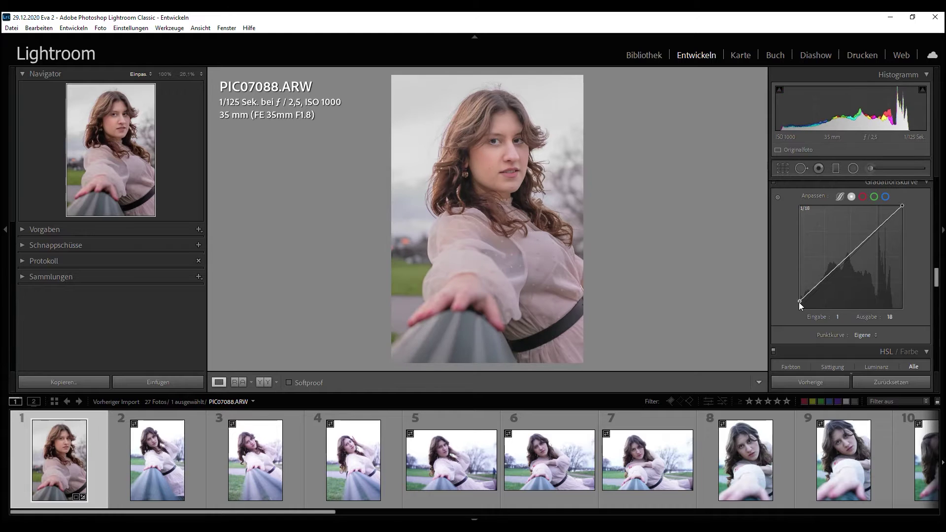
{"action": "mouse_move", "coordinate": [816, 287]}
{"action": "left_mouse_down"}
{"action": "mouse_move", "coordinate": [810, 304]}
{"action": "mouse_move", "coordinate": [819, 291]}
{"action": "left_mouse_up"}
{"action": "left_click", "coordinate": [807, 297]}
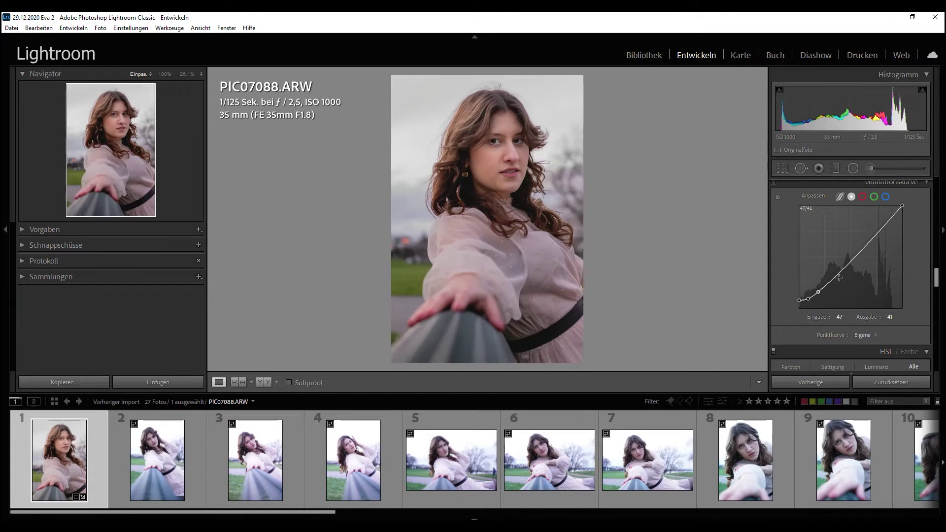
{"action": "mouse_move", "coordinate": [898, 211]}
{"action": "left_mouse_down"}
{"action": "mouse_move", "coordinate": [898, 224]}
{"action": "mouse_move", "coordinate": [891, 217]}
{"action": "left_mouse_up"}
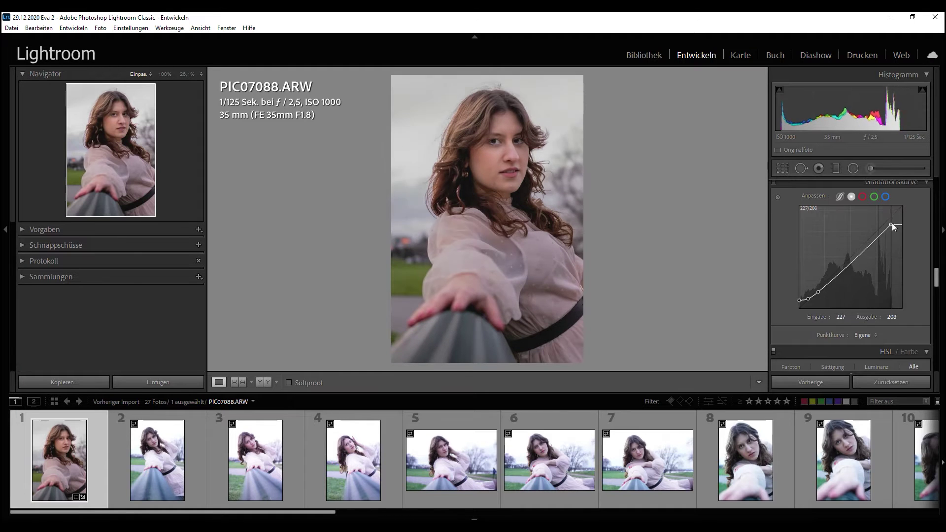
{"action": "left_click_drag", "start_coordinate": [874, 238], "coordinate": [873, 236]}
Reshape the midtone curve points, removing an unwanted upper point.
{"action": "left_click_drag", "start_coordinate": [835, 276], "coordinate": [837, 270]}
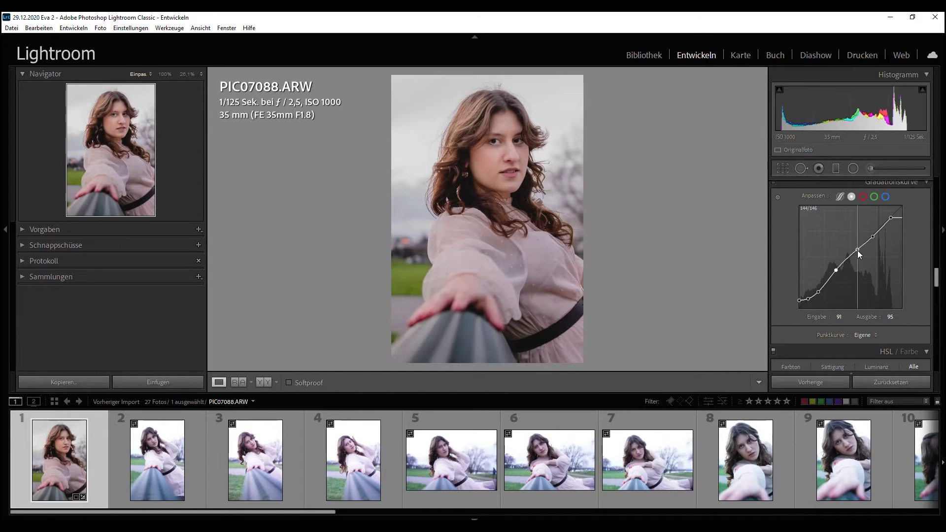
{"action": "left_click_drag", "start_coordinate": [859, 248], "coordinate": [861, 251]}
{"action": "double_click", "coordinate": [860, 250]}
{"action": "left_click_drag", "start_coordinate": [835, 269], "coordinate": [836, 277]}
{"action": "left_click_drag", "start_coordinate": [836, 279], "coordinate": [855, 257]}
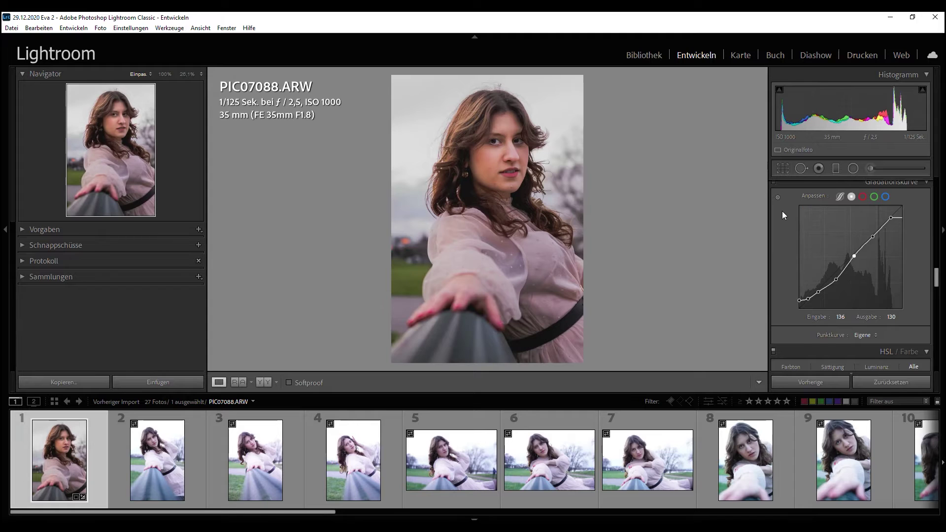
{"action": "scroll", "coordinate": [777, 234], "scroll_direction": "up", "scroll_amount": 2}
Delete the extra tone-curve points and pull the highlight end back toward full white.
{"action": "left_click", "coordinate": [774, 239]}
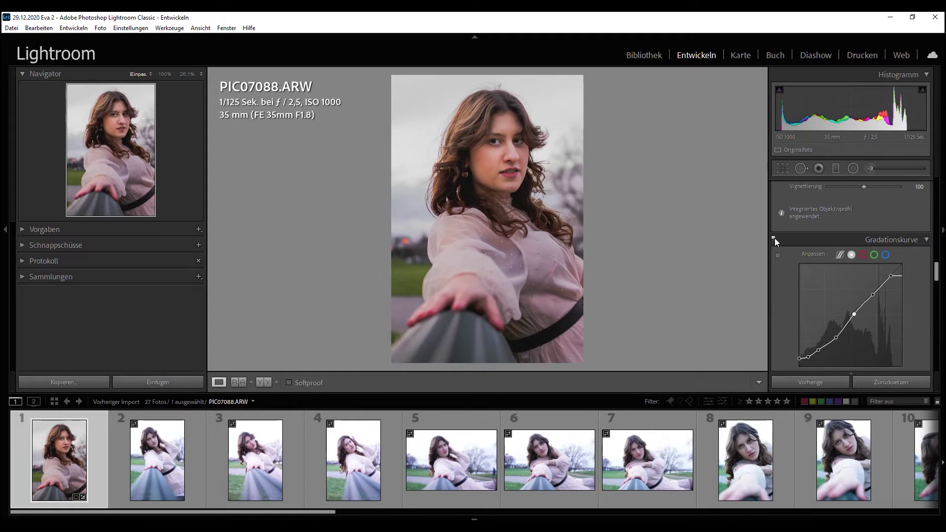
{"action": "left_click_drag", "start_coordinate": [874, 297], "coordinate": [874, 283]}
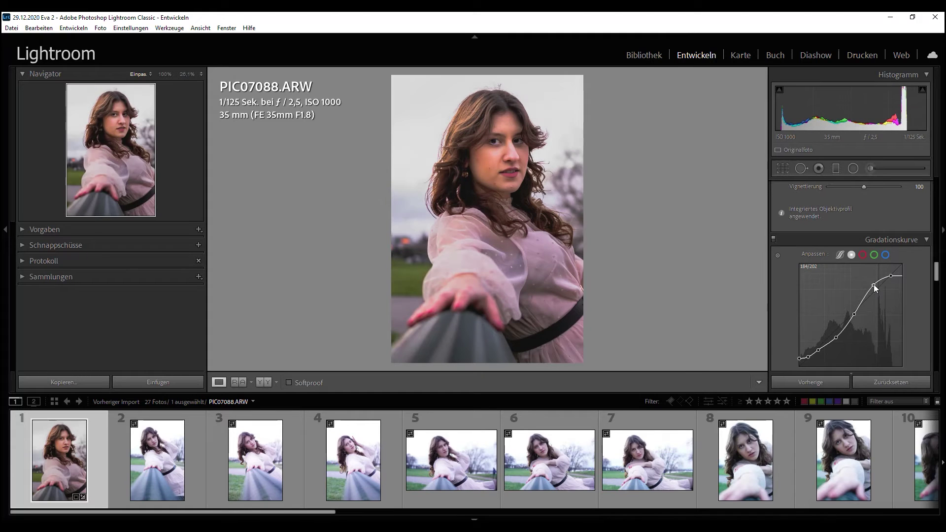
{"action": "double_click", "coordinate": [874, 283]}
{"action": "double_click", "coordinate": [854, 314]}
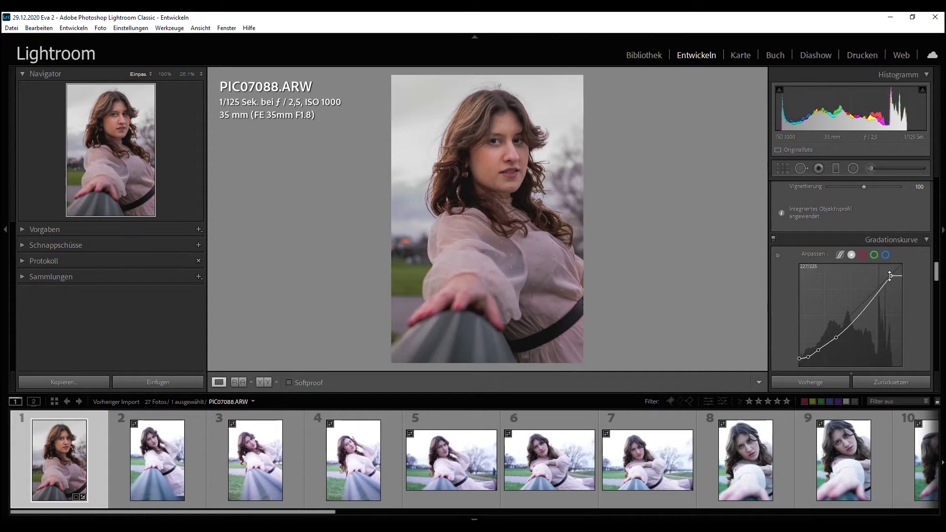
{"action": "left_click_drag", "start_coordinate": [890, 277], "coordinate": [903, 270]}
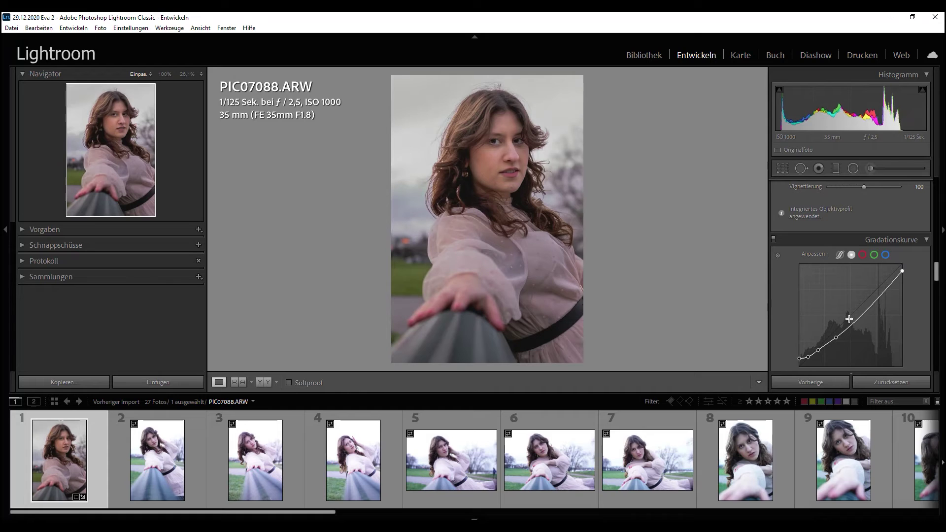
Rework the highlight, midtone and shadow points into a smoother contrast curve.
{"action": "left_click_drag", "start_coordinate": [880, 295], "coordinate": [878, 291]}
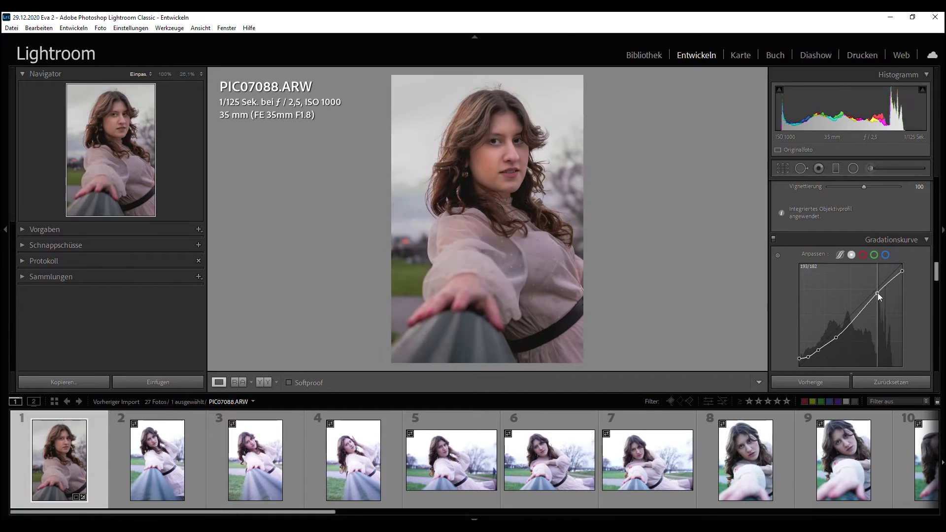
{"action": "left_click_drag", "start_coordinate": [853, 318], "coordinate": [860, 316]}
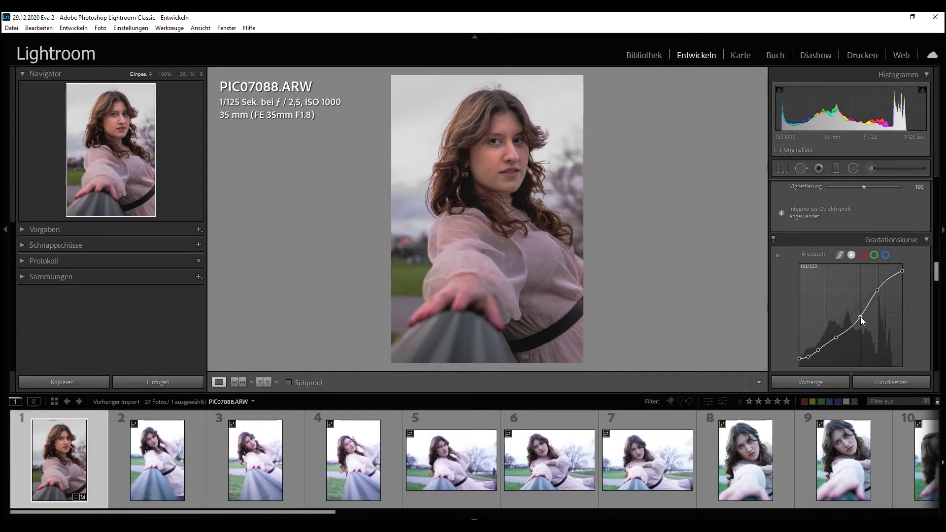
{"action": "double_click", "coordinate": [861, 316]}
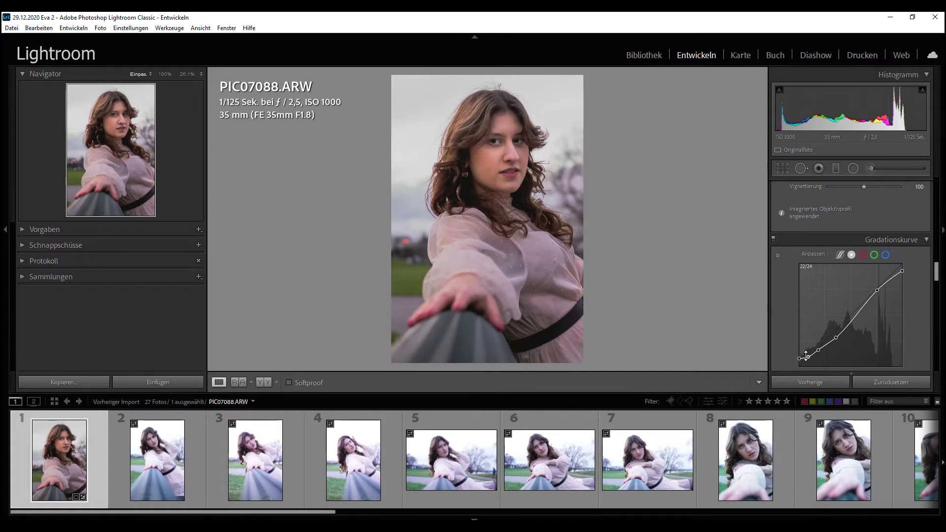
{"action": "left_click_drag", "start_coordinate": [817, 349], "coordinate": [822, 352]}
{"action": "left_click_drag", "start_coordinate": [821, 353], "coordinate": [823, 352]}
{"action": "left_click", "coordinate": [857, 316]}
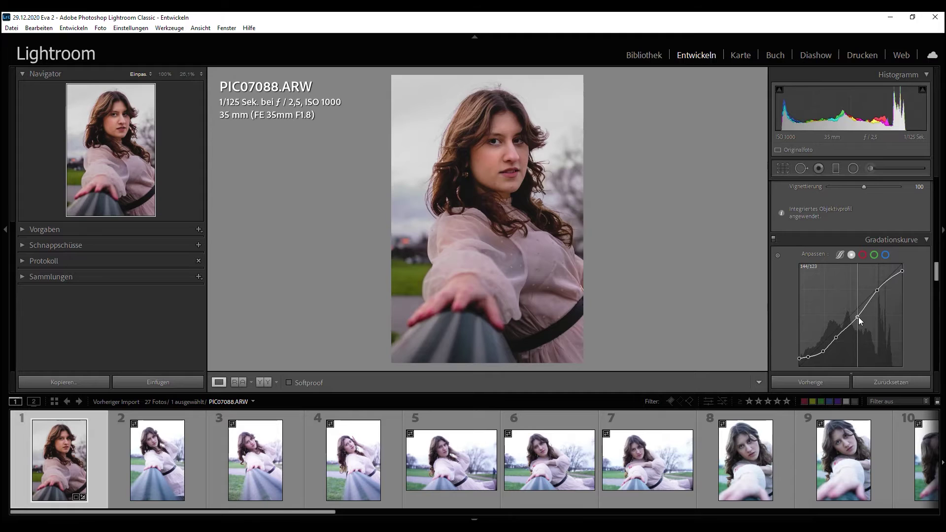
{"action": "left_click_drag", "start_coordinate": [857, 316], "coordinate": [852, 314]}
{"action": "double_click", "coordinate": [853, 315]}
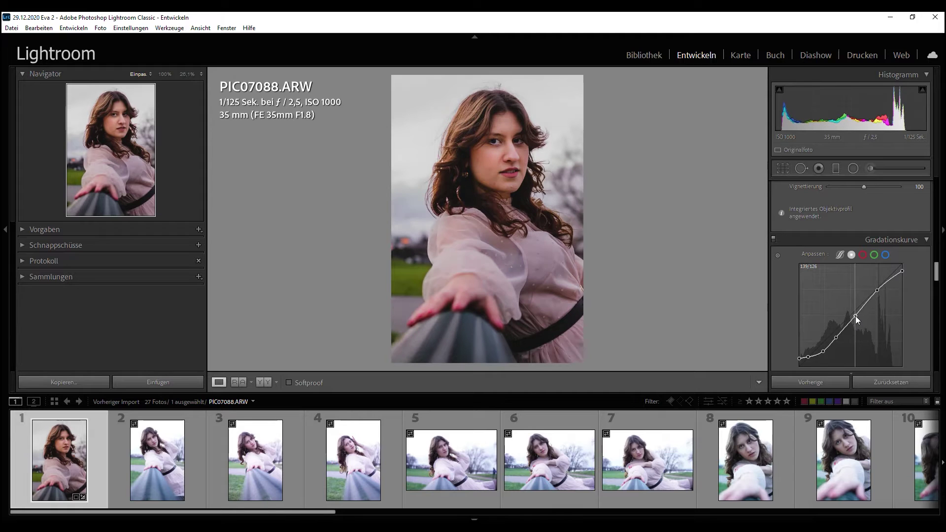
Toggle the tone curve off and on to compare, then lower the black point slightly.
{"action": "left_click", "coordinate": [773, 239]}
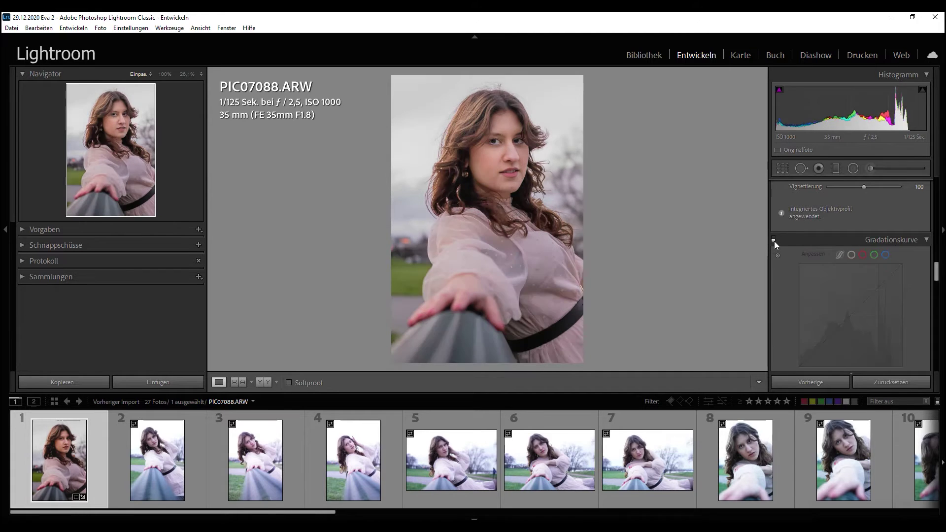
{"action": "left_click", "coordinate": [773, 239]}
{"action": "left_click", "coordinate": [774, 240]}
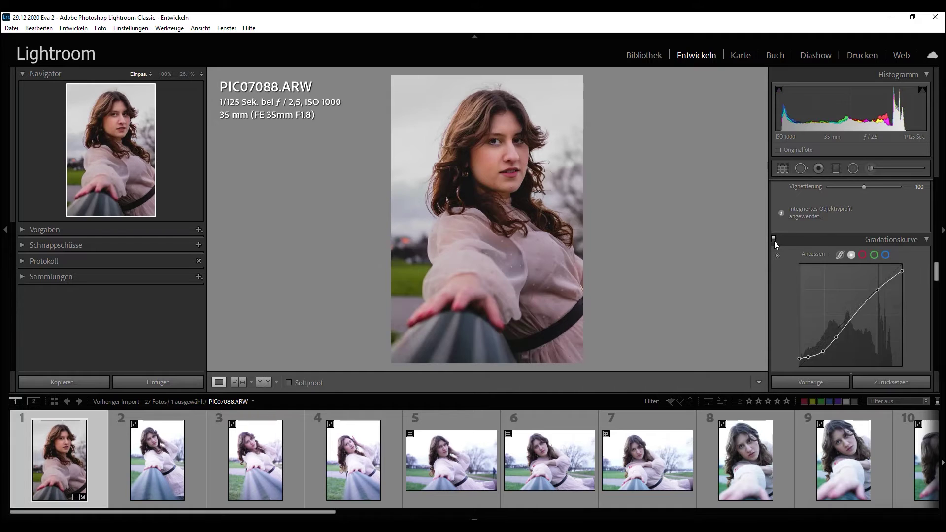
{"action": "left_click", "coordinate": [774, 241]}
{"action": "left_click", "coordinate": [773, 241]}
{"action": "left_click", "coordinate": [774, 241]}
{"action": "left_click_drag", "start_coordinate": [799, 358], "coordinate": [812, 358]}
Settle the curve's shadow point, then shift the Purple, Blue, Aqua and Green hues in HSL.
{"action": "left_click_drag", "start_coordinate": [811, 361], "coordinate": [811, 363]}
{"action": "left_click", "coordinate": [775, 240]}
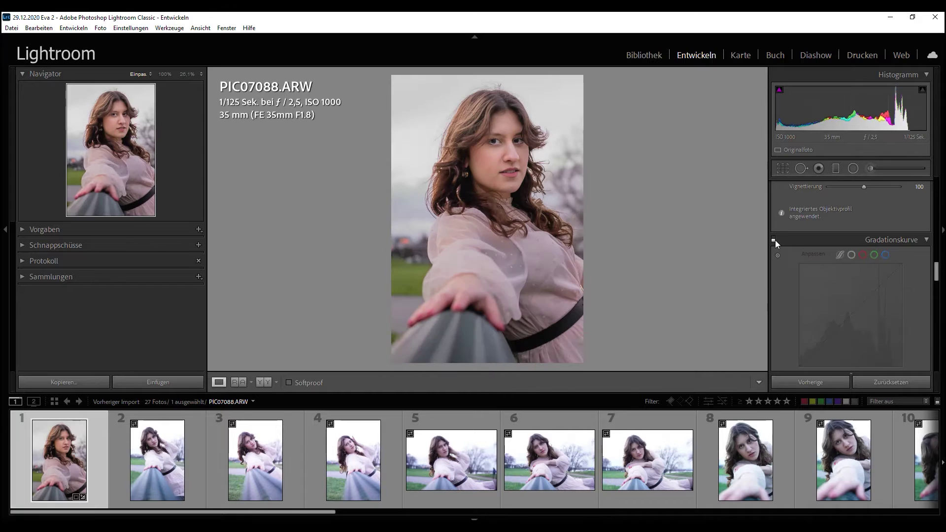
{"action": "scroll", "coordinate": [785, 277], "scroll_direction": "down", "scroll_amount": 4}
{"action": "scroll", "coordinate": [786, 277], "scroll_direction": "down", "scroll_amount": 2}
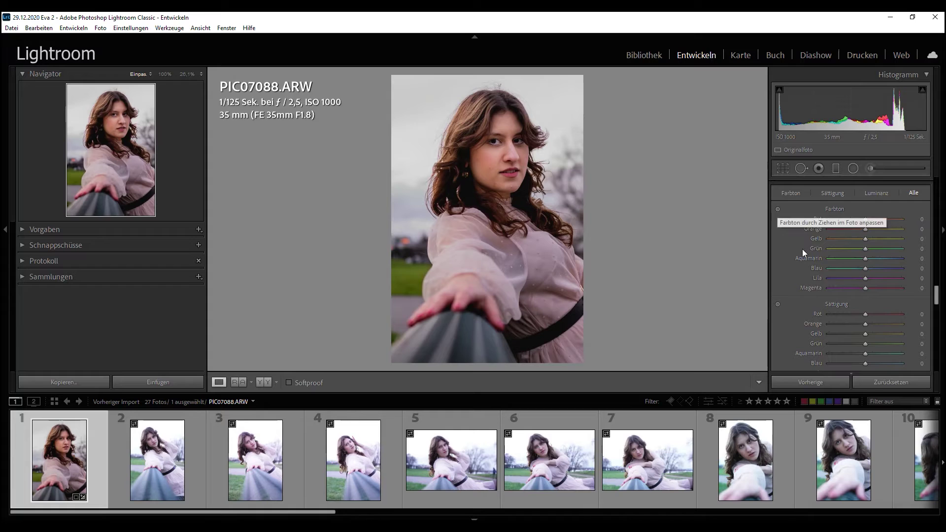
{"action": "mouse_move", "coordinate": [865, 287]}
{"action": "left_mouse_down"}
{"action": "mouse_move", "coordinate": [914, 288]}
{"action": "mouse_move", "coordinate": [864, 288]}
{"action": "mouse_move", "coordinate": [896, 278]}
{"action": "mouse_move", "coordinate": [882, 279]}
{"action": "left_mouse_up"}
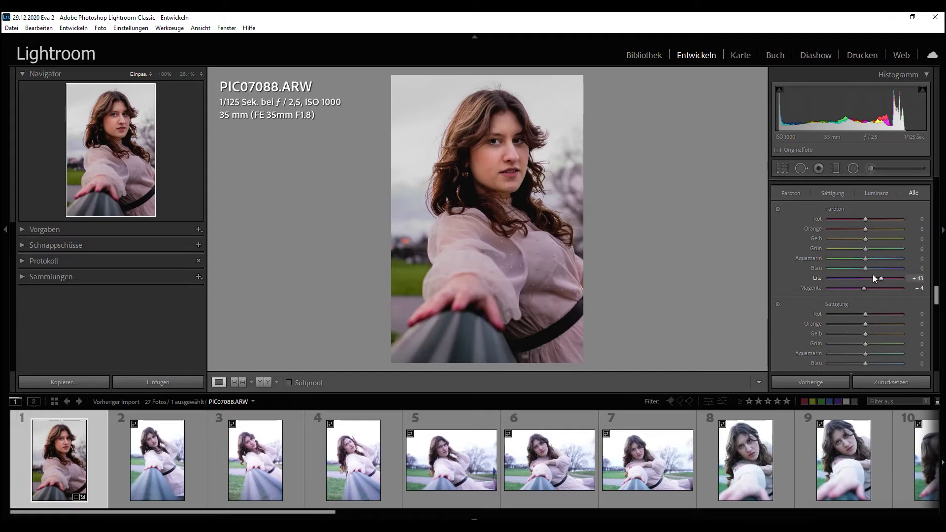
{"action": "mouse_move", "coordinate": [867, 269]}
{"action": "left_mouse_down"}
{"action": "mouse_move", "coordinate": [886, 267]}
{"action": "mouse_move", "coordinate": [836, 273]}
{"action": "mouse_move", "coordinate": [901, 259]}
{"action": "mouse_move", "coordinate": [818, 259]}
{"action": "left_mouse_up"}
{"action": "mouse_move", "coordinate": [884, 261]}
{"action": "left_mouse_down"}
{"action": "mouse_move", "coordinate": [839, 249]}
{"action": "mouse_move", "coordinate": [877, 249]}
{"action": "mouse_move", "coordinate": [868, 250]}
{"action": "left_mouse_up"}
Mute the Purple saturation and work through the HSL Saturation and Luminance sliders.
{"action": "scroll", "coordinate": [798, 248], "scroll_direction": "down", "scroll_amount": 3}
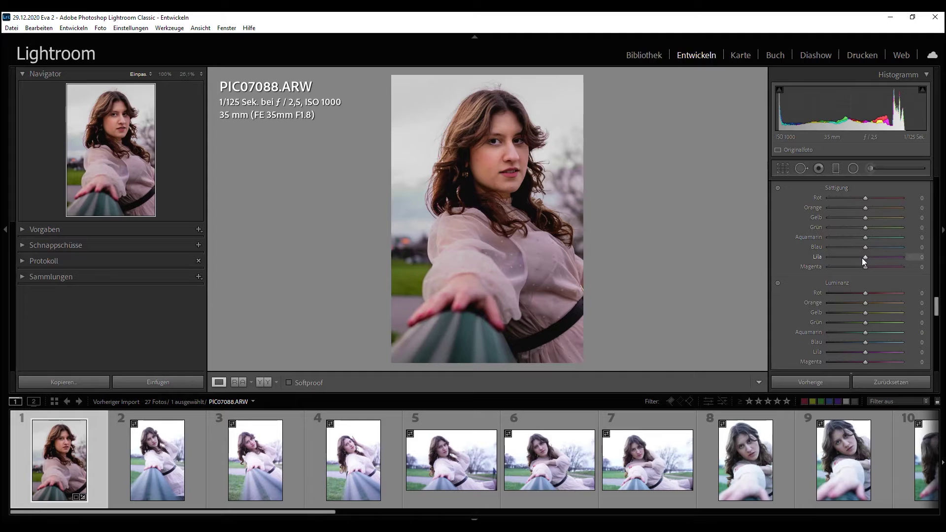
{"action": "mouse_move", "coordinate": [866, 258]}
{"action": "left_mouse_down"}
{"action": "mouse_move", "coordinate": [841, 258]}
{"action": "mouse_move", "coordinate": [895, 246]}
{"action": "mouse_move", "coordinate": [864, 246]}
{"action": "mouse_move", "coordinate": [877, 245]}
{"action": "mouse_move", "coordinate": [844, 274]}
{"action": "mouse_move", "coordinate": [825, 274]}
{"action": "mouse_move", "coordinate": [892, 284]}
{"action": "mouse_move", "coordinate": [854, 284]}
{"action": "mouse_move", "coordinate": [867, 295]}
{"action": "mouse_move", "coordinate": [832, 305]}
{"action": "mouse_move", "coordinate": [877, 302]}
{"action": "mouse_move", "coordinate": [844, 302]}
{"action": "left_mouse_up"}
{"action": "scroll", "coordinate": [852, 251], "scroll_direction": "down", "scroll_amount": 2}
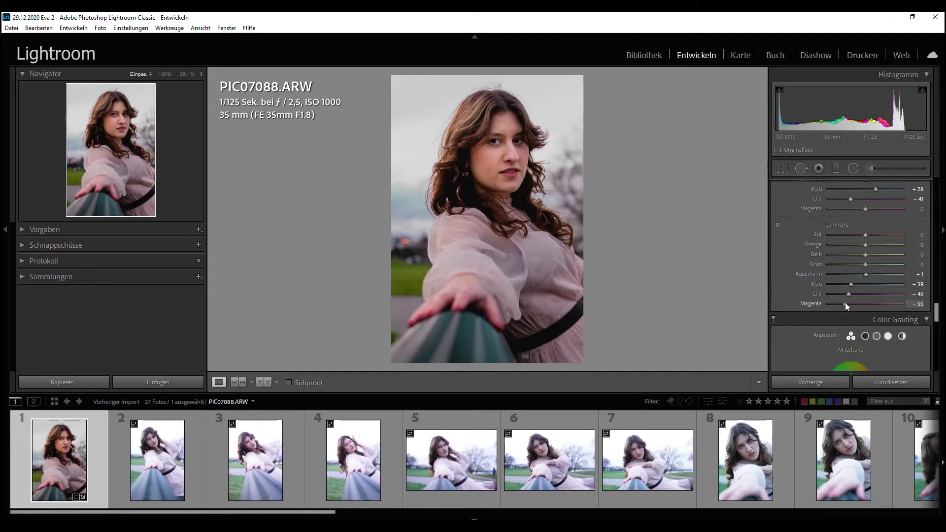
{"action": "scroll", "coordinate": [789, 252], "scroll_direction": "down", "scroll_amount": 3}
Add a Post-Crop Vignette of -15 and raise the Grain Amount for light film grain.
{"action": "scroll", "coordinate": [790, 253], "scroll_direction": "down", "scroll_amount": 2}
{"action": "scroll", "coordinate": [790, 252], "scroll_direction": "down", "scroll_amount": 2}
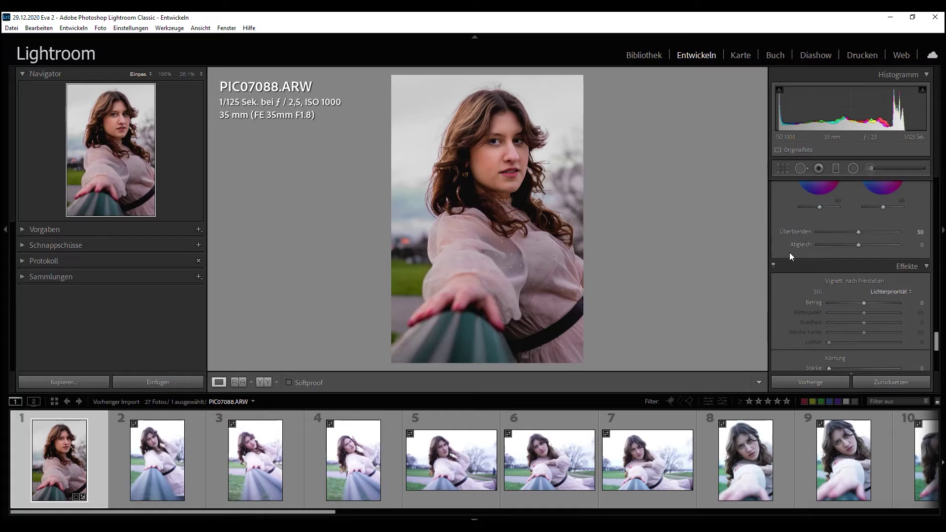
{"action": "scroll", "coordinate": [794, 252], "scroll_direction": "down", "scroll_amount": 2}
{"action": "left_click_drag", "start_coordinate": [863, 246], "coordinate": [858, 247]}
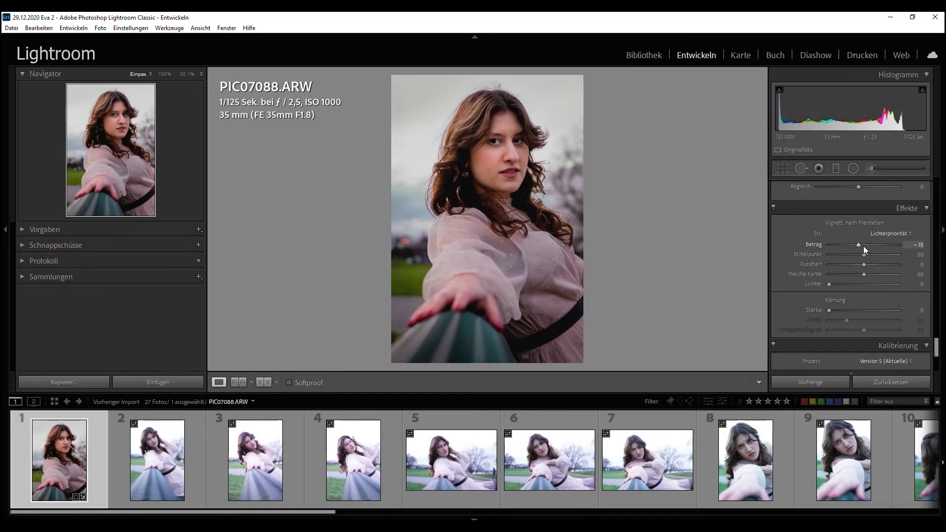
{"action": "left_click_drag", "start_coordinate": [839, 309], "coordinate": [841, 310]}
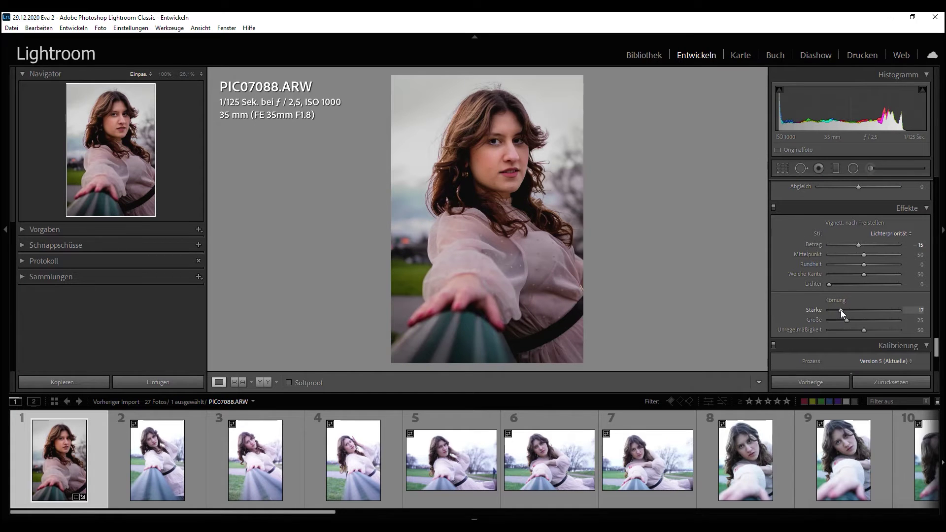
{"action": "left_click", "coordinate": [463, 194]}
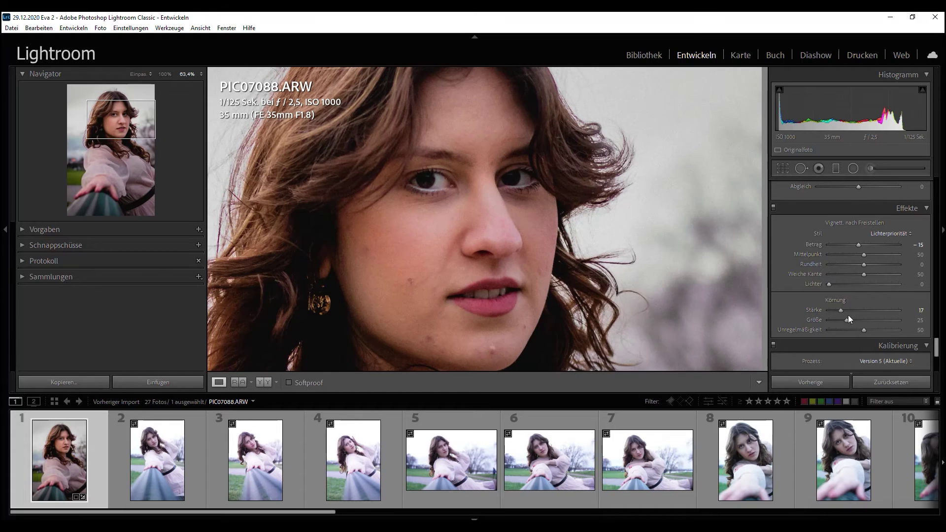
{"action": "left_click_drag", "start_coordinate": [841, 312], "coordinate": [850, 311]}
Heal small skin blemishes on the cheek and chin with Spot Removal, then zoom back out.
{"action": "left_click", "coordinate": [802, 168]}
{"action": "scroll", "coordinate": [414, 282], "scroll_direction": "down", "scroll_amount": 2}
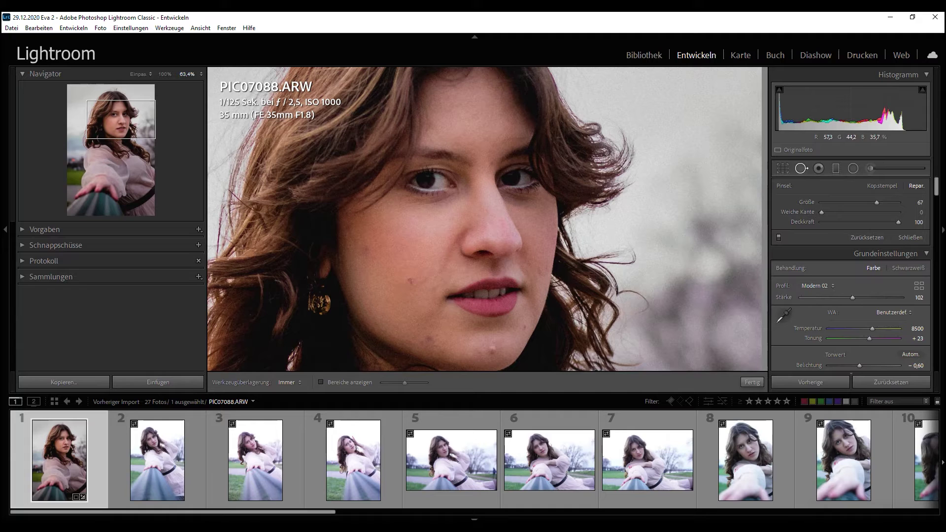
{"action": "scroll", "coordinate": [408, 279], "scroll_direction": "up", "scroll_amount": 5}
{"action": "left_click", "coordinate": [804, 169]}
{"action": "left_click_drag", "start_coordinate": [459, 221], "coordinate": [487, 205]}
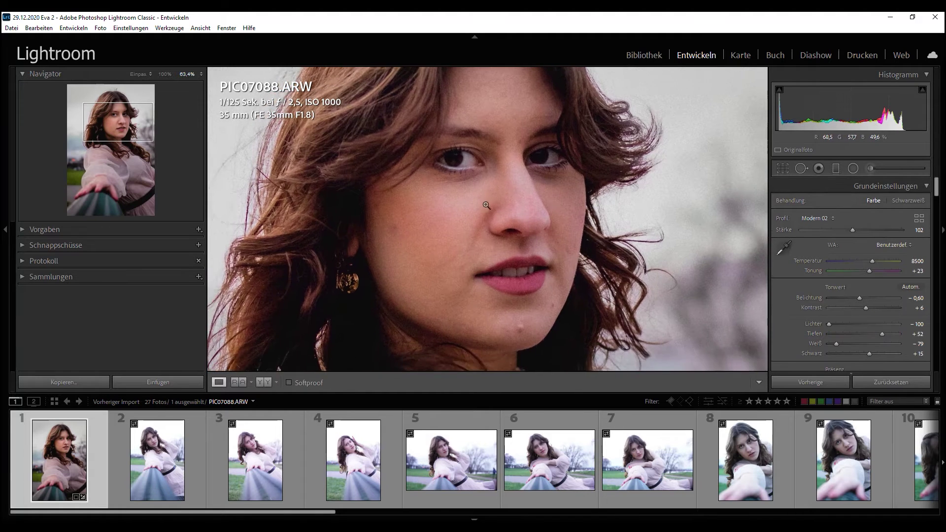
{"action": "left_click", "coordinate": [487, 205]}
{"action": "scroll", "coordinate": [790, 289], "scroll_direction": "down", "scroll_amount": 5}
Set Calibration Blue Primary saturation +20, Red Primary saturation −32 and Green Primary hue +4.
{"action": "scroll", "coordinate": [791, 289], "scroll_direction": "down", "scroll_amount": 5}
{"action": "scroll", "coordinate": [791, 289], "scroll_direction": "down", "scroll_amount": 5}
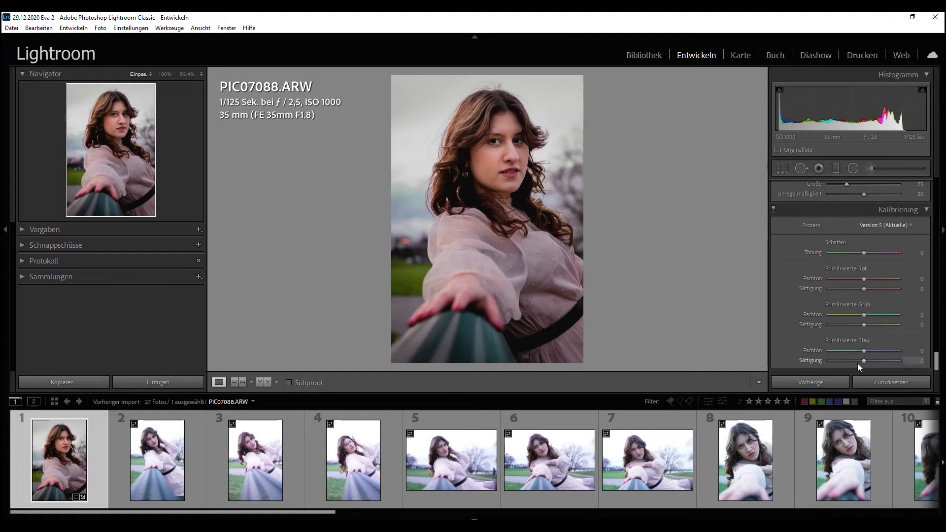
{"action": "left_click_drag", "start_coordinate": [865, 361], "coordinate": [891, 359]}
{"action": "mouse_move", "coordinate": [890, 361]}
{"action": "left_mouse_down"}
{"action": "mouse_move", "coordinate": [835, 360]}
{"action": "mouse_move", "coordinate": [875, 362]}
{"action": "mouse_move", "coordinate": [868, 358]}
{"action": "left_mouse_up"}
{"action": "left_click_drag", "start_coordinate": [863, 289], "coordinate": [846, 289]}
{"action": "mouse_move", "coordinate": [863, 324]}
{"action": "left_mouse_down"}
{"action": "mouse_move", "coordinate": [843, 324]}
{"action": "mouse_move", "coordinate": [868, 324]}
{"action": "mouse_move", "coordinate": [844, 314]}
{"action": "mouse_move", "coordinate": [867, 315]}
{"action": "left_mouse_up"}
{"action": "left_click_drag", "start_coordinate": [864, 279], "coordinate": [853, 279]}
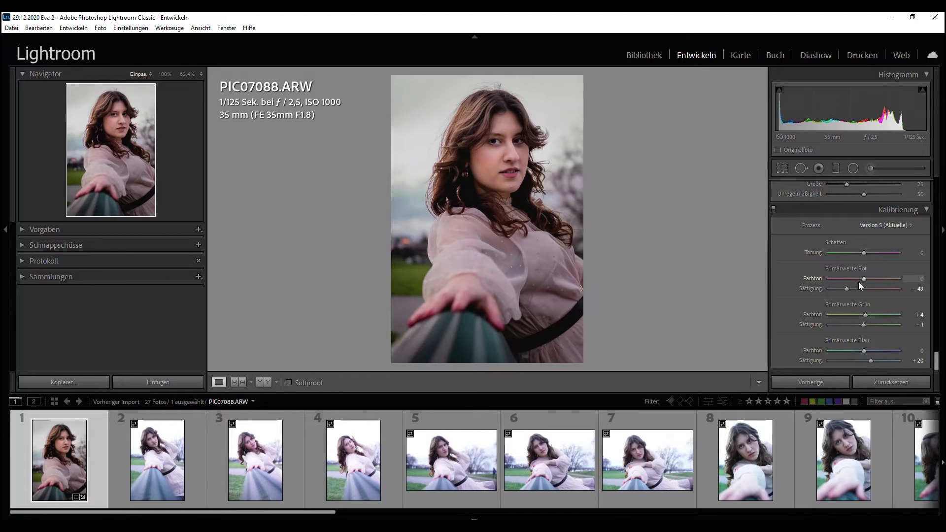
{"action": "mouse_move", "coordinate": [847, 289]}
{"action": "left_mouse_down"}
{"action": "mouse_move", "coordinate": [835, 288]}
{"action": "mouse_move", "coordinate": [851, 290]}
{"action": "left_mouse_up"}
{"action": "left_click", "coordinate": [444, 213]}
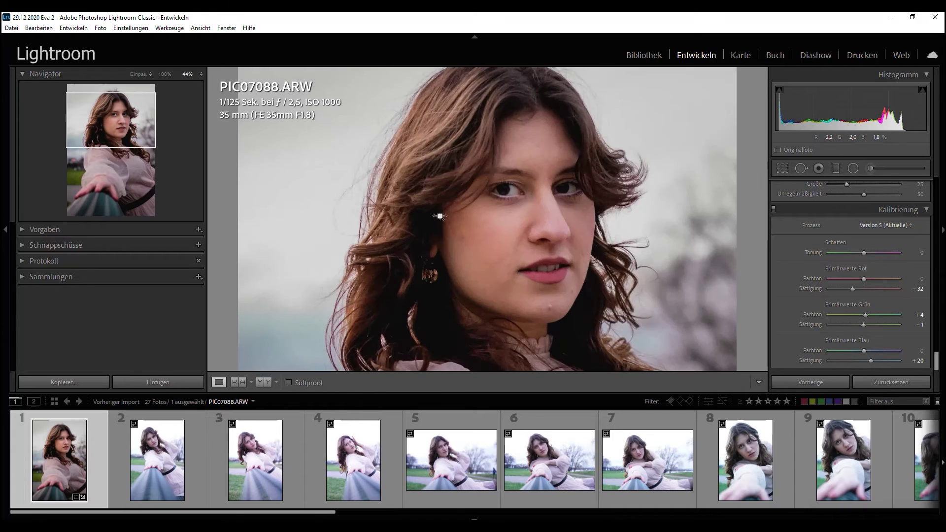
Compare the before and after versions and zoom back out to the whole photo.
{"action": "key", "text": "backslash"}
{"action": "left_click_drag", "start_coordinate": [648, 257], "coordinate": [621, 241]}
{"action": "key", "text": "backslash"}
{"action": "key", "text": "backslash"}
{"action": "key", "text": "backslash"}
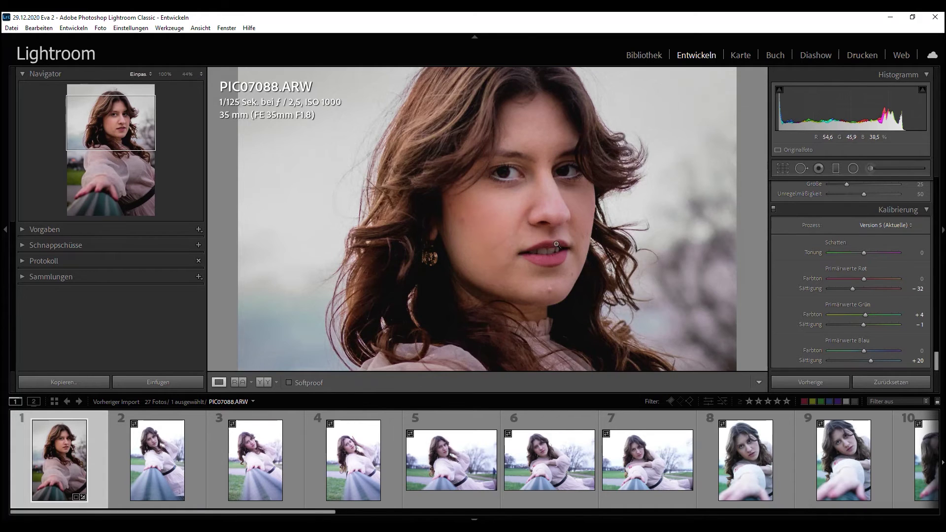
{"action": "left_click", "coordinate": [556, 244]}
{"action": "key", "text": "backslash"}
{"action": "key", "text": "backslash"}
{"action": "scroll", "coordinate": [791, 284], "scroll_direction": "up", "scroll_amount": 5}
{"action": "scroll", "coordinate": [796, 297], "scroll_direction": "up", "scroll_amount": 5}
{"action": "scroll", "coordinate": [803, 295], "scroll_direction": "up", "scroll_amount": 5}
Draw a radial filter over the woman's face at −1.00 exposure and nudge it into place.
{"action": "left_click", "coordinate": [855, 168]}
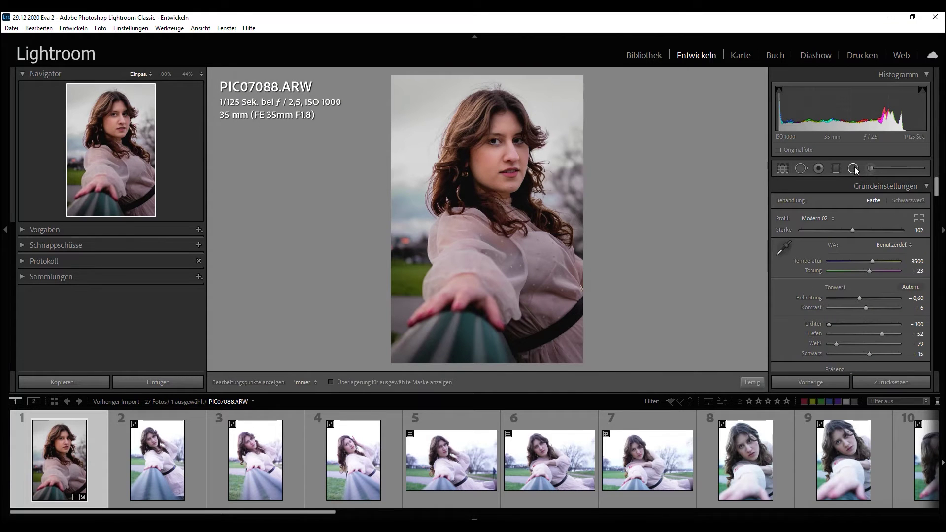
{"action": "left_click_drag", "start_coordinate": [495, 156], "coordinate": [547, 229]}
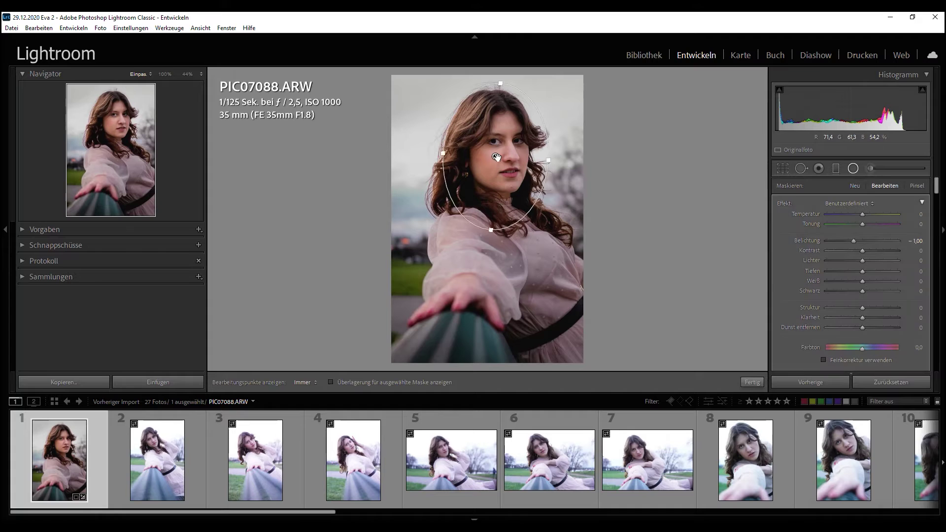
{"action": "left_click", "coordinate": [852, 240]}
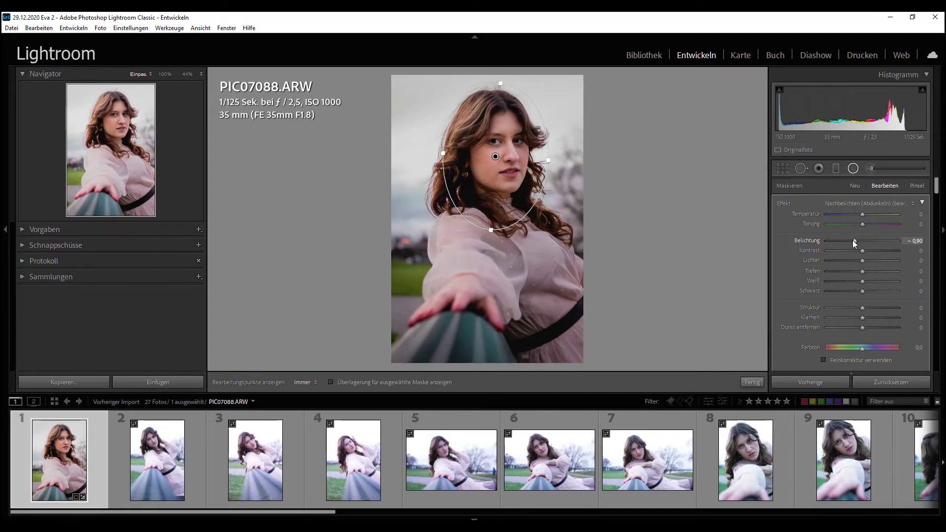
{"action": "left_click_drag", "start_coordinate": [853, 241], "coordinate": [854, 240]}
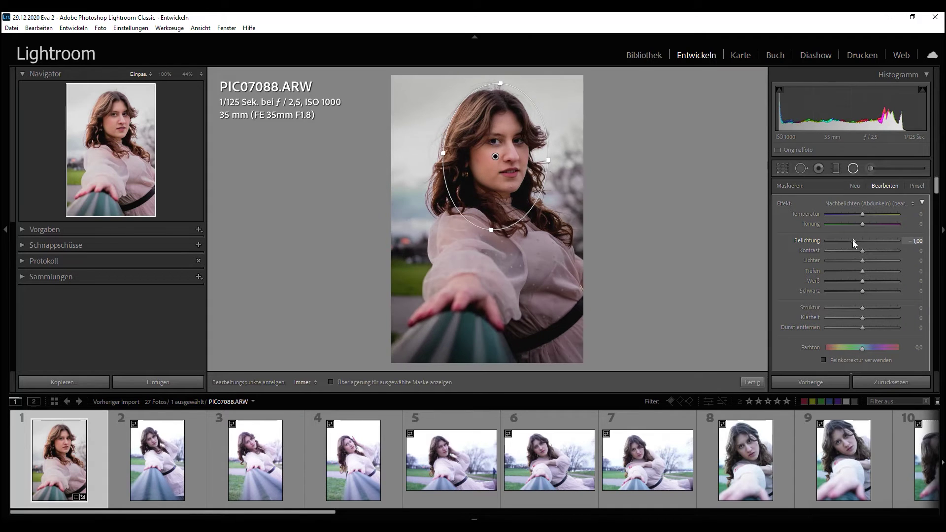
{"action": "left_click_drag", "start_coordinate": [495, 158], "coordinate": [498, 156]}
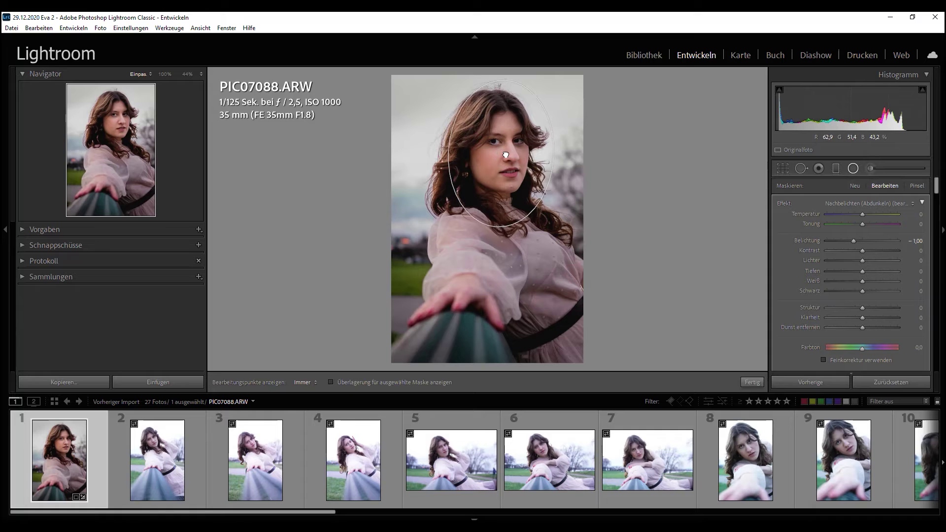
{"action": "left_click", "coordinate": [849, 169]}
Select all 27 photos and sync this photo's settings across the series.
{"action": "key", "text": "backslash"}
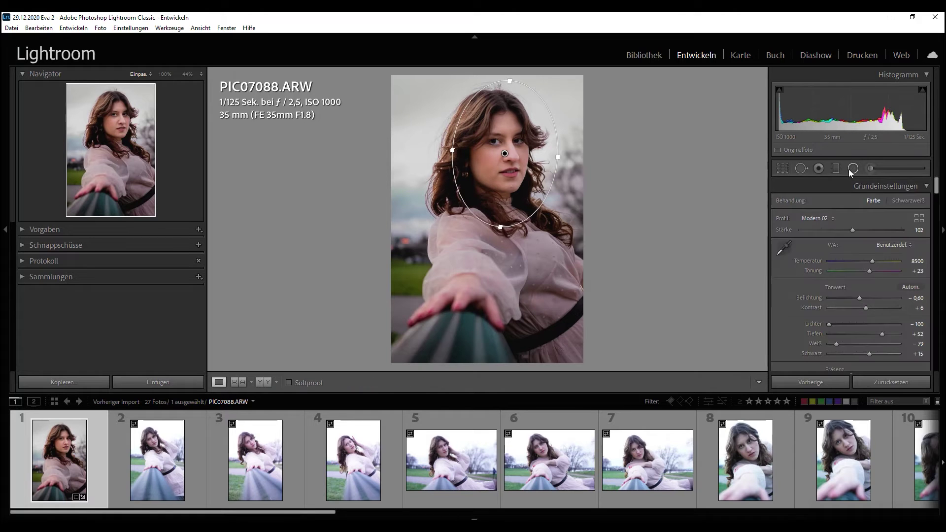
{"action": "key", "text": "backslash"}
{"action": "key", "text": "backslash"}
{"action": "key", "text": "backslash"}
{"action": "key", "text": "ctrl+a"}
{"action": "left_click", "coordinate": [811, 384]}
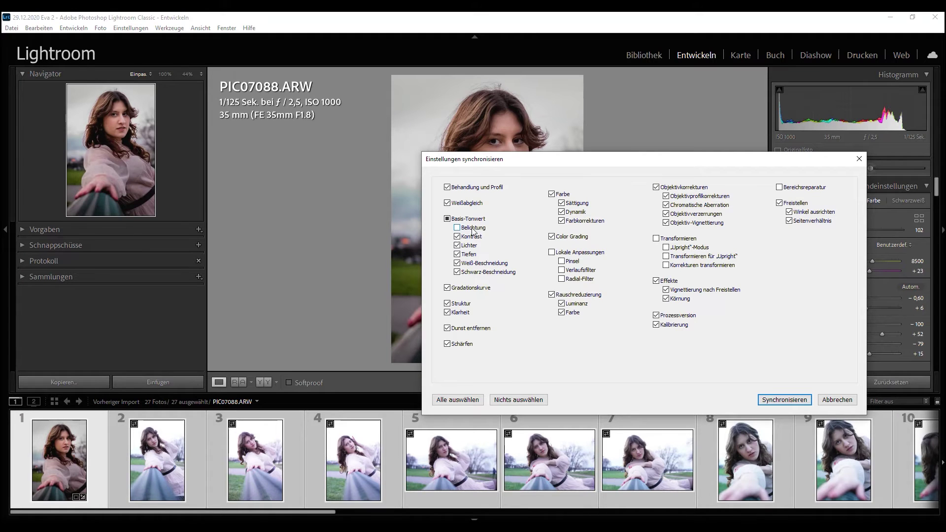
{"action": "left_click", "coordinate": [797, 400]}
{"action": "key", "text": "ctrl+d"}
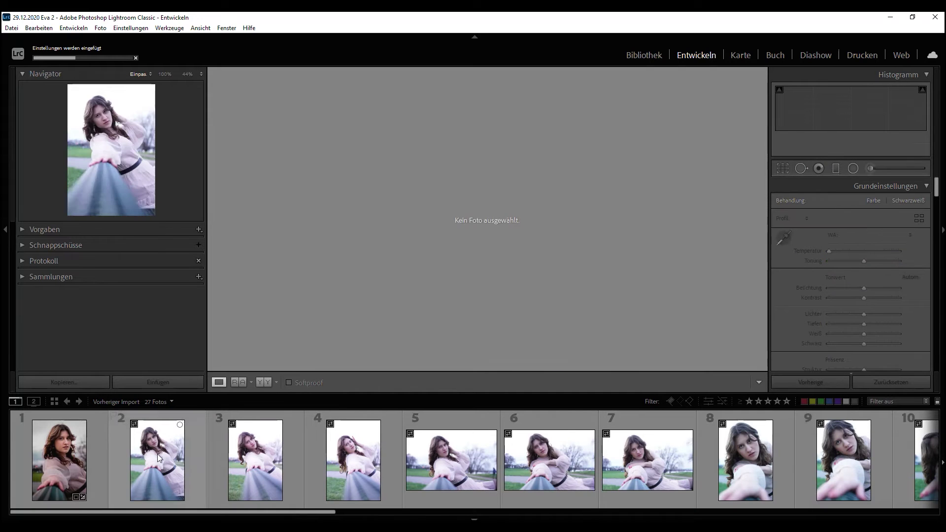
Undo the mistaken sync and resync all photos without exposure, local adjustments and crop.
{"action": "left_click", "coordinate": [158, 454]}
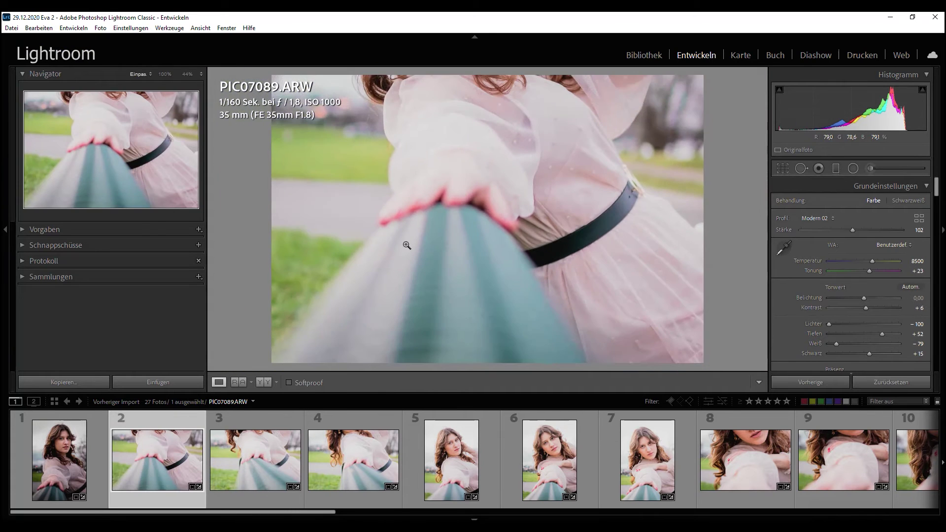
{"action": "left_click", "coordinate": [407, 244]}
{"action": "key", "text": "k"}
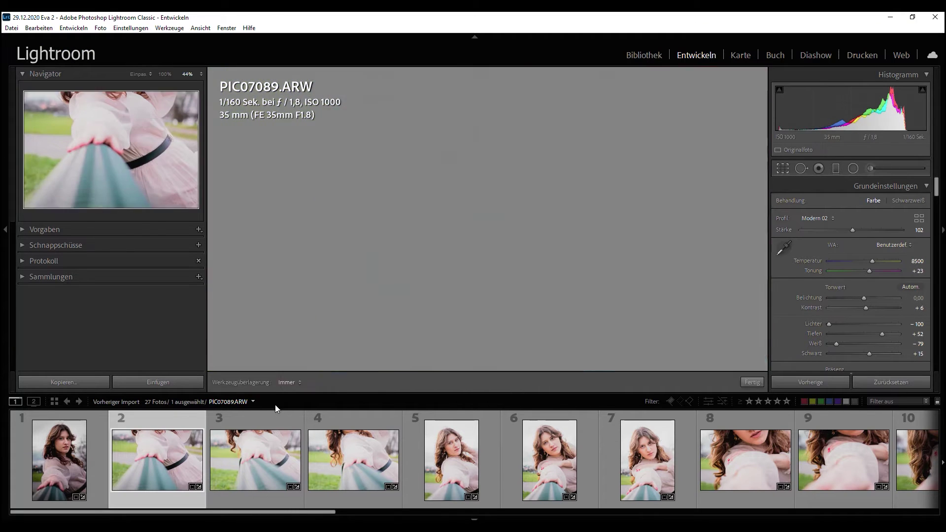
{"action": "key", "text": "r"}
{"action": "key", "text": "ctrl+z"}
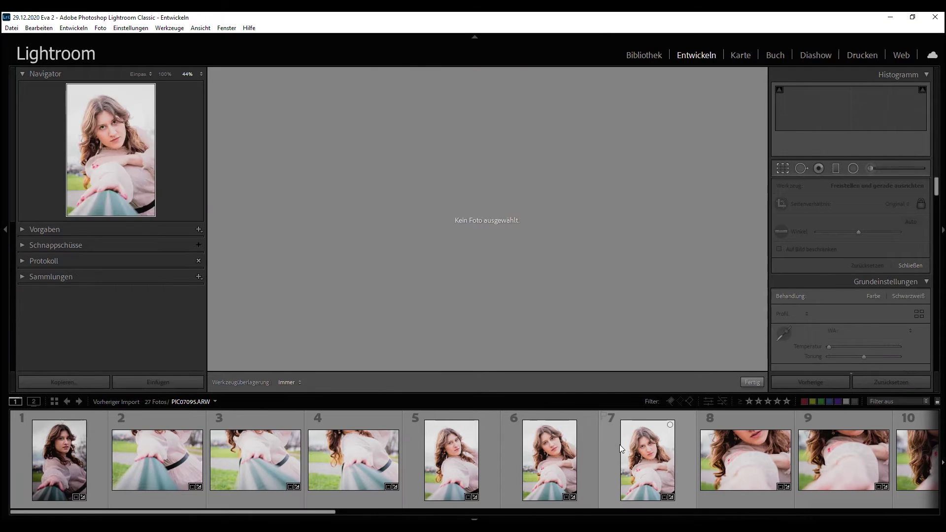
{"action": "key", "text": "ctrl+z"}
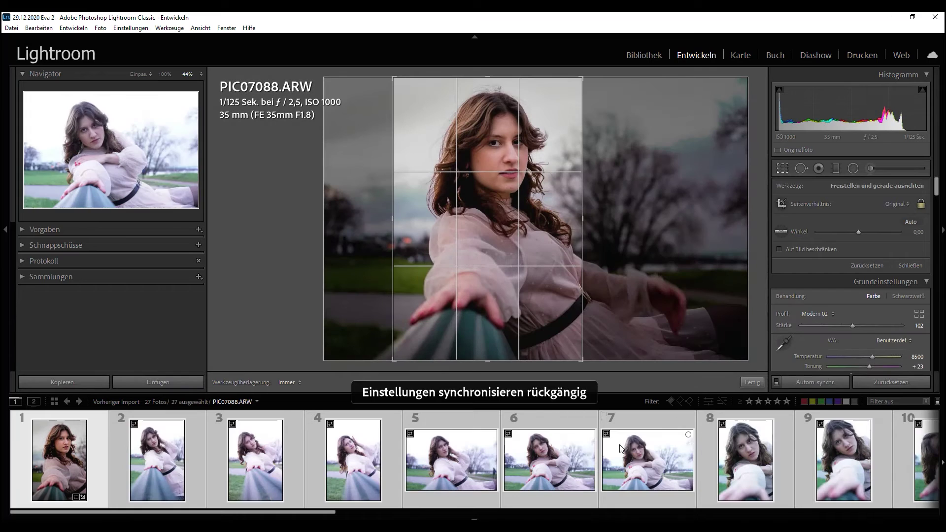
{"action": "key", "text": "r"}
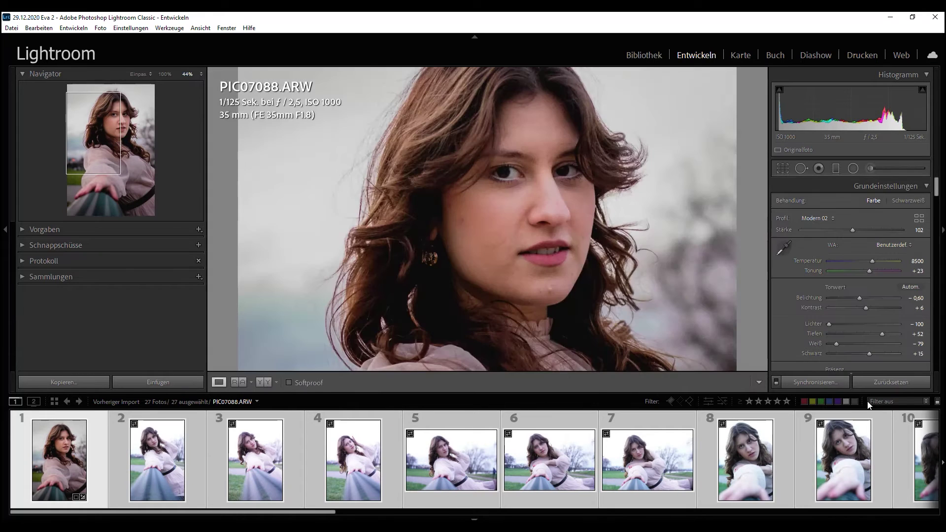
{"action": "left_click", "coordinate": [830, 381]}
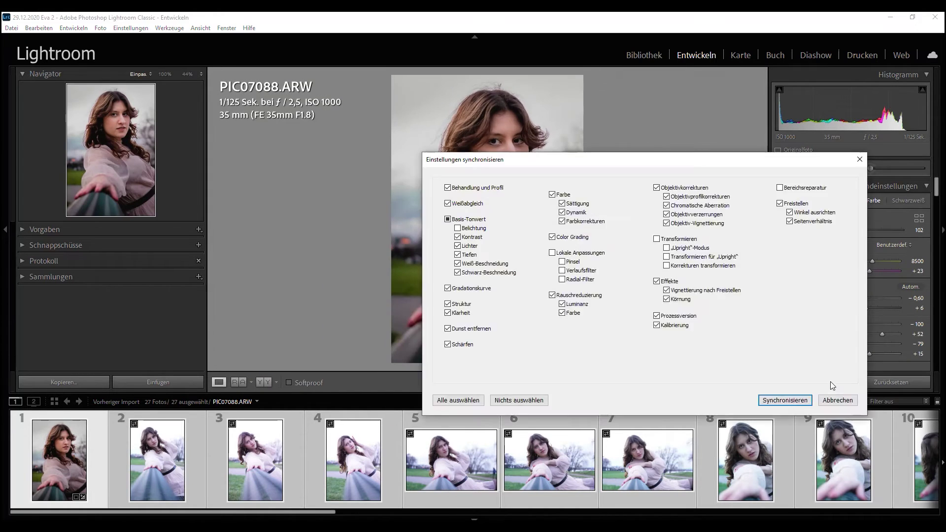
{"action": "left_click", "coordinate": [785, 400]}
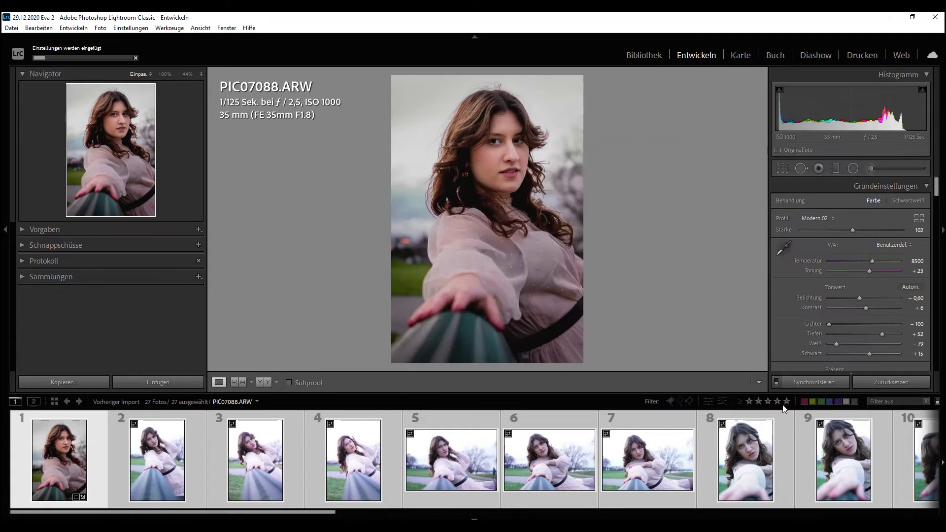
Darken PIC07089's exposure to −0.80 and compare it with the first photo.
{"action": "left_click", "coordinate": [147, 469]}
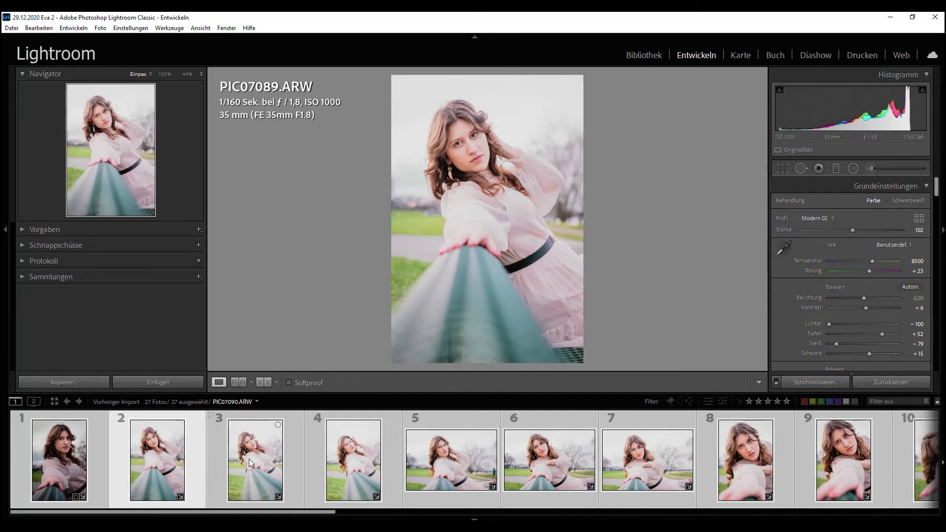
{"action": "left_click_drag", "start_coordinate": [863, 298], "coordinate": [859, 298]}
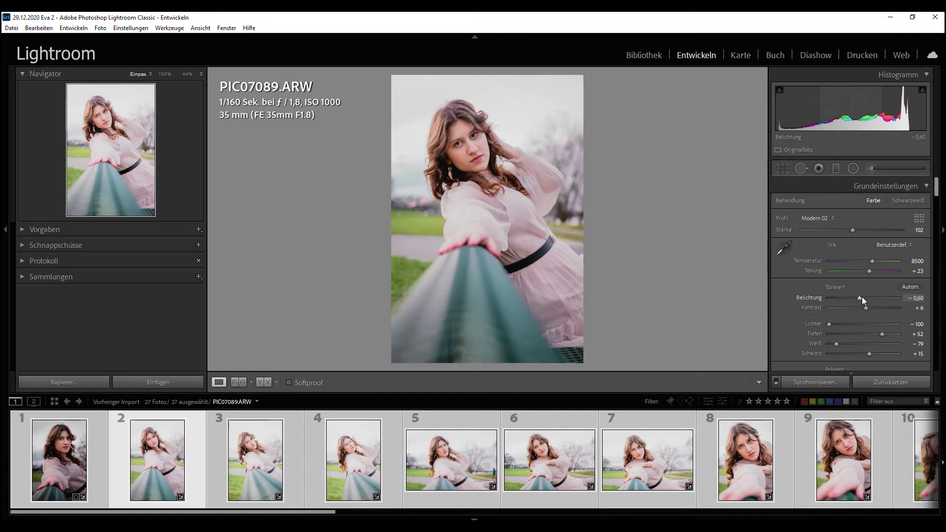
{"action": "left_click", "coordinate": [71, 458]}
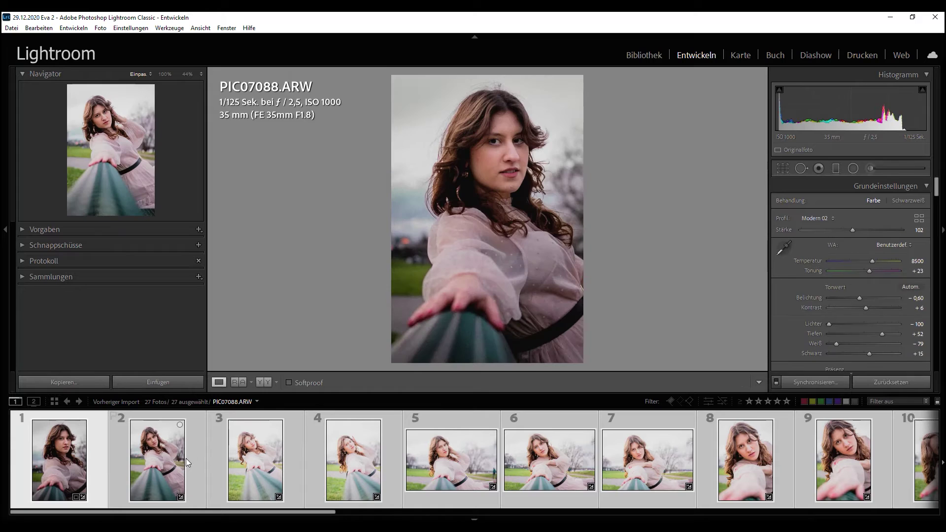
{"action": "left_click", "coordinate": [186, 458]}
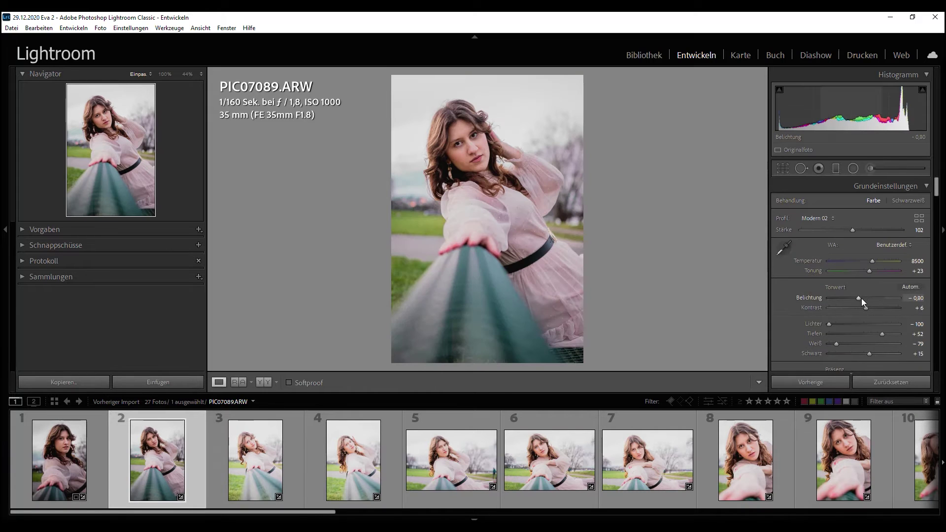
Review PIC07089's synced Develop settings, such as Modern 02, 8500 warmth and tone curve.
{"action": "scroll", "coordinate": [838, 295], "scroll_direction": "down", "scroll_amount": 5}
{"action": "scroll", "coordinate": [812, 295], "scroll_direction": "down", "scroll_amount": 5}
{"action": "scroll", "coordinate": [803, 295], "scroll_direction": "down", "scroll_amount": 5}
{"action": "scroll", "coordinate": [798, 295], "scroll_direction": "down", "scroll_amount": 2}
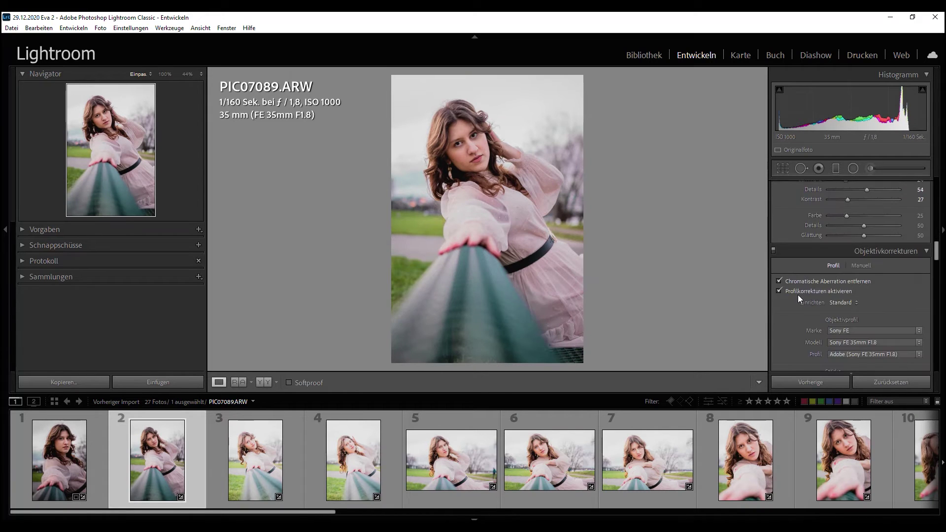
{"action": "scroll", "coordinate": [797, 294], "scroll_direction": "up", "scroll_amount": 5}
{"action": "scroll", "coordinate": [797, 294], "scroll_direction": "up", "scroll_amount": 5}
{"action": "scroll", "coordinate": [798, 296], "scroll_direction": "down", "scroll_amount": 5}
{"action": "scroll", "coordinate": [799, 296], "scroll_direction": "down", "scroll_amount": 10}
{"action": "scroll", "coordinate": [797, 295], "scroll_direction": "up", "scroll_amount": 5}
{"action": "scroll", "coordinate": [797, 294], "scroll_direction": "up", "scroll_amount": 5}
{"action": "scroll", "coordinate": [798, 294], "scroll_direction": "up", "scroll_amount": 5}
{"action": "scroll", "coordinate": [798, 294], "scroll_direction": "up", "scroll_amount": 5}
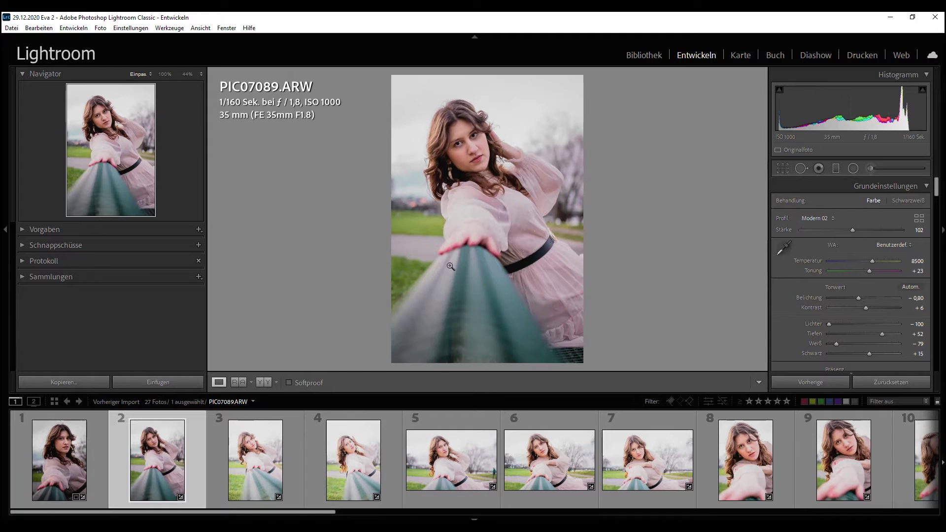
{"action": "key", "text": "r"}
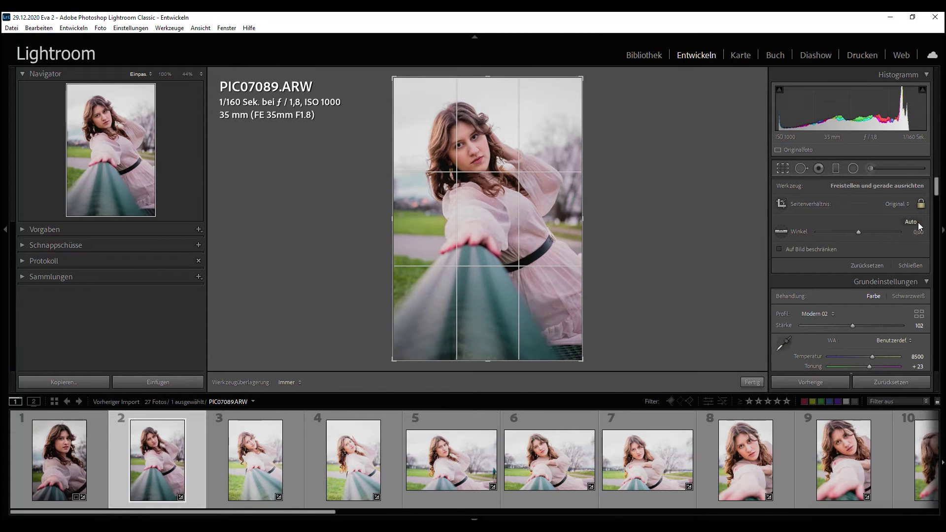
Straighten PIC07089, tighten the crop's bottom edge, and apply the crop.
{"action": "left_click", "coordinate": [918, 222]}
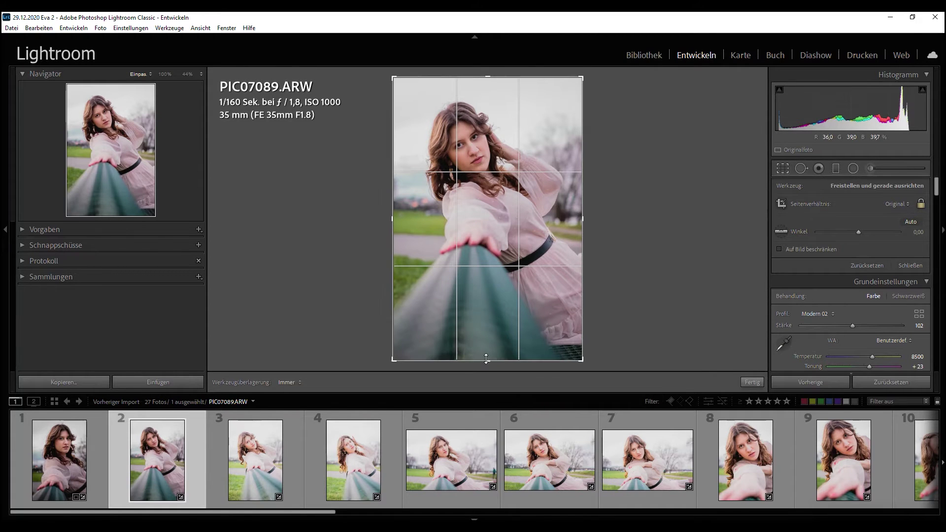
{"action": "left_click_drag", "start_coordinate": [486, 359], "coordinate": [486, 348]}
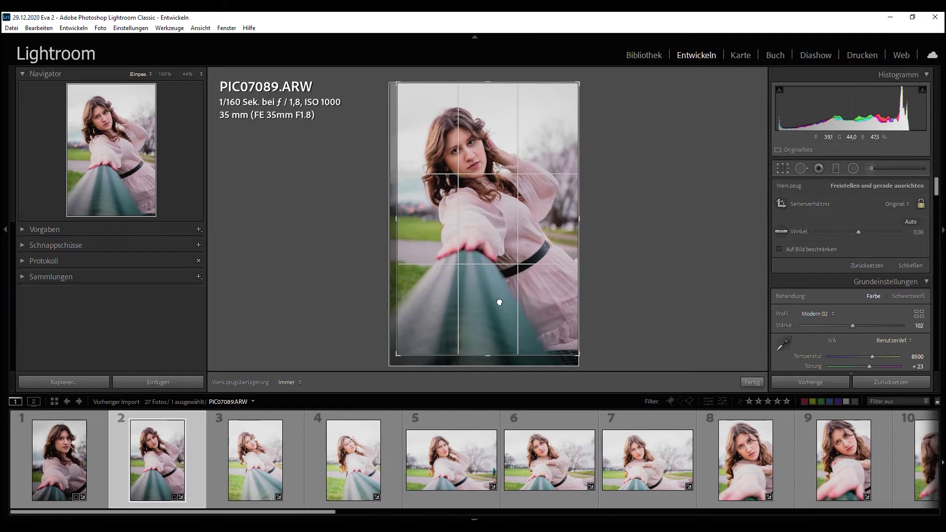
{"action": "key", "text": "Return"}
Darken PIC07090 to −1,34 exposure and PIC07092 to about −1,20.
{"action": "key", "text": "Right"}
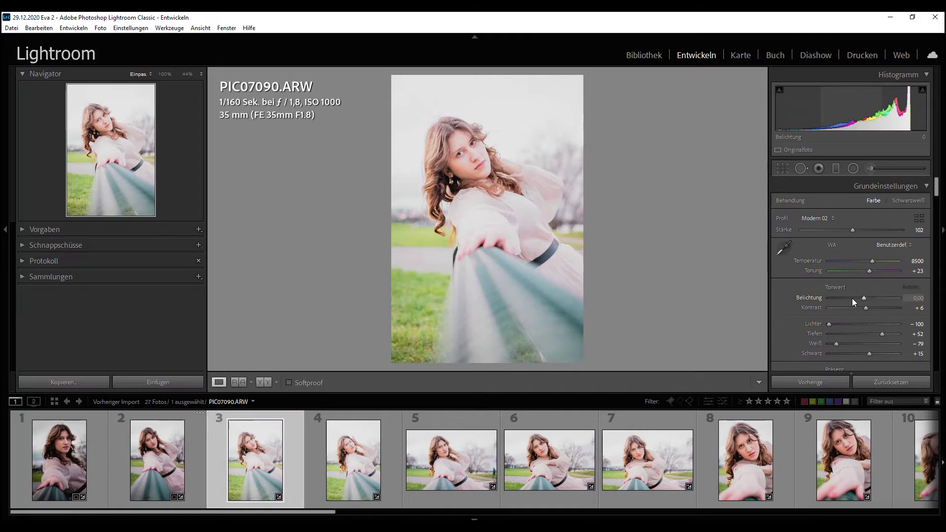
{"action": "left_click", "coordinate": [853, 299]}
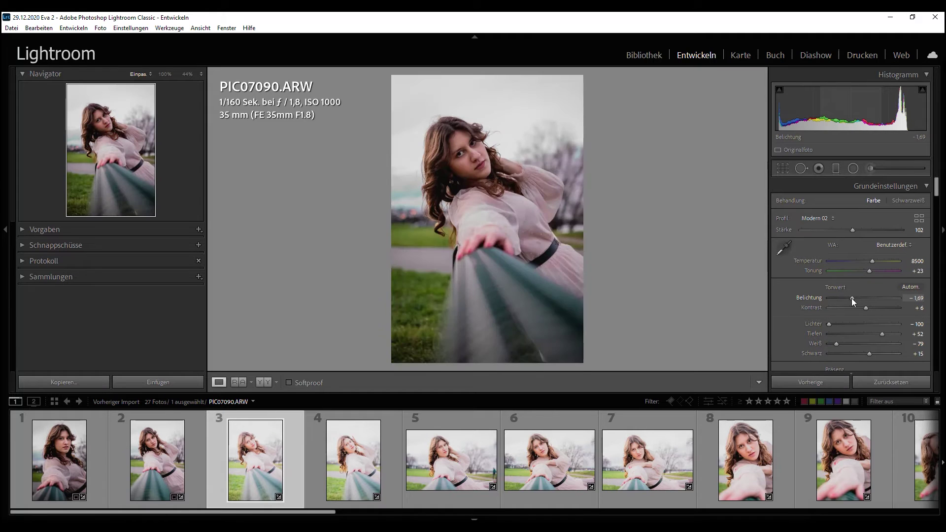
{"action": "left_click_drag", "start_coordinate": [851, 298], "coordinate": [853, 300]}
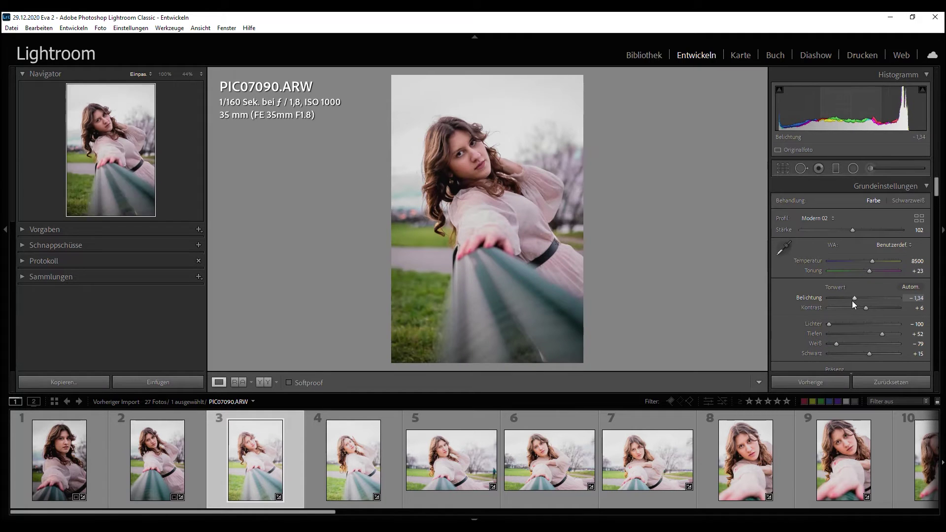
{"action": "key", "text": "Right"}
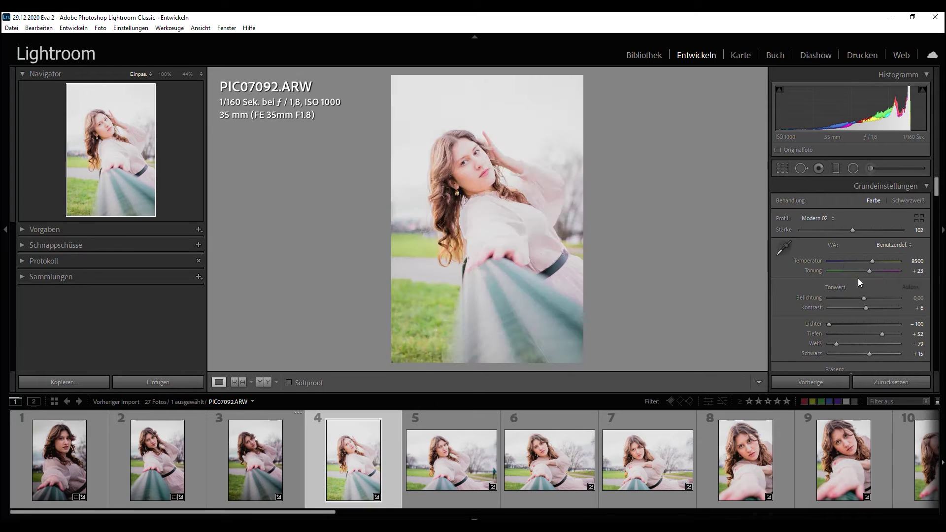
{"action": "left_click_drag", "start_coordinate": [863, 298], "coordinate": [854, 297]}
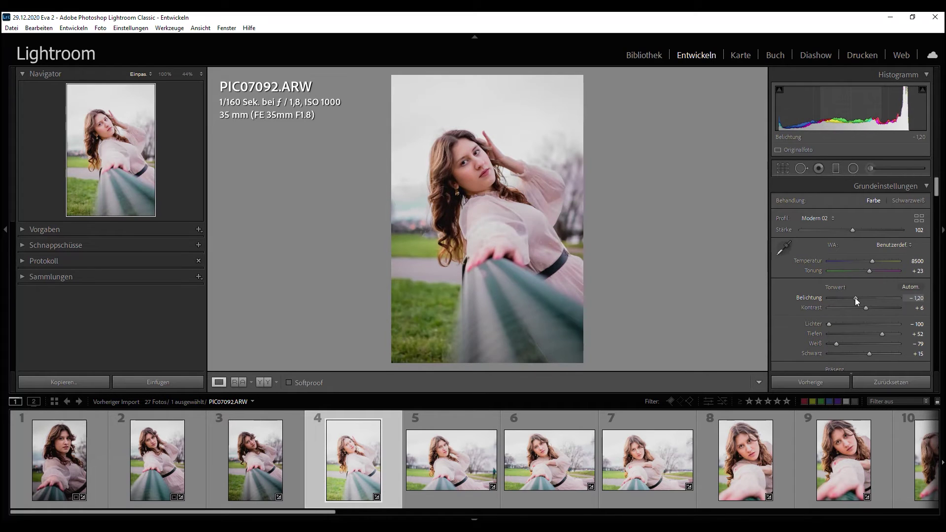
Remove photo 5, PIC07093, from the Lightroom catalog.
{"action": "left_click", "coordinate": [431, 456]}
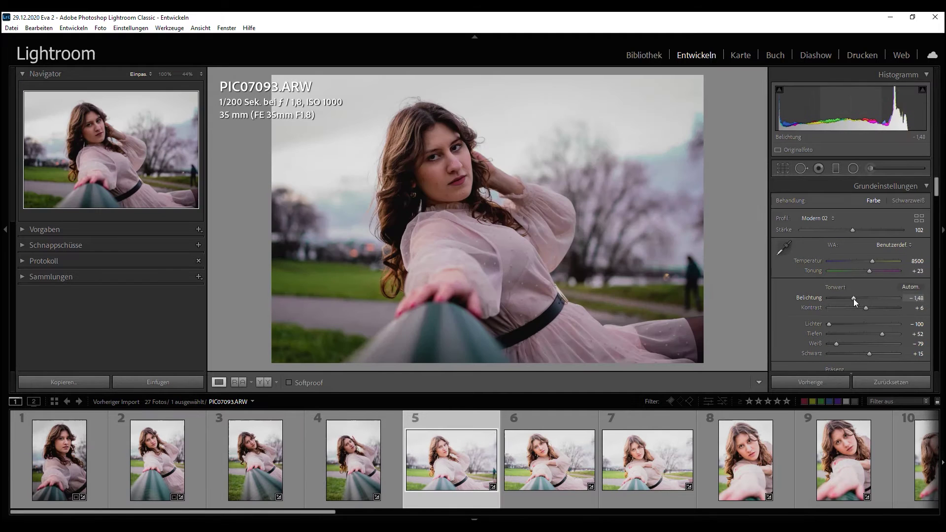
{"action": "left_click_drag", "start_coordinate": [853, 299], "coordinate": [859, 298]}
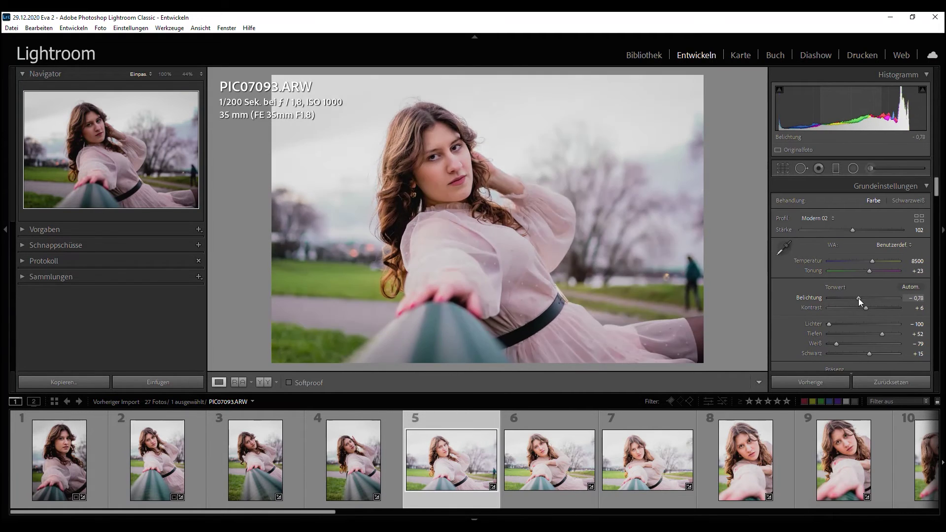
{"action": "right_click", "coordinate": [442, 451]}
{"action": "left_click", "coordinate": [477, 432]}
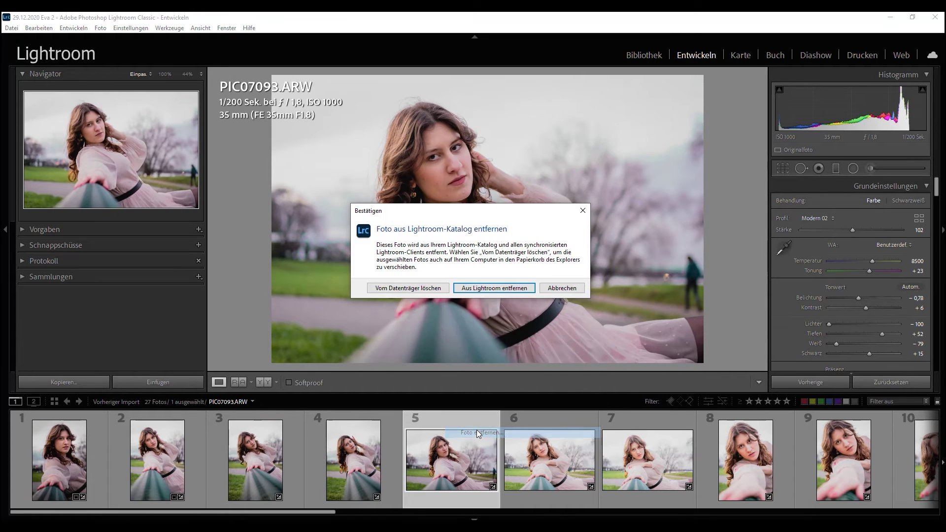
{"action": "key", "text": "Return"}
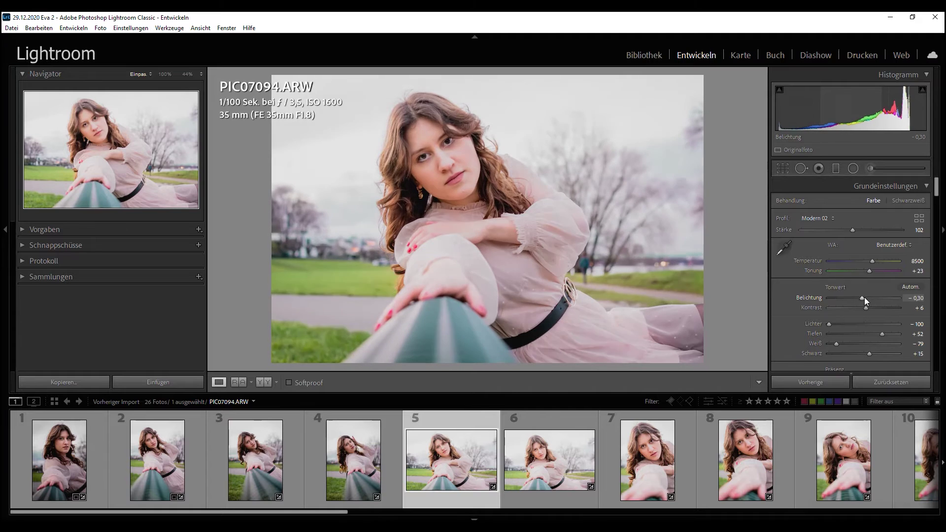
Review PIC07094's Develop panels at −0,63 exposure.
{"action": "scroll", "coordinate": [865, 298], "scroll_direction": "down", "scroll_amount": 3}
{"action": "scroll", "coordinate": [864, 297], "scroll_direction": "down", "scroll_amount": 3}
{"action": "scroll", "coordinate": [864, 297], "scroll_direction": "down", "scroll_amount": 3}
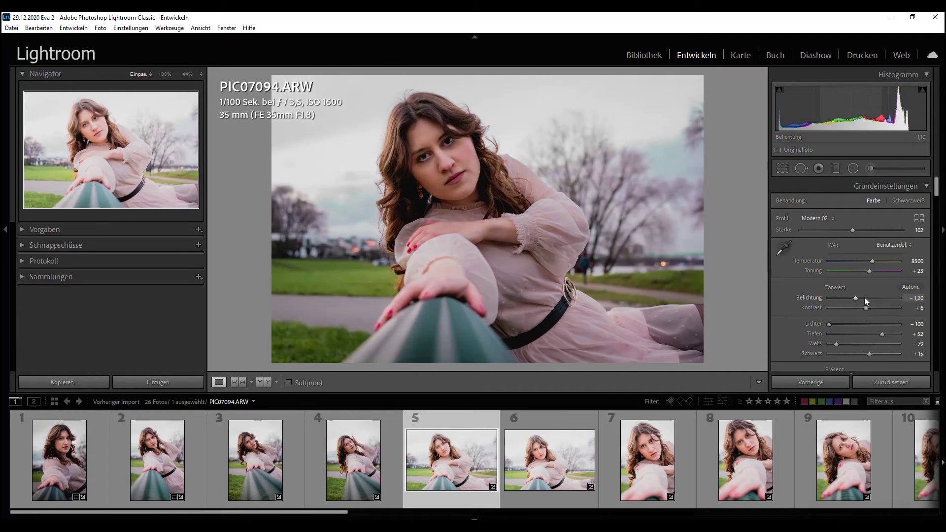
{"action": "scroll", "coordinate": [864, 297], "scroll_direction": "up", "scroll_amount": 5}
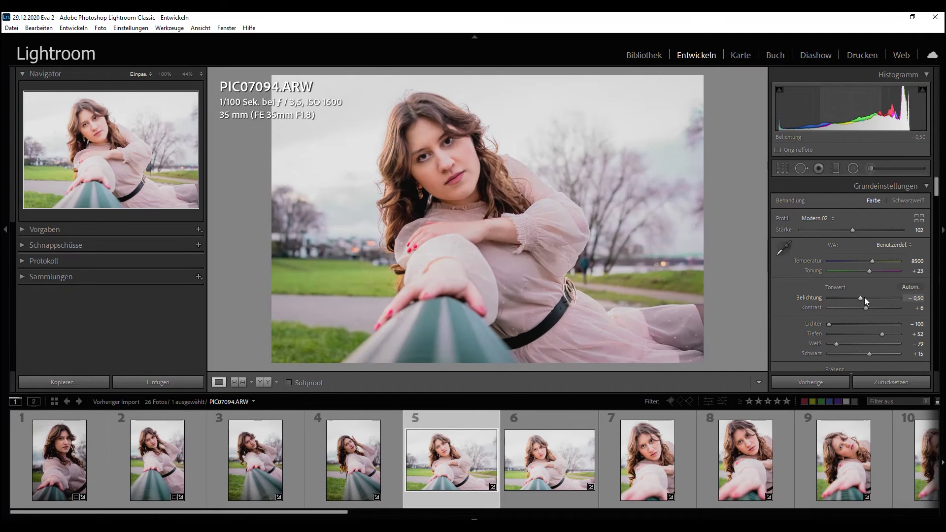
{"action": "scroll", "coordinate": [860, 298], "scroll_direction": "down", "scroll_amount": 3}
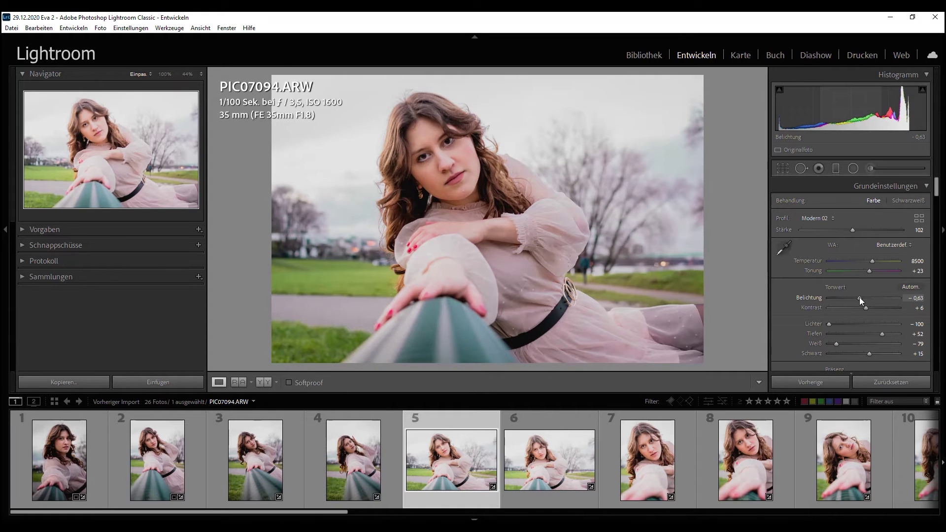
{"action": "left_click", "coordinate": [853, 169]}
Draw an ellipse around the woman's face and invert it with Umkehren.
{"action": "mouse_move", "coordinate": [447, 161]}
{"action": "left_mouse_down"}
{"action": "mouse_move", "coordinate": [510, 211]}
{"action": "mouse_move", "coordinate": [509, 226]}
{"action": "left_mouse_up"}
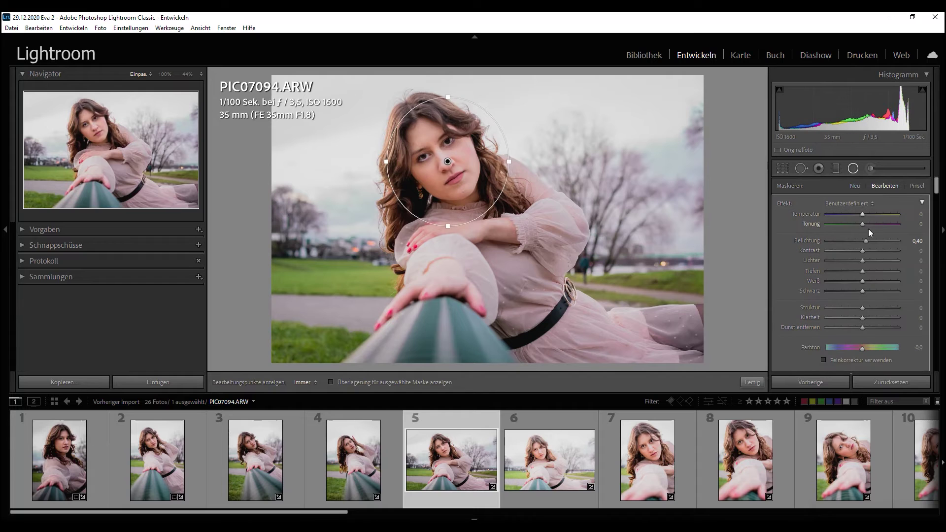
{"action": "scroll", "coordinate": [865, 242], "scroll_direction": "down", "scroll_amount": 5}
{"action": "scroll", "coordinate": [865, 241], "scroll_direction": "down", "scroll_amount": 4}
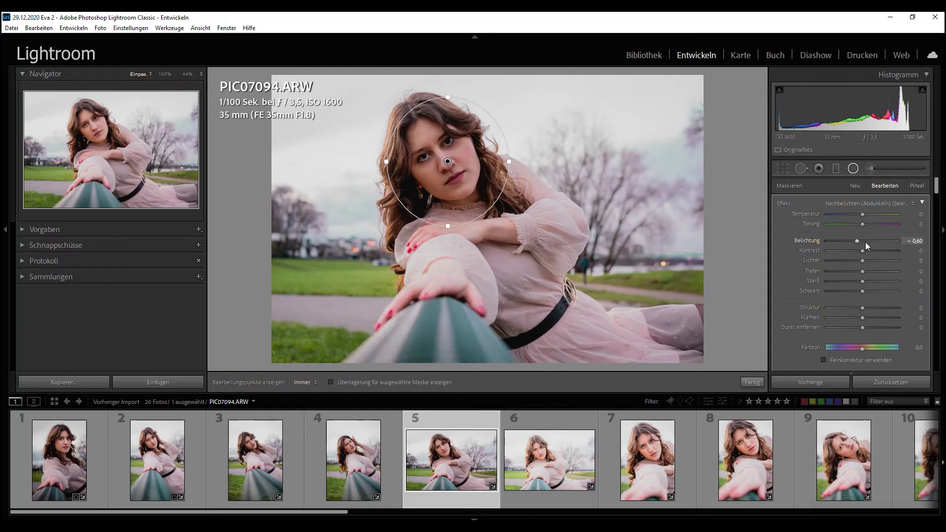
{"action": "scroll", "coordinate": [865, 241], "scroll_direction": "down", "scroll_amount": 3}
{"action": "scroll", "coordinate": [838, 261], "scroll_direction": "down", "scroll_amount": 3}
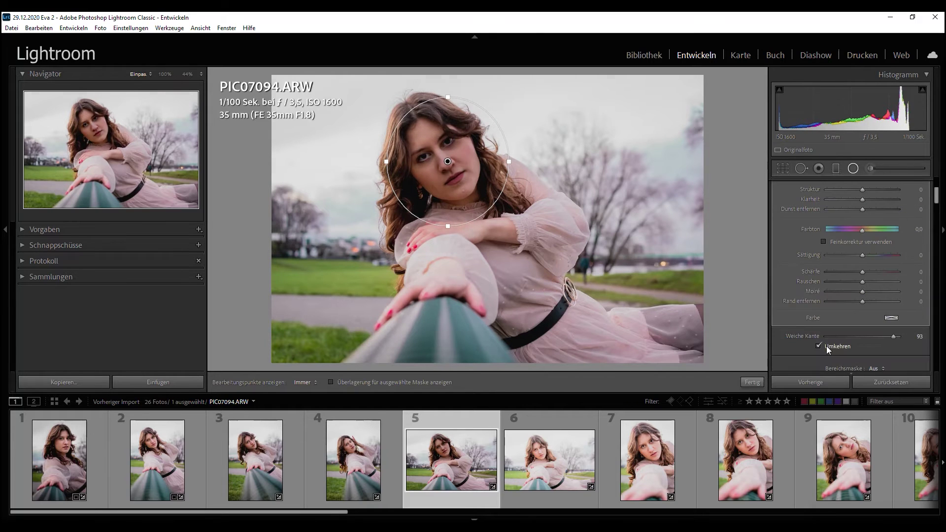
{"action": "left_click", "coordinate": [826, 346]}
{"action": "scroll", "coordinate": [819, 294], "scroll_direction": "up", "scroll_amount": 3}
{"action": "scroll", "coordinate": [856, 242], "scroll_direction": "up", "scroll_amount": 3}
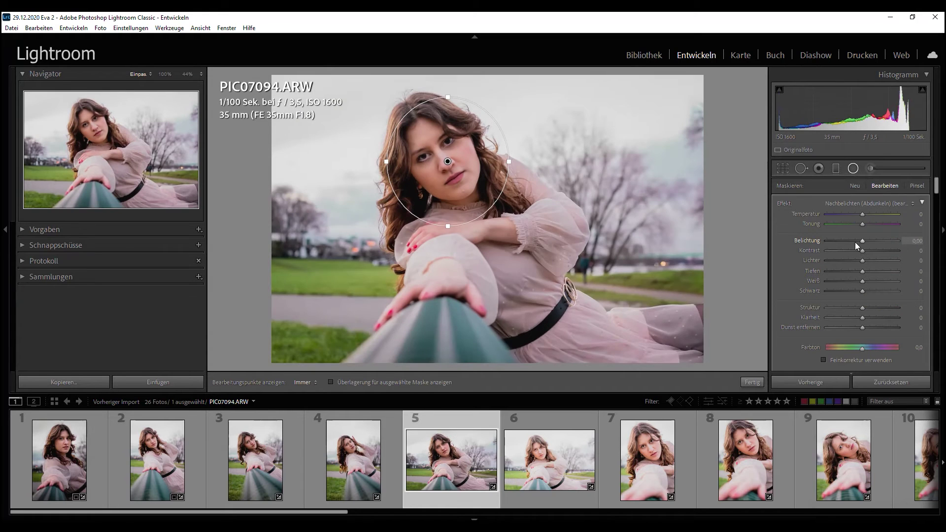
{"action": "scroll", "coordinate": [855, 242], "scroll_direction": "down", "scroll_amount": 1}
Tilt and enlarge the ellipse to fit the head, set Belichtung to −0,90, then open PIC07095.
{"action": "left_click_drag", "start_coordinate": [463, 94], "coordinate": [414, 98]}
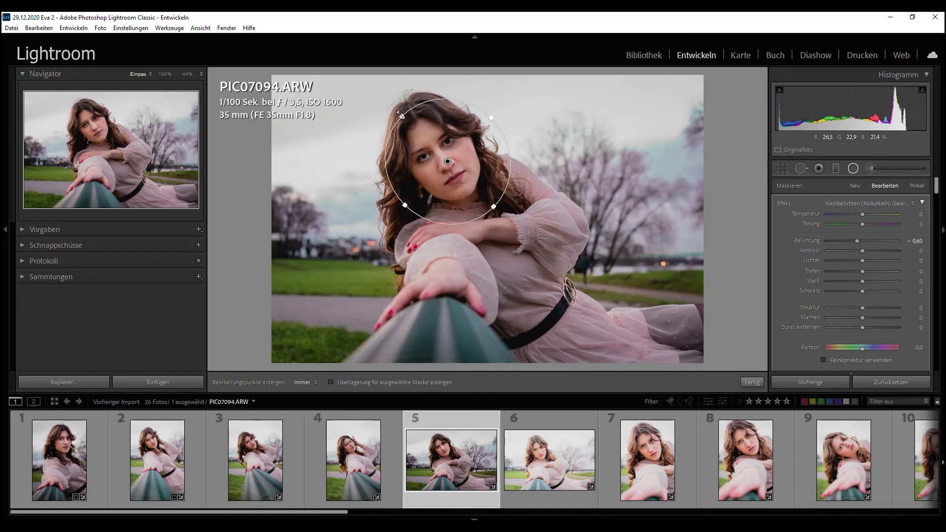
{"action": "left_click_drag", "start_coordinate": [401, 115], "coordinate": [393, 108]}
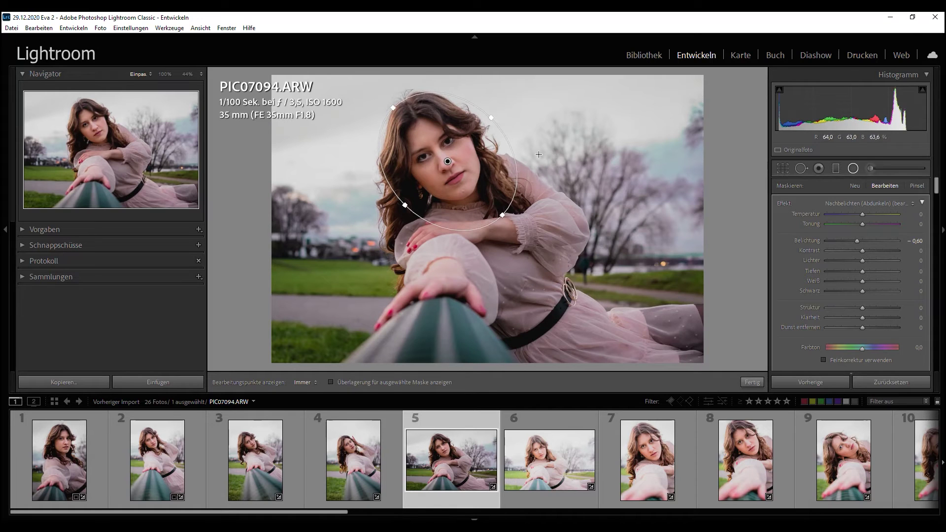
{"action": "left_click_drag", "start_coordinate": [516, 154], "coordinate": [513, 162]}
{"action": "left_click_drag", "start_coordinate": [452, 160], "coordinate": [446, 162]}
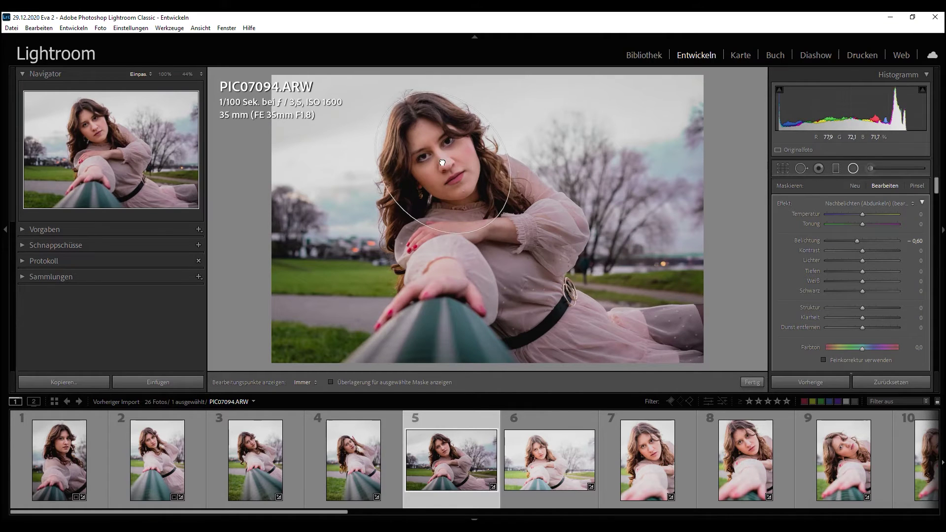
{"action": "left_click_drag", "start_coordinate": [858, 240], "coordinate": [855, 240]}
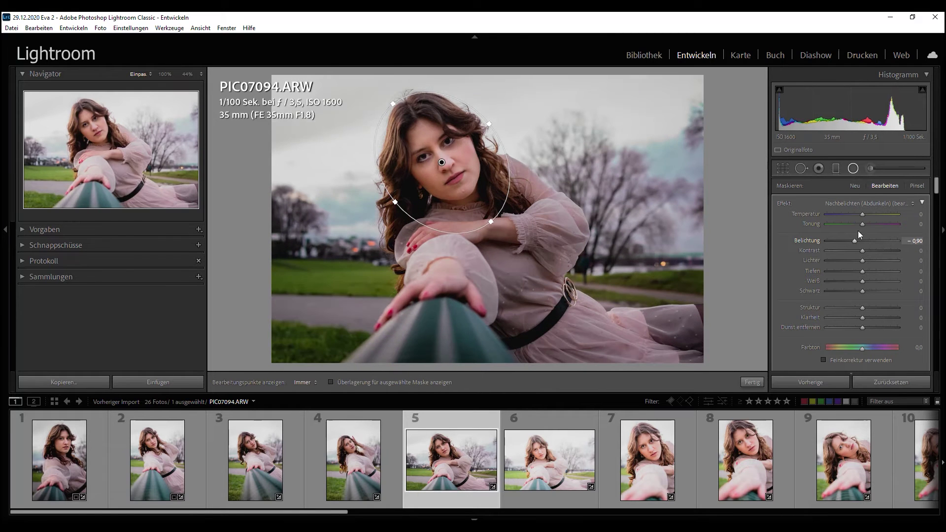
{"action": "left_click", "coordinate": [853, 169]}
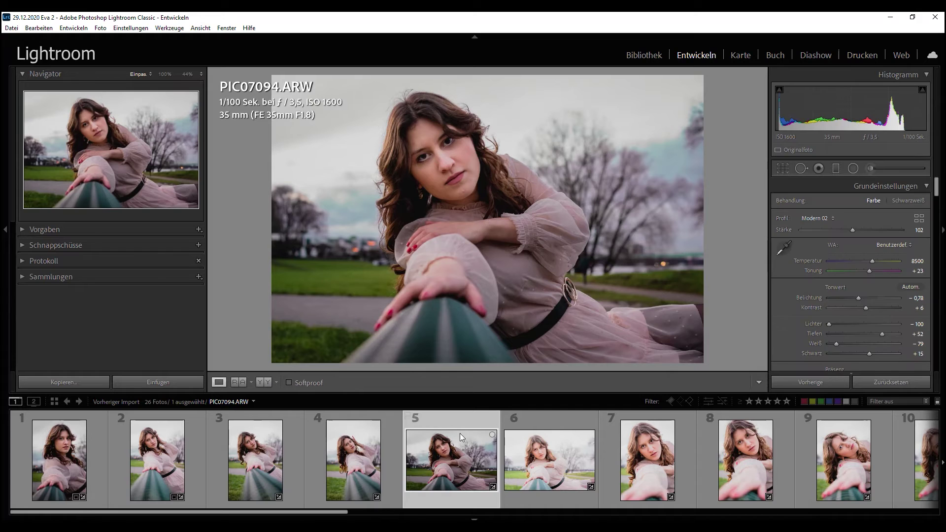
{"action": "scroll", "coordinate": [431, 468], "scroll_direction": "down", "scroll_amount": 2}
{"action": "left_click", "coordinate": [369, 469]}
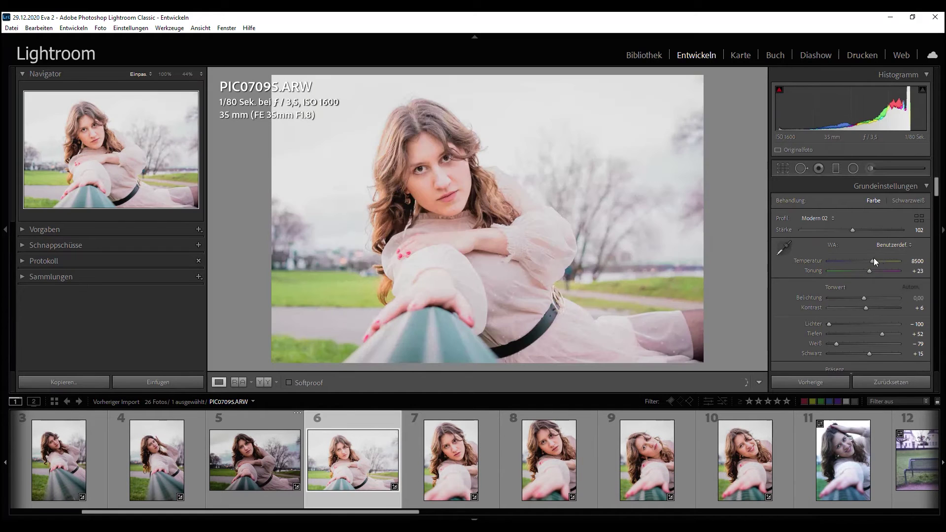
Darken PIC07095 to −1,30 and PIC07096 to −0,99 exposure, then zoom in on her eyes.
{"action": "scroll", "coordinate": [863, 298], "scroll_direction": "down", "scroll_amount": 5}
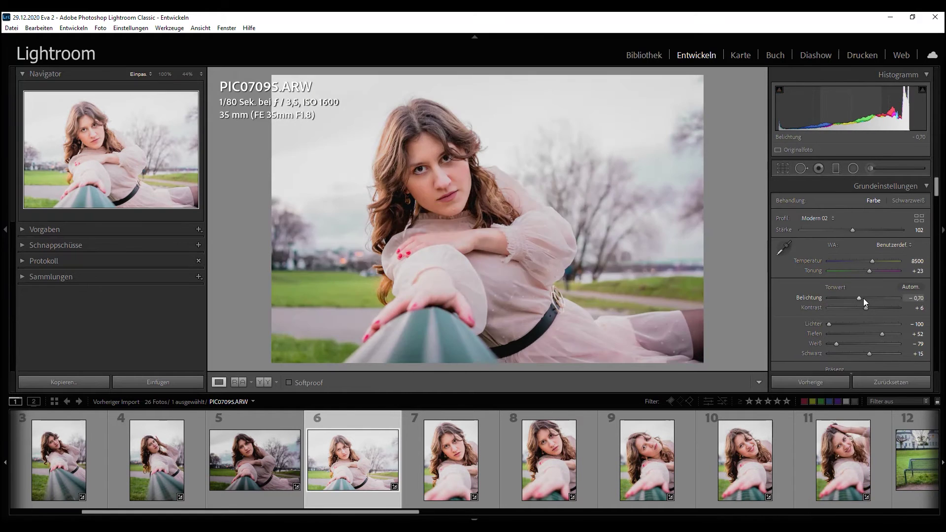
{"action": "scroll", "coordinate": [863, 297], "scroll_direction": "down", "scroll_amount": 2}
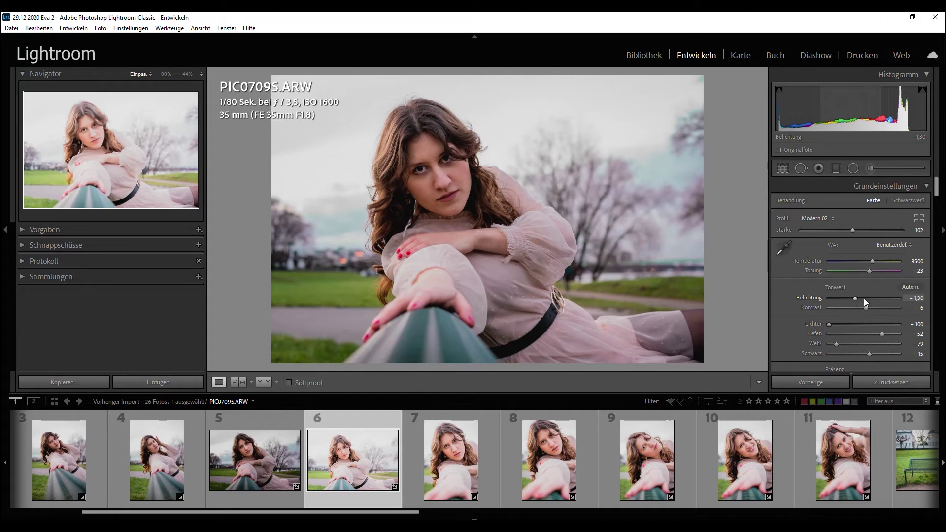
{"action": "key", "text": "Right"}
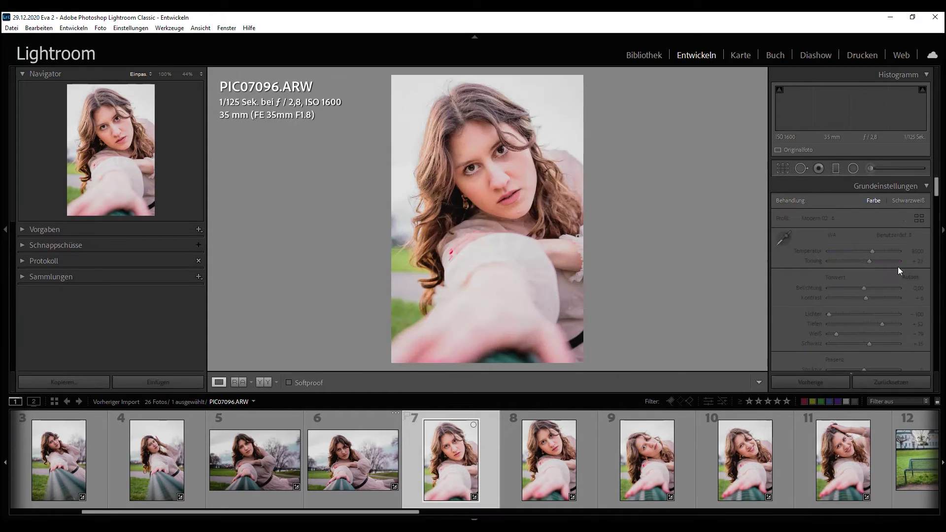
{"action": "left_click", "coordinate": [855, 299]}
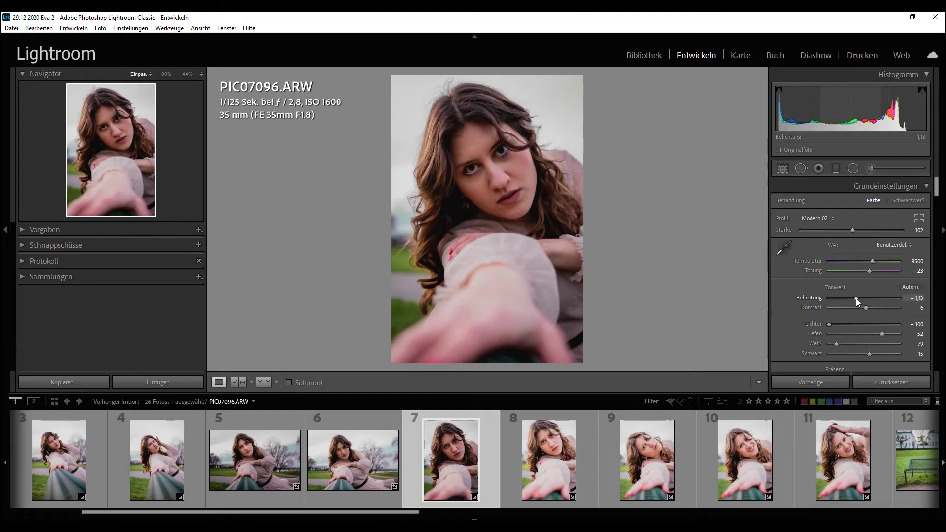
{"action": "left_click_drag", "start_coordinate": [856, 298], "coordinate": [857, 300]}
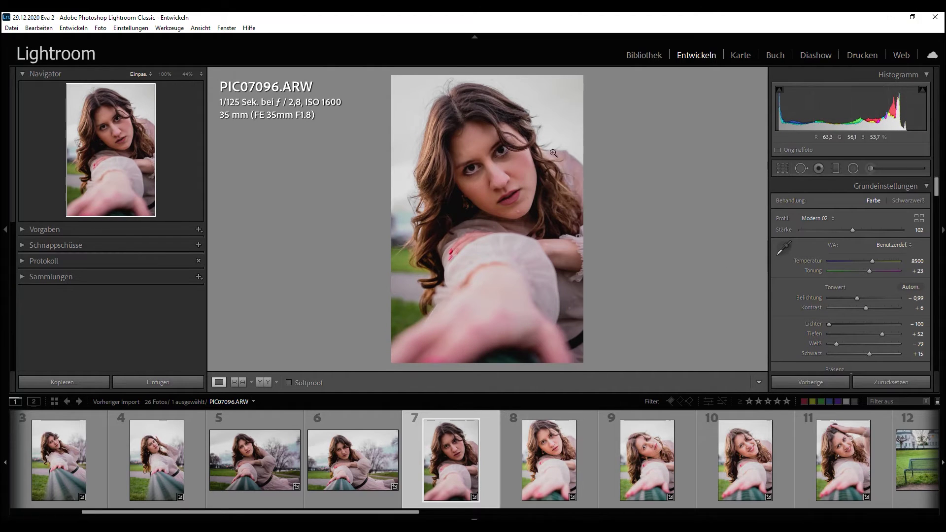
{"action": "left_click", "coordinate": [520, 129]}
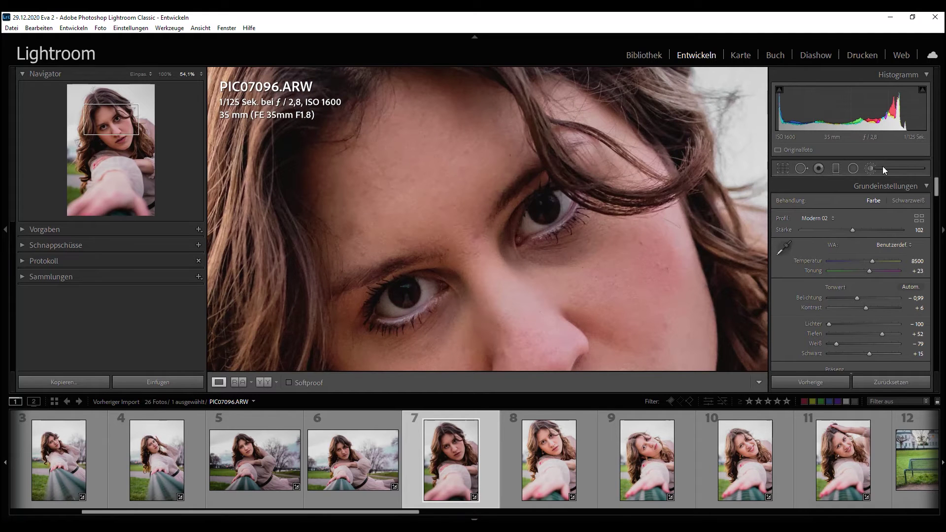
Paint an Adjustment Brush mask over both eyes and show it as a red overlay.
{"action": "left_click", "coordinate": [870, 169]}
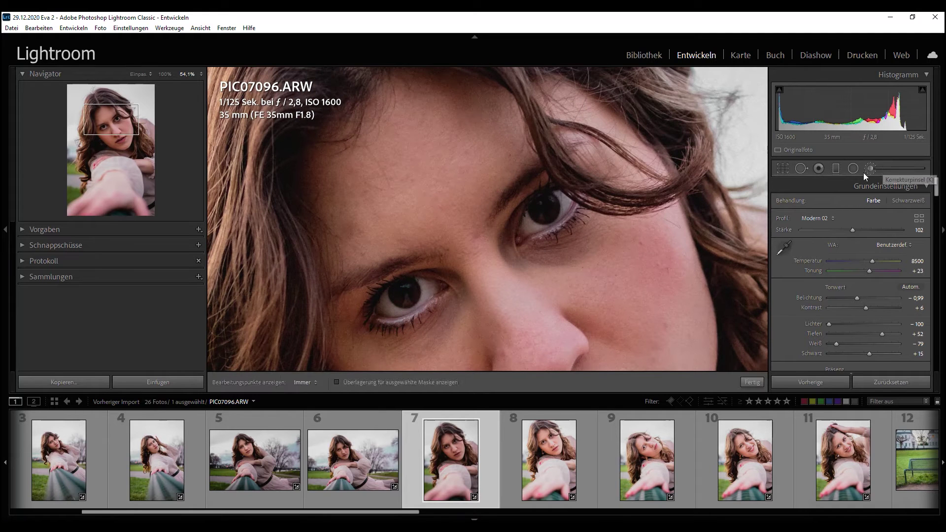
{"action": "left_click", "coordinate": [546, 213]}
{"action": "key", "text": "h"}
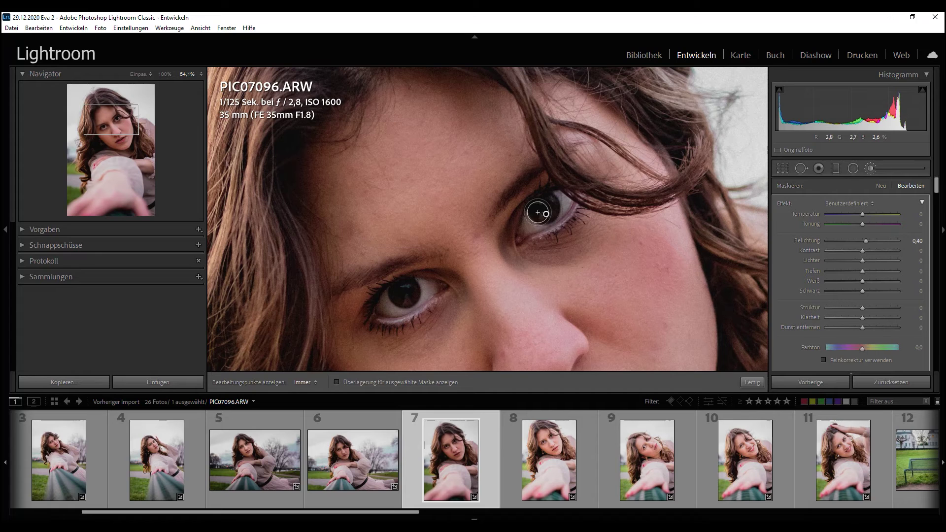
{"action": "left_click_drag", "start_coordinate": [548, 205], "coordinate": [547, 212]}
{"action": "key", "text": "h"}
{"action": "left_click_drag", "start_coordinate": [413, 291], "coordinate": [404, 290]}
{"action": "key", "text": "h"}
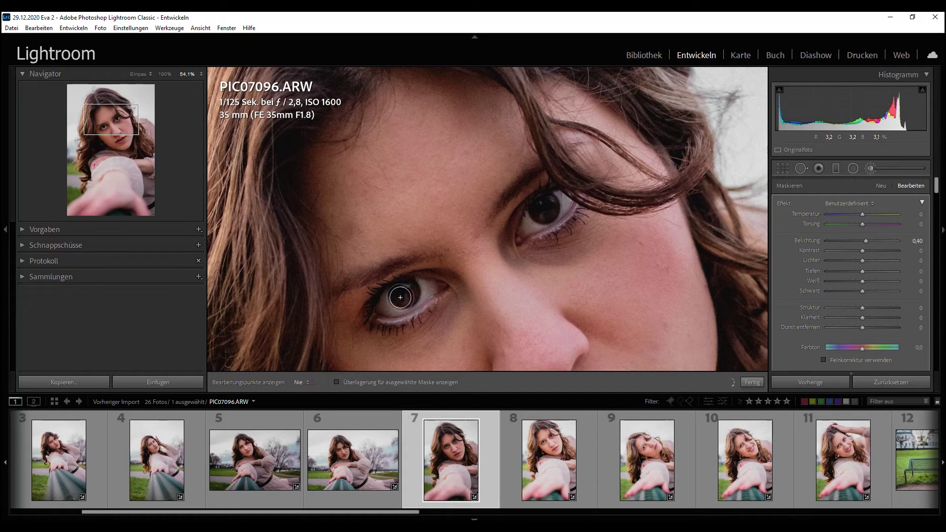
{"action": "key", "text": "h"}
{"action": "key", "text": "o"}
{"action": "key", "text": "o"}
Set the eye mask to exposure 1,00, highlights 47, shadows 30, whites −32, then fit to screen.
{"action": "double_click", "coordinate": [863, 240]}
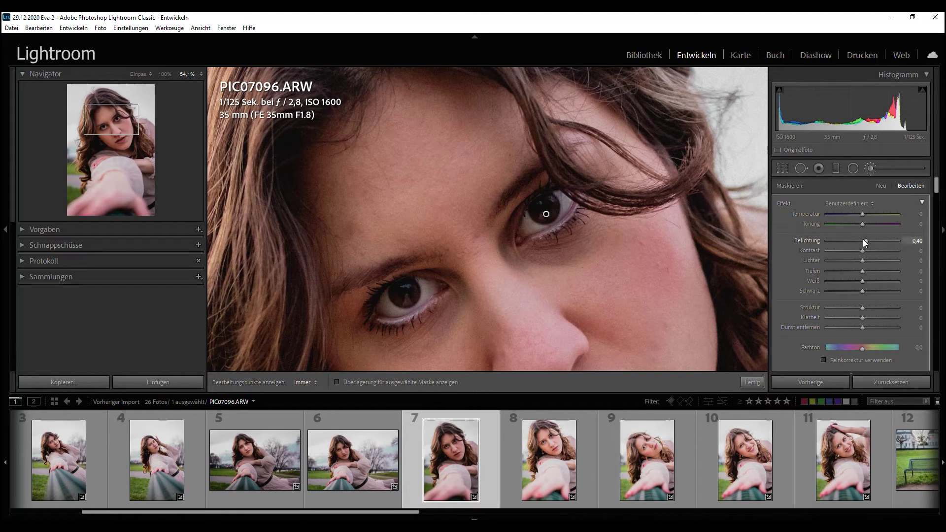
{"action": "scroll", "coordinate": [864, 241], "scroll_direction": "up", "scroll_amount": 8}
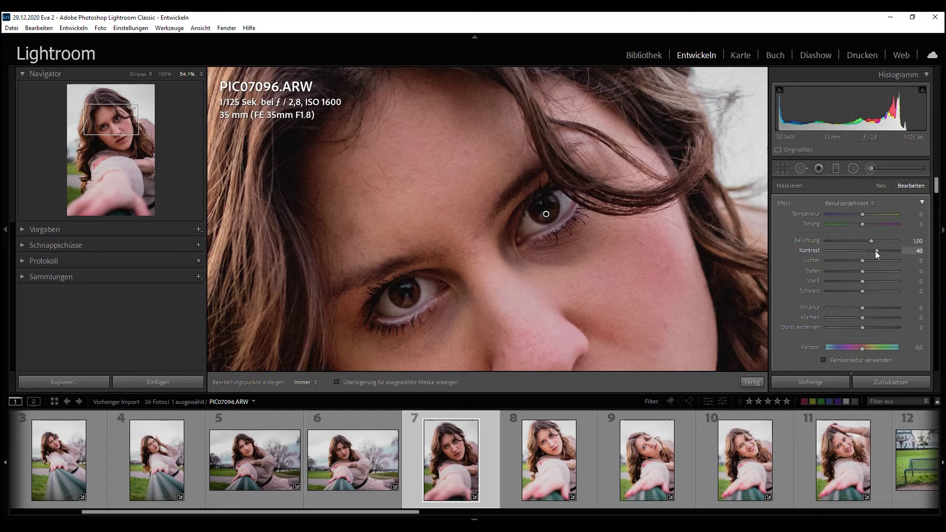
{"action": "mouse_move", "coordinate": [875, 251]}
{"action": "left_mouse_down"}
{"action": "mouse_move", "coordinate": [846, 262]}
{"action": "mouse_move", "coordinate": [879, 261]}
{"action": "mouse_move", "coordinate": [862, 270]}
{"action": "left_mouse_up"}
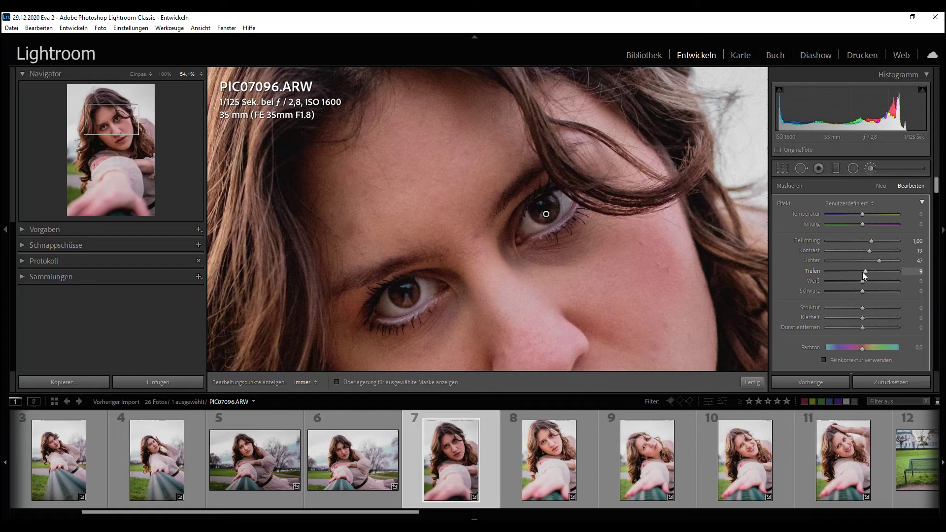
{"action": "mouse_move", "coordinate": [863, 280]}
{"action": "left_mouse_down"}
{"action": "mouse_move", "coordinate": [851, 285]}
{"action": "mouse_move", "coordinate": [877, 291]}
{"action": "mouse_move", "coordinate": [867, 291]}
{"action": "left_mouse_up"}
{"action": "left_click", "coordinate": [123, 127]}
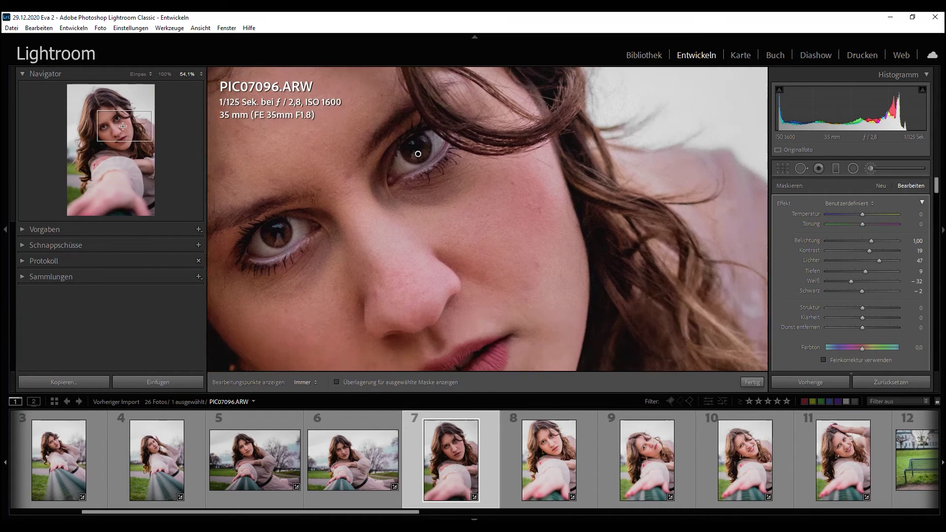
{"action": "key", "text": "z"}
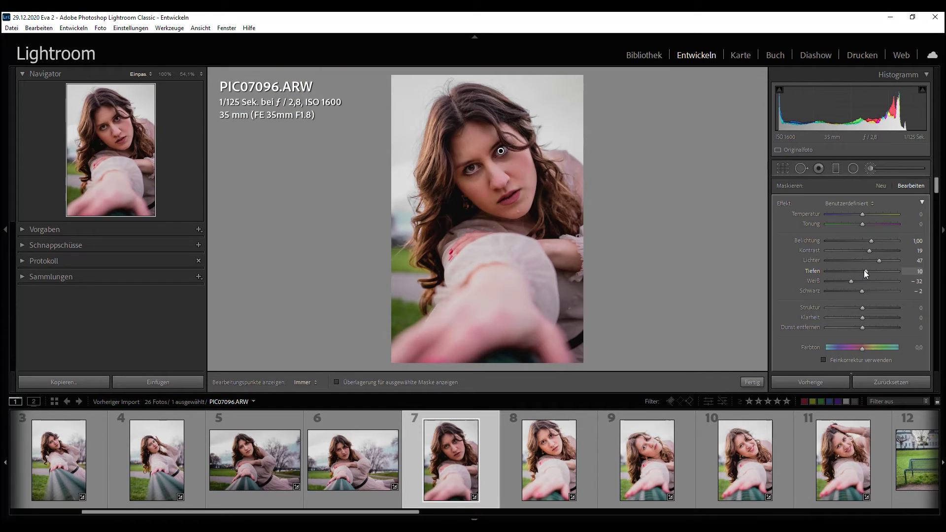
Set the eye mask shadows to 11 and extend the mask over both irises.
{"action": "left_click_drag", "start_coordinate": [866, 271], "coordinate": [865, 272]}
{"action": "left_click", "coordinate": [113, 126]}
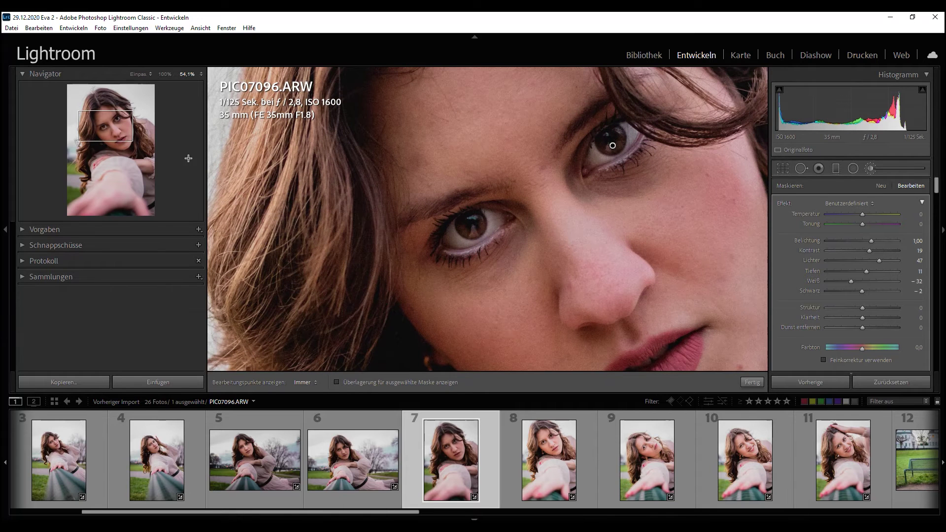
{"action": "scroll", "coordinate": [485, 248], "scroll_direction": "down", "scroll_amount": 3}
{"action": "mouse_move", "coordinate": [482, 249]}
{"action": "left_mouse_down"}
{"action": "mouse_move", "coordinate": [468, 258]}
{"action": "mouse_move", "coordinate": [479, 256]}
{"action": "left_mouse_up"}
{"action": "key", "text": "h"}
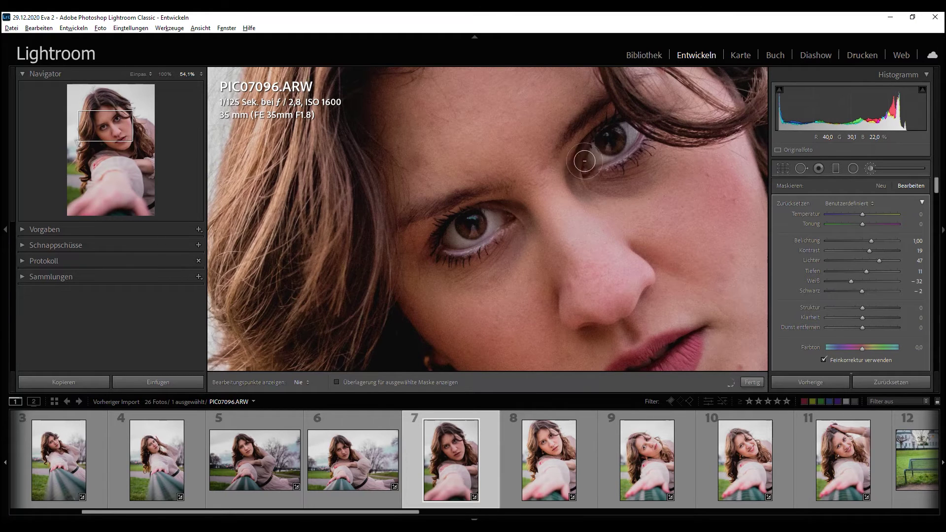
{"action": "key", "text": "h"}
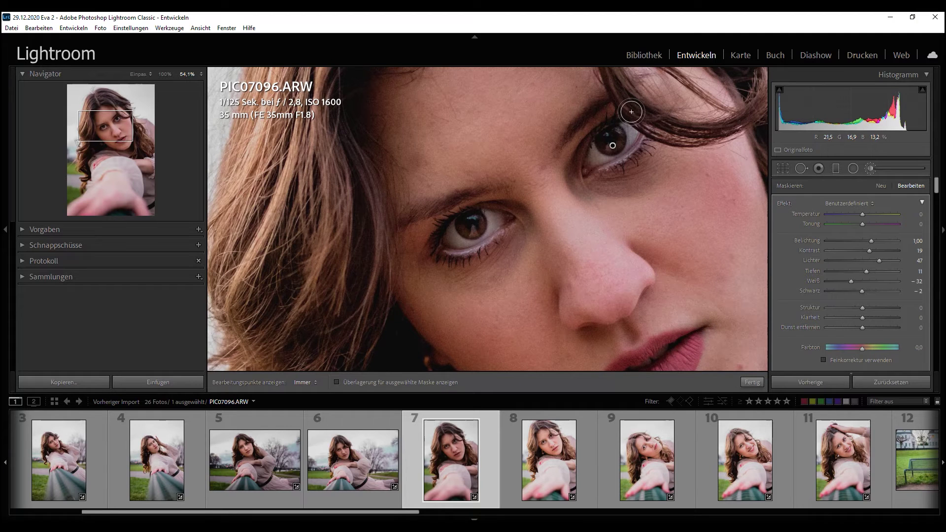
{"action": "key", "text": "o"}
{"action": "key", "text": "o"}
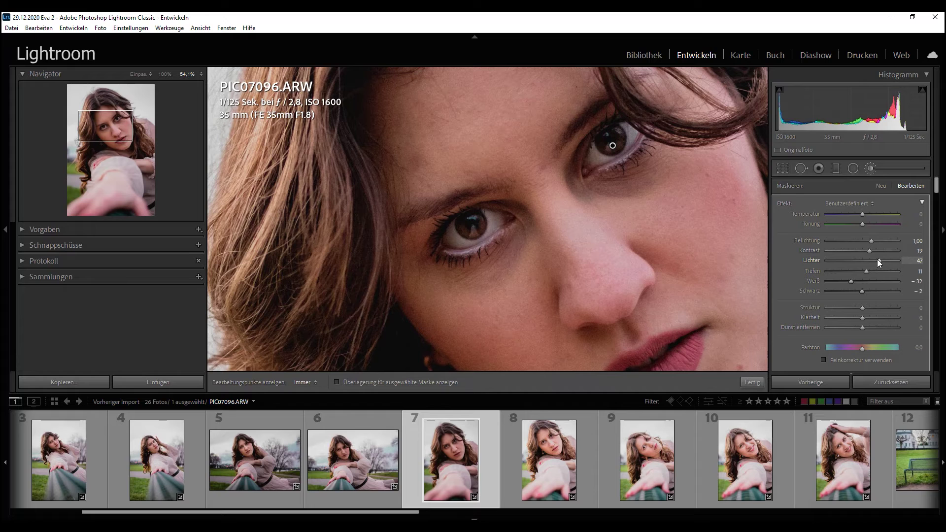
Raise the eye mask to exposure 1,10 and highlights 71, then finish the mask.
{"action": "left_click_drag", "start_coordinate": [877, 260], "coordinate": [879, 260]}
{"action": "left_click_drag", "start_coordinate": [871, 241], "coordinate": [872, 241]}
{"action": "left_click", "coordinate": [118, 126]}
{"action": "key", "text": "z"}
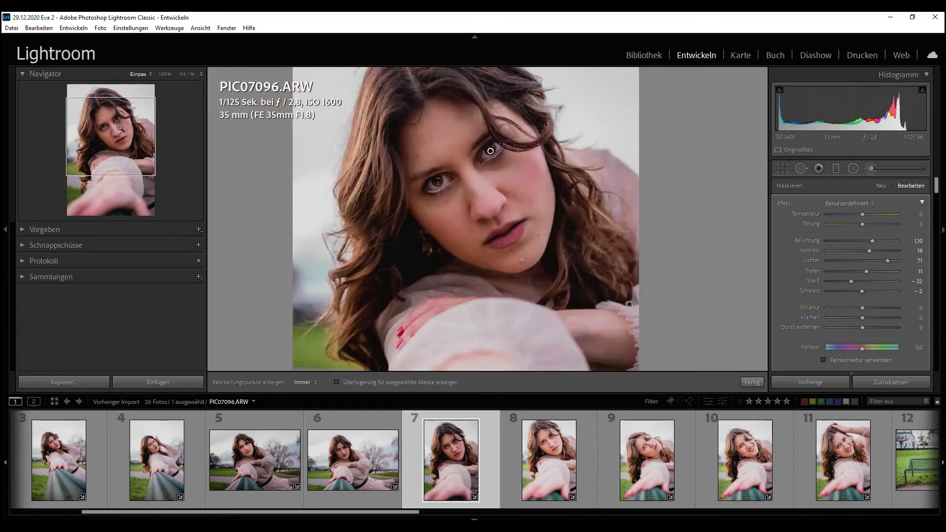
{"action": "left_click", "coordinate": [871, 169]}
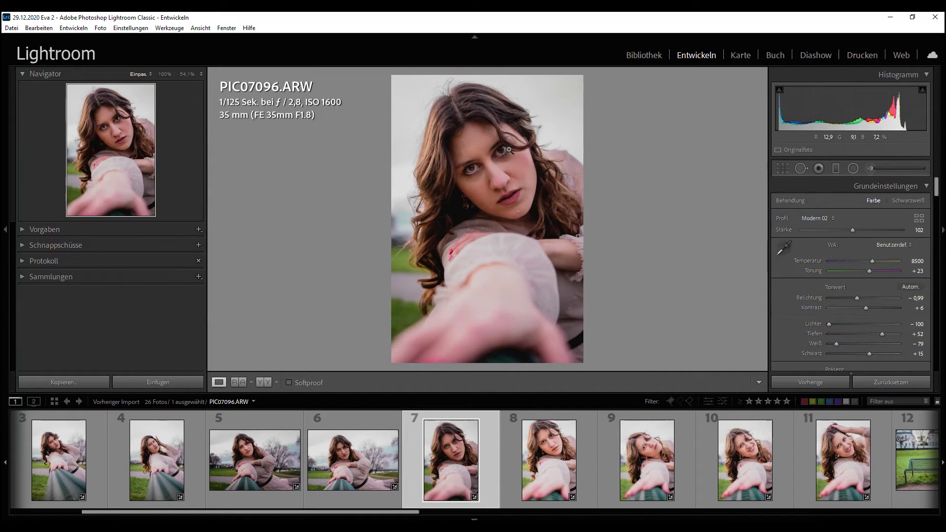
Heal a blemish near her chin with Spot Removal, then open PIC07097.
{"action": "left_click", "coordinate": [440, 229]}
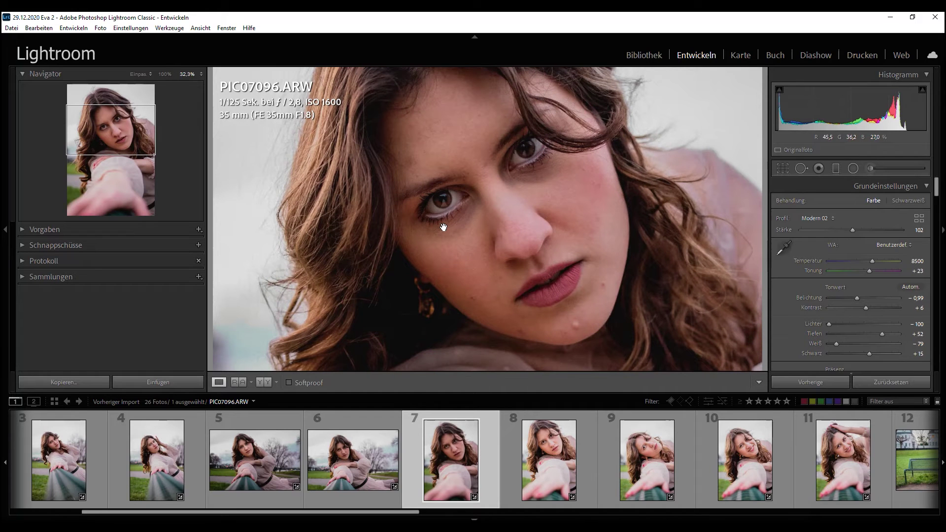
{"action": "left_click", "coordinate": [801, 169]}
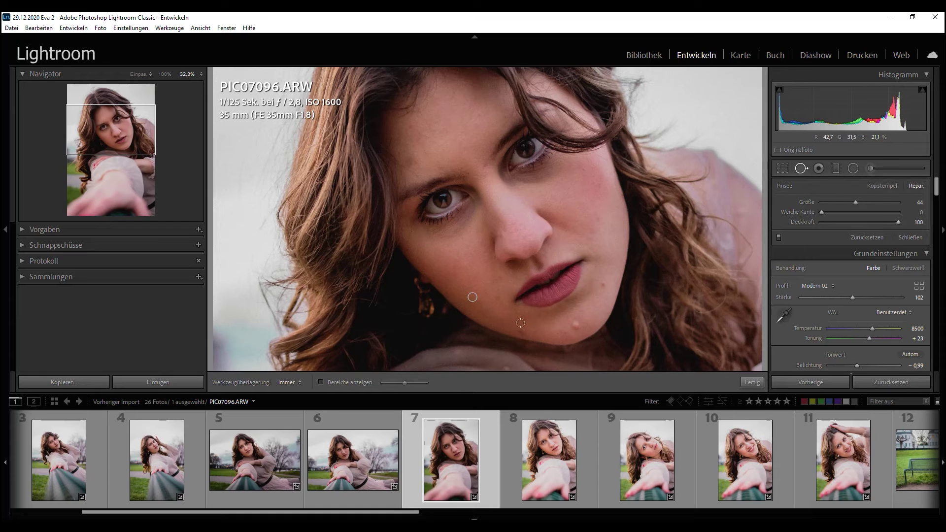
{"action": "left_click_drag", "start_coordinate": [519, 332], "coordinate": [526, 335]}
{"action": "left_click", "coordinate": [803, 169]}
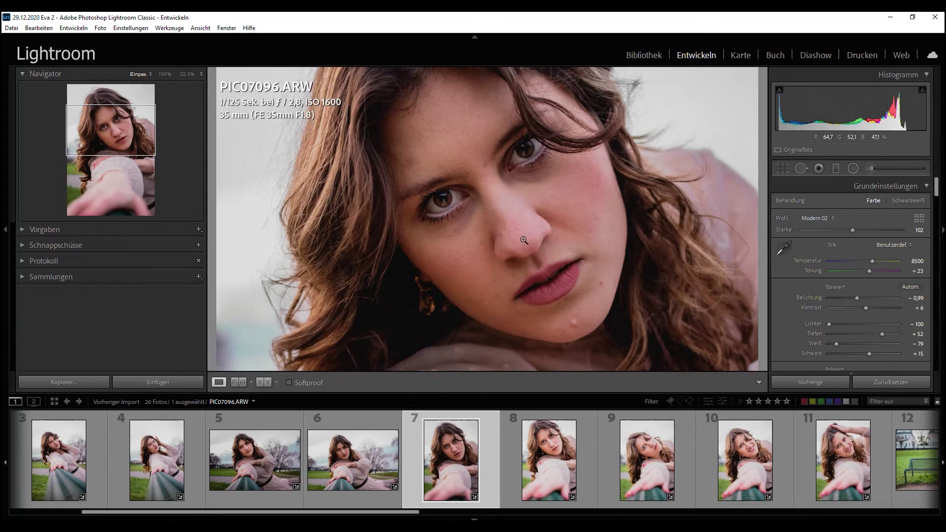
{"action": "left_click", "coordinate": [524, 241]}
{"action": "left_click", "coordinate": [503, 427]}
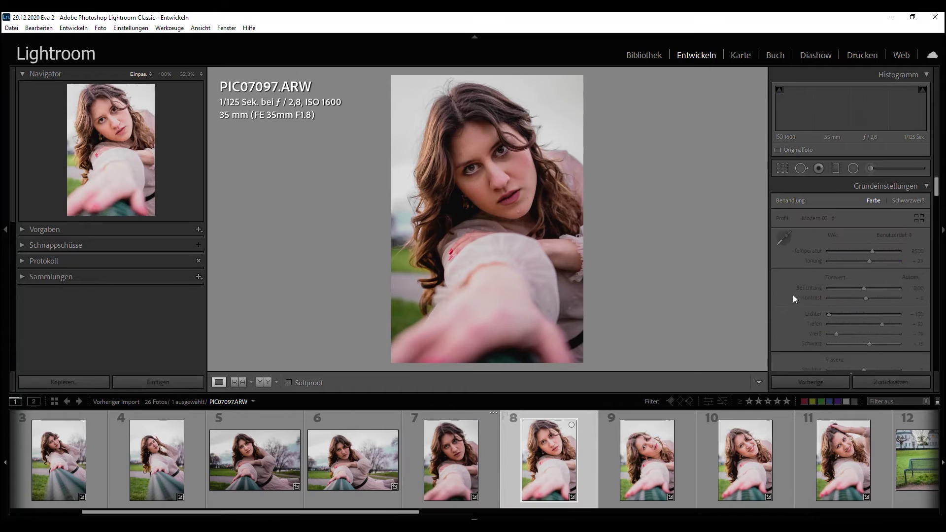
Lower PIC07097's exposure to −0,70 and draw a radial ellipse over her face.
{"action": "scroll", "coordinate": [864, 298], "scroll_direction": "down", "scroll_amount": 6}
{"action": "scroll", "coordinate": [864, 298], "scroll_direction": "down", "scroll_amount": 1}
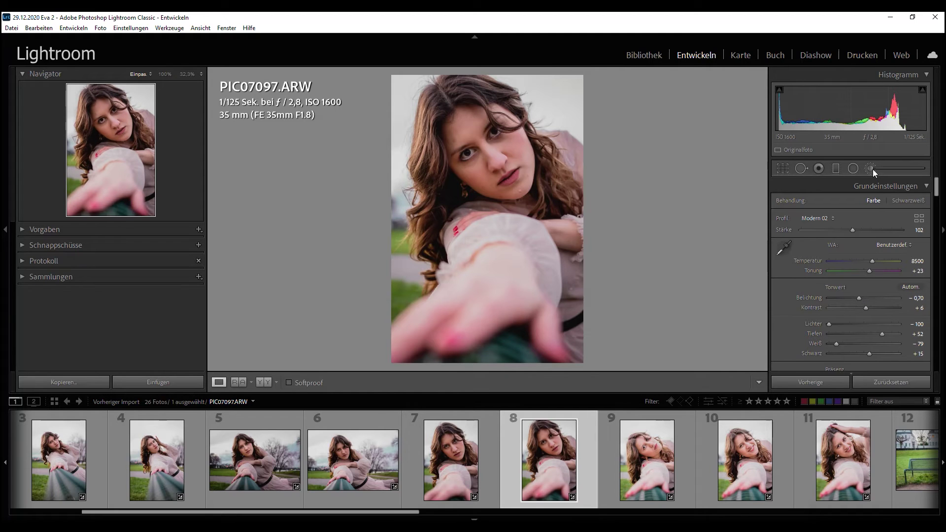
{"action": "left_click", "coordinate": [852, 170]}
{"action": "left_click_drag", "start_coordinate": [488, 149], "coordinate": [543, 206]}
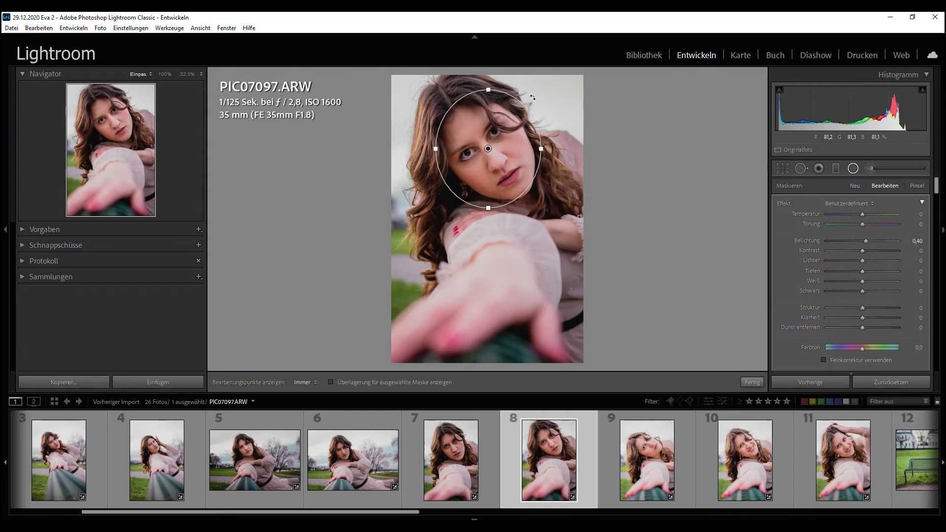
Invert the face radial filter and apply the Burn preset to darken the surroundings.
{"action": "left_click_drag", "start_coordinate": [866, 240], "coordinate": [851, 241]}
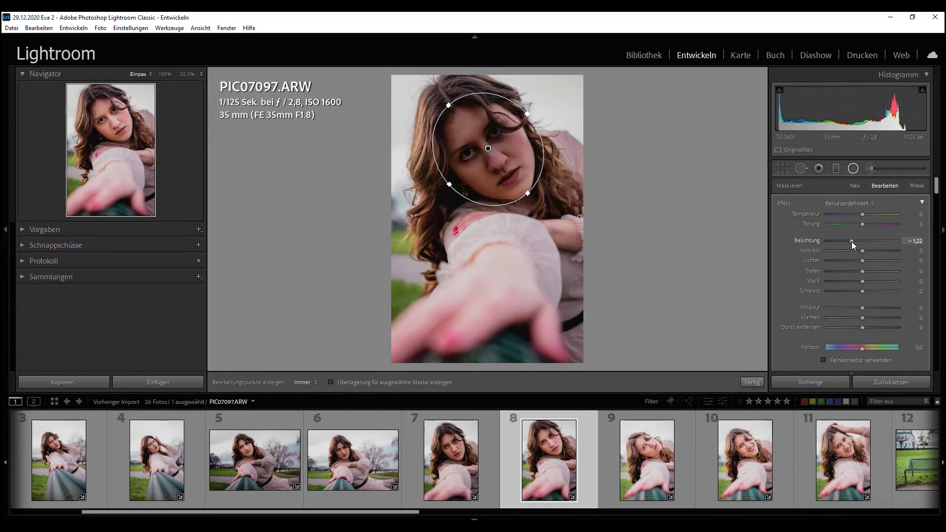
{"action": "scroll", "coordinate": [820, 316], "scroll_direction": "down", "scroll_amount": 5}
{"action": "left_click", "coordinate": [801, 276]}
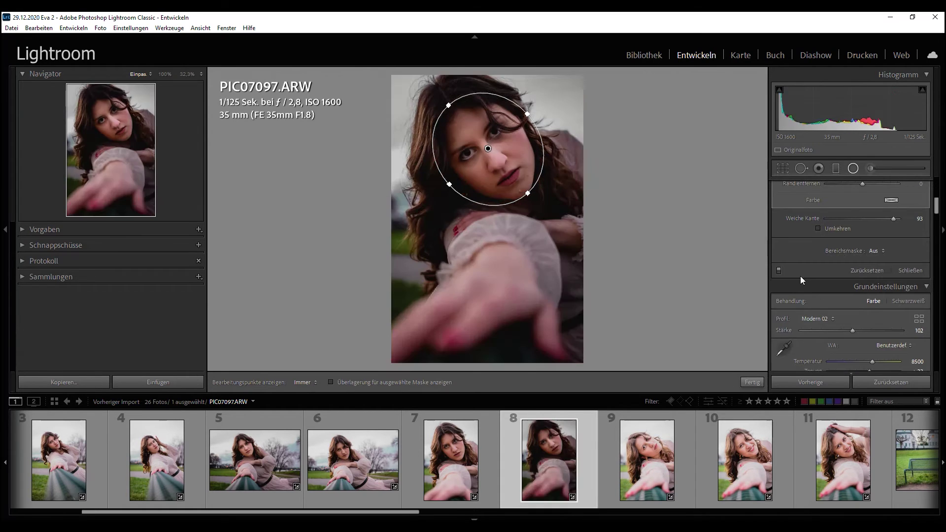
{"action": "scroll", "coordinate": [808, 266], "scroll_direction": "up", "scroll_amount": 5}
{"action": "left_click", "coordinate": [854, 244]}
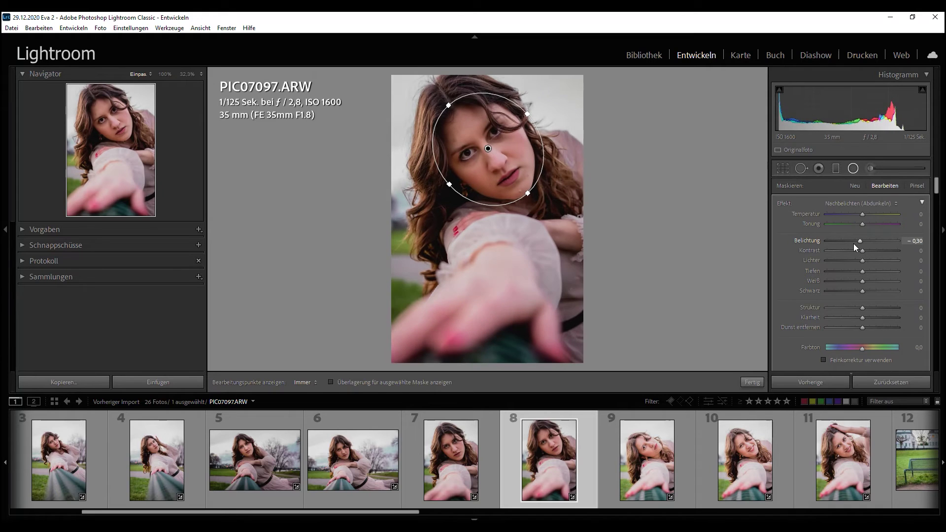
Enlarge and shift the ellipse, darken it to −0,90, and set global exposure to −0,40.
{"action": "left_click_drag", "start_coordinate": [448, 106], "coordinate": [440, 92]}
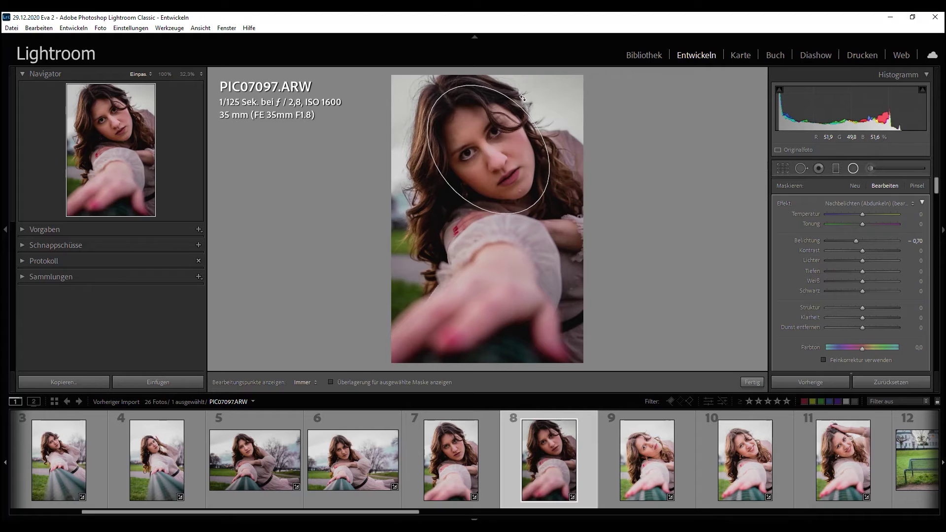
{"action": "left_click_drag", "start_coordinate": [488, 149], "coordinate": [490, 147]}
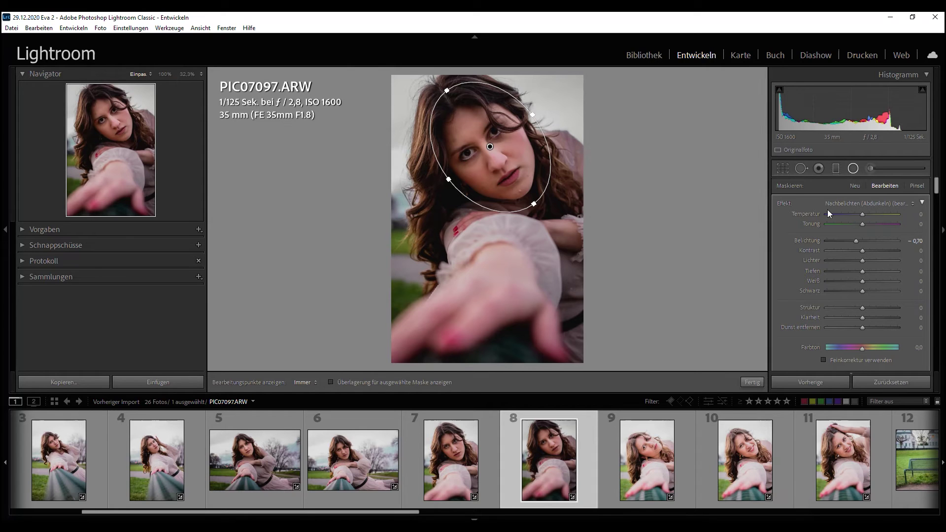
{"action": "left_click_drag", "start_coordinate": [857, 240], "coordinate": [856, 240]}
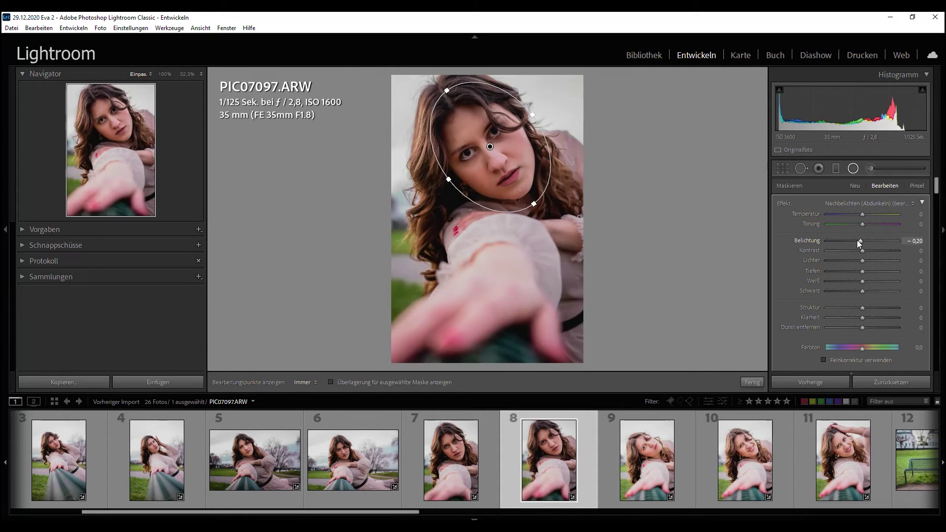
{"action": "left_click_drag", "start_coordinate": [857, 241], "coordinate": [856, 241]}
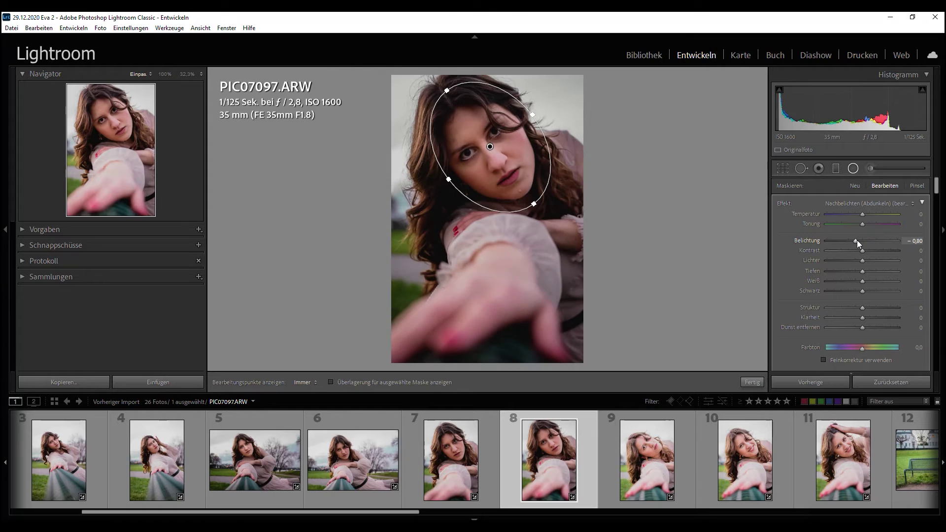
{"action": "left_click", "coordinate": [853, 169]}
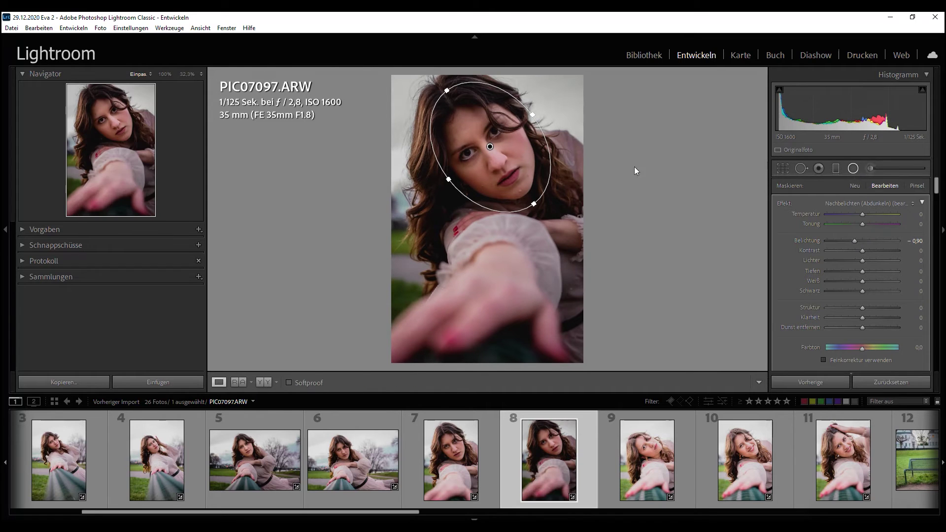
{"action": "left_click_drag", "start_coordinate": [859, 298], "coordinate": [862, 301]}
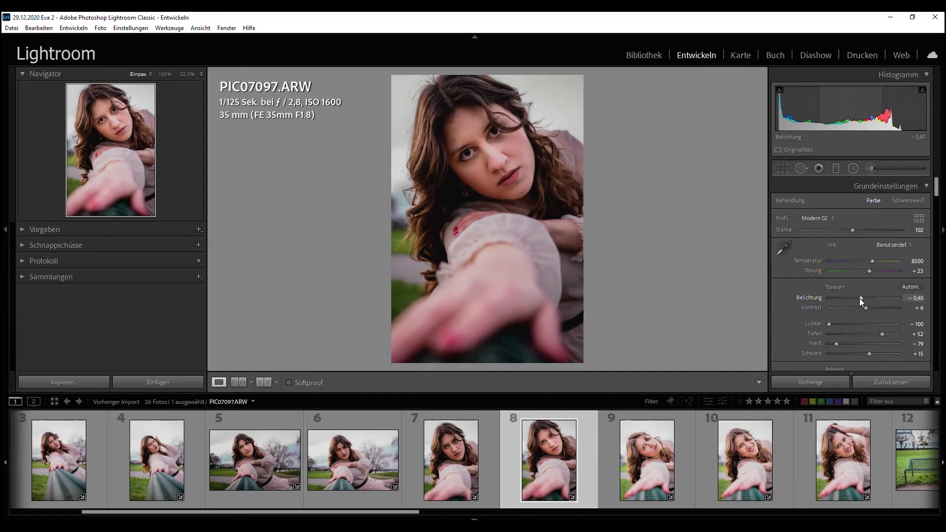
Open PIC07098, lower its exposure to −0,63, and darken the top with a graduated filter.
{"action": "left_click", "coordinate": [622, 476]}
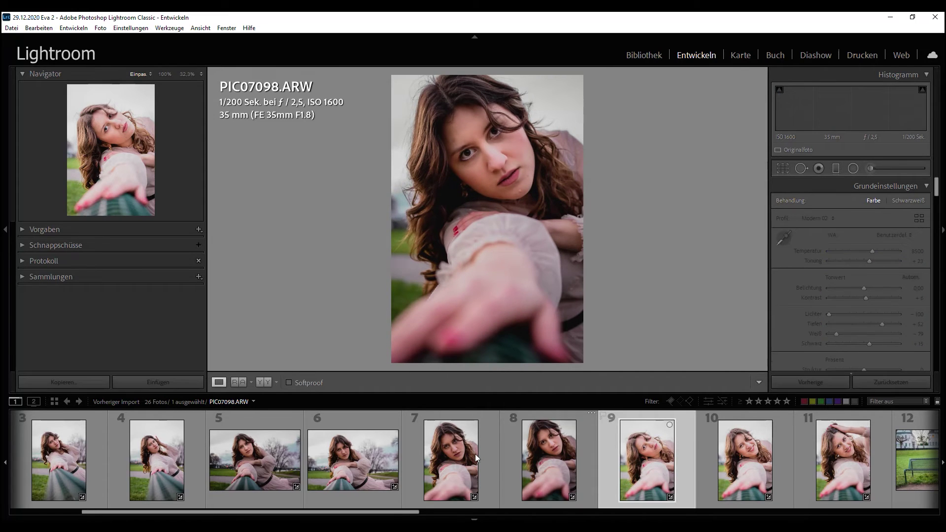
{"action": "left_click_drag", "start_coordinate": [864, 298], "coordinate": [860, 302]}
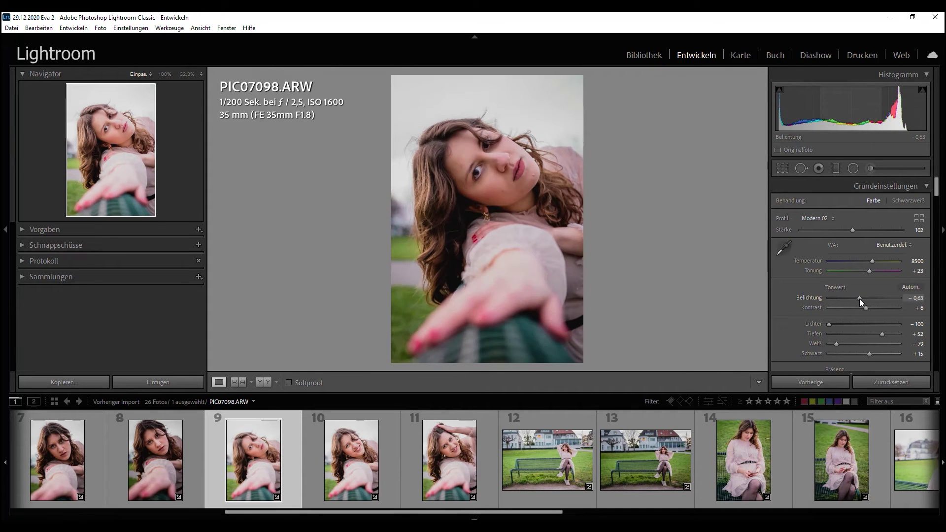
{"action": "left_click", "coordinate": [836, 169]}
{"action": "left_click_drag", "start_coordinate": [481, 74], "coordinate": [485, 143]}
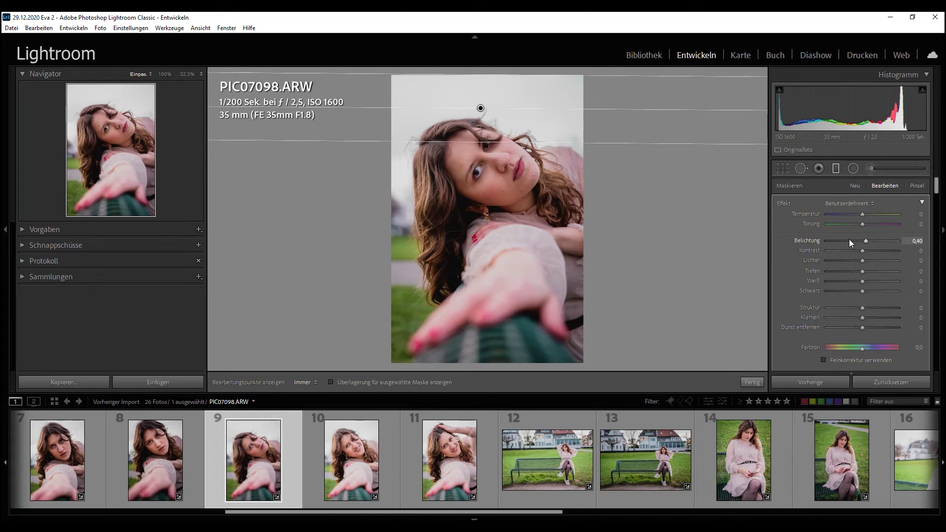
{"action": "left_click_drag", "start_coordinate": [850, 241], "coordinate": [853, 244]}
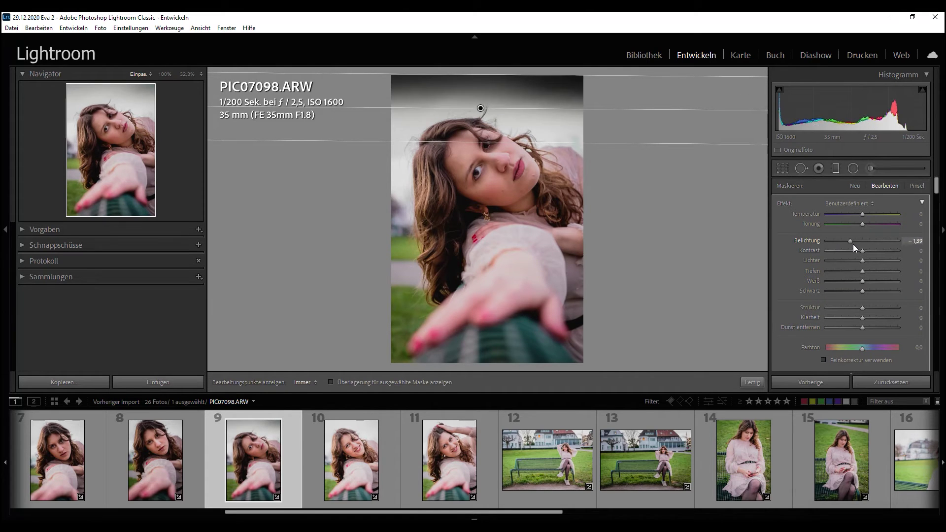
{"action": "left_click", "coordinate": [835, 168]}
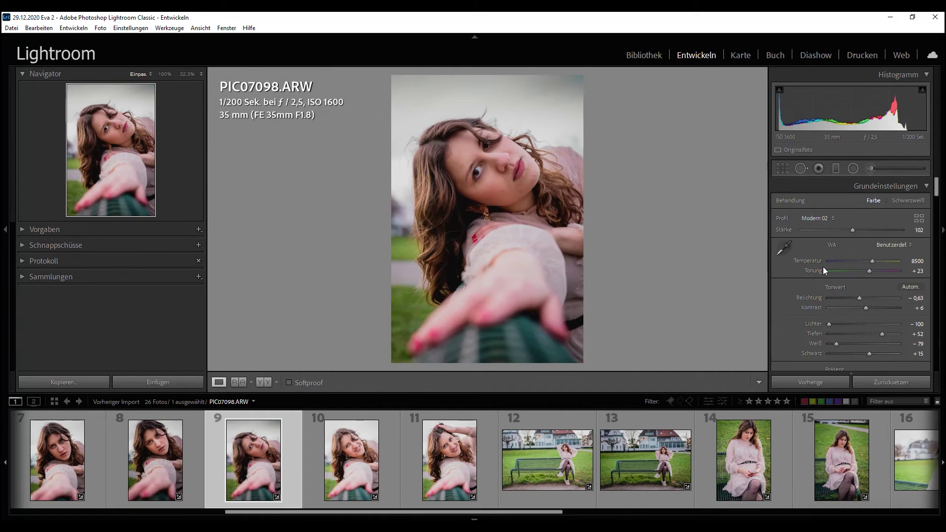
Deepen the Effects vignette amount from −15 to −30, adding no further graduated filter.
{"action": "scroll", "coordinate": [823, 267], "scroll_direction": "down", "scroll_amount": 5}
{"action": "scroll", "coordinate": [823, 268], "scroll_direction": "down", "scroll_amount": 3}
{"action": "scroll", "coordinate": [823, 267], "scroll_direction": "down", "scroll_amount": 3}
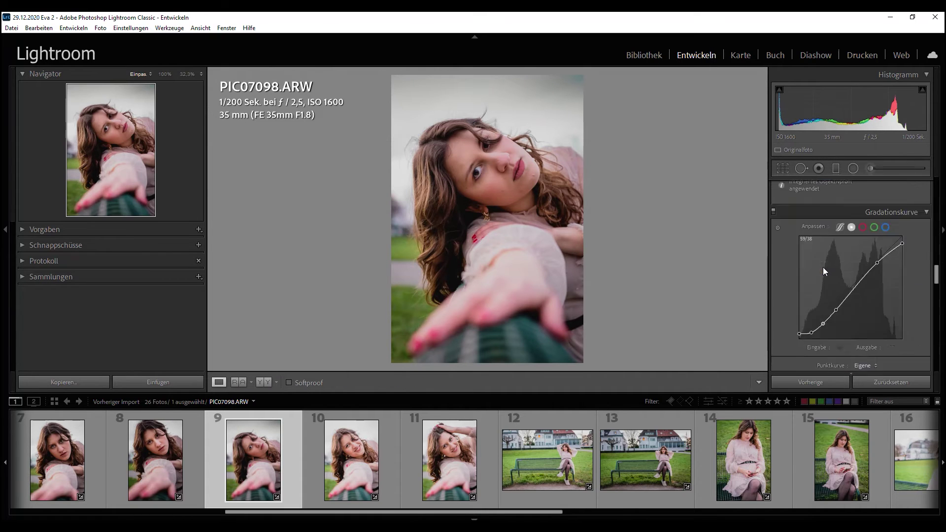
{"action": "scroll", "coordinate": [823, 268], "scroll_direction": "down", "scroll_amount": 3}
{"action": "scroll", "coordinate": [823, 267], "scroll_direction": "down", "scroll_amount": 3}
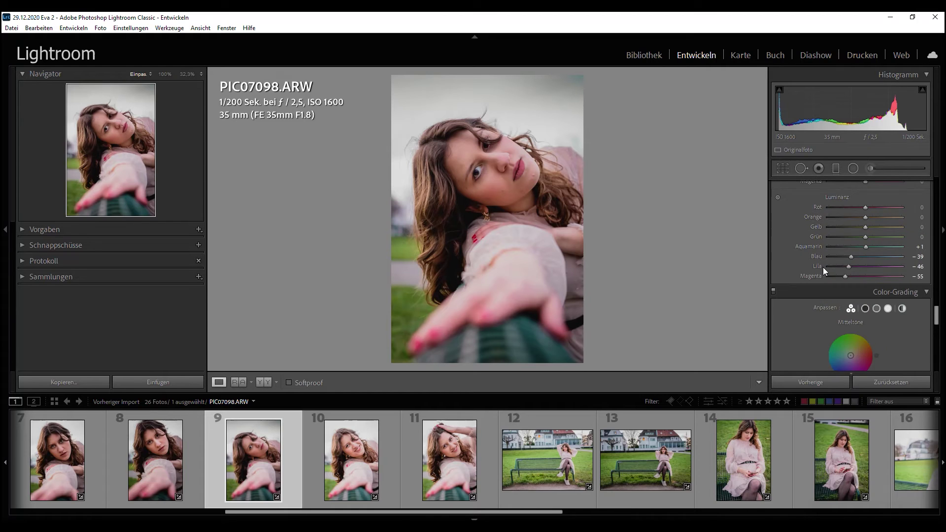
{"action": "scroll", "coordinate": [823, 267], "scroll_direction": "down", "scroll_amount": 3}
{"action": "scroll", "coordinate": [823, 267], "scroll_direction": "down", "scroll_amount": 3}
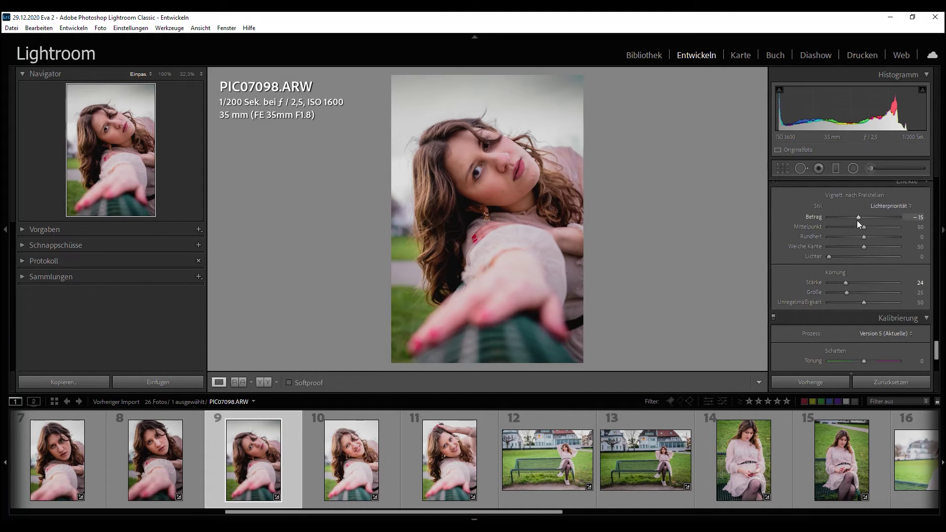
{"action": "left_click_drag", "start_coordinate": [859, 220], "coordinate": [855, 220]}
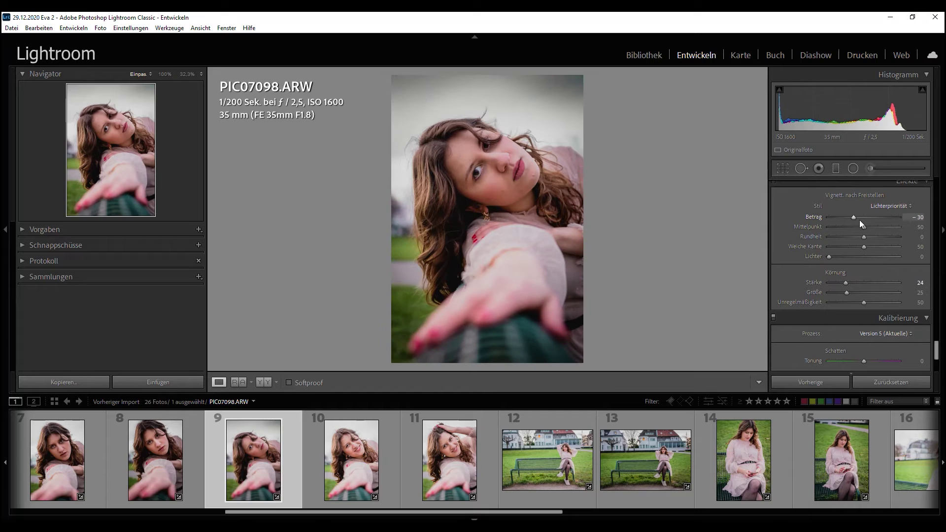
{"action": "left_click", "coordinate": [836, 169]}
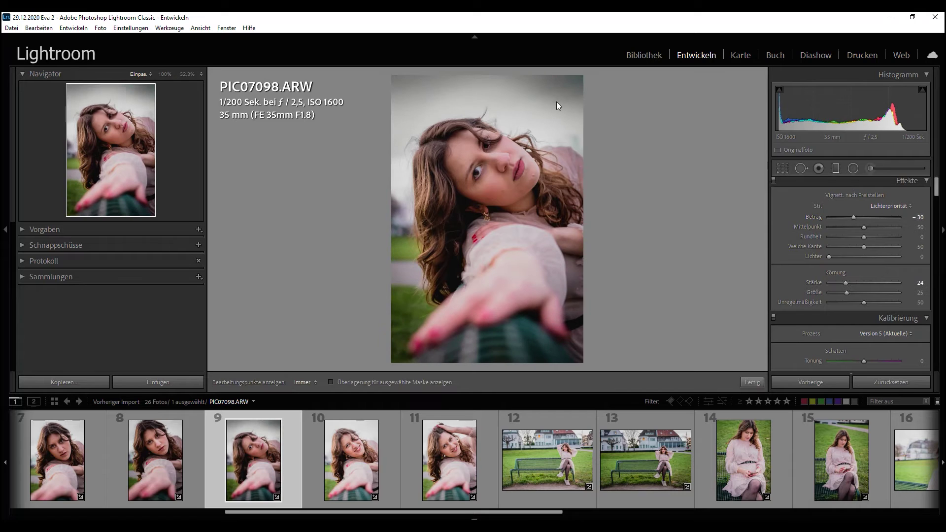
{"action": "right_click", "coordinate": [482, 108]}
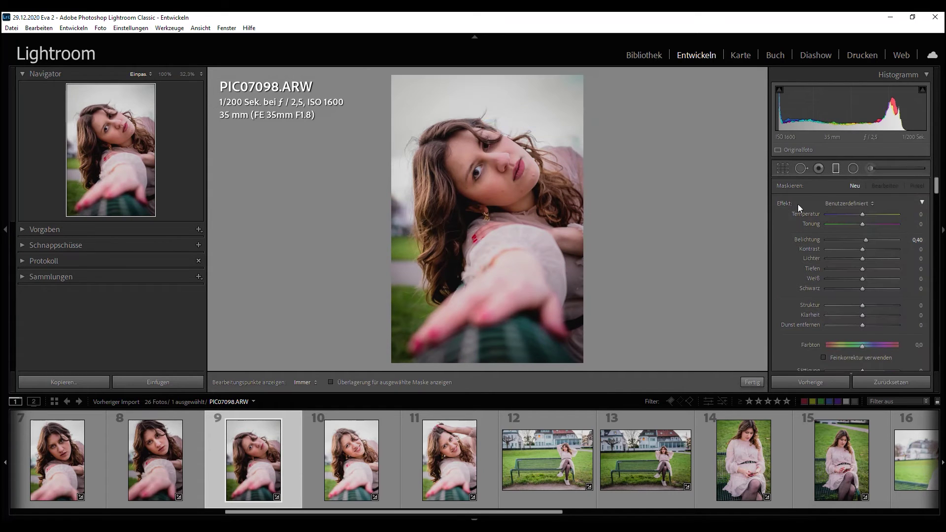
{"action": "left_click", "coordinate": [835, 169]}
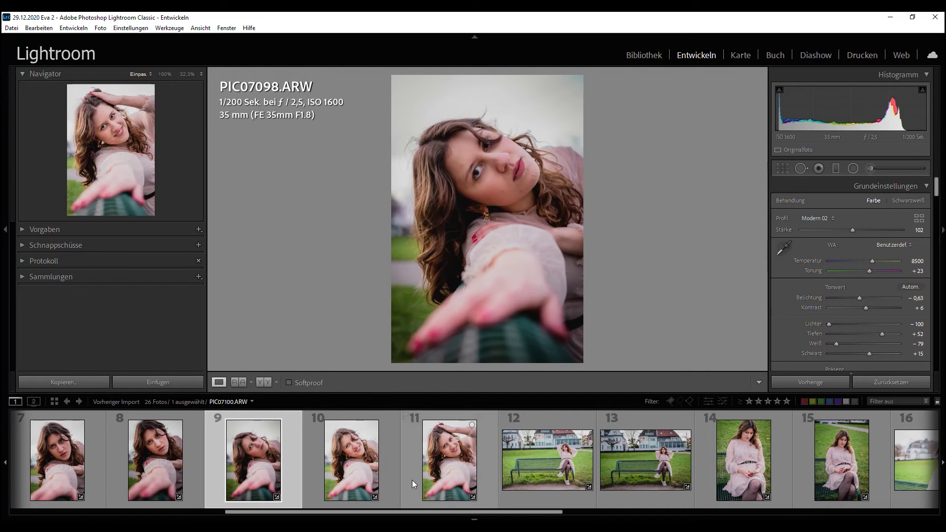
Step through PIC07099 to PIC07100, setting its exposure to −0,20 and checking its crop.
{"action": "left_click", "coordinate": [340, 470]}
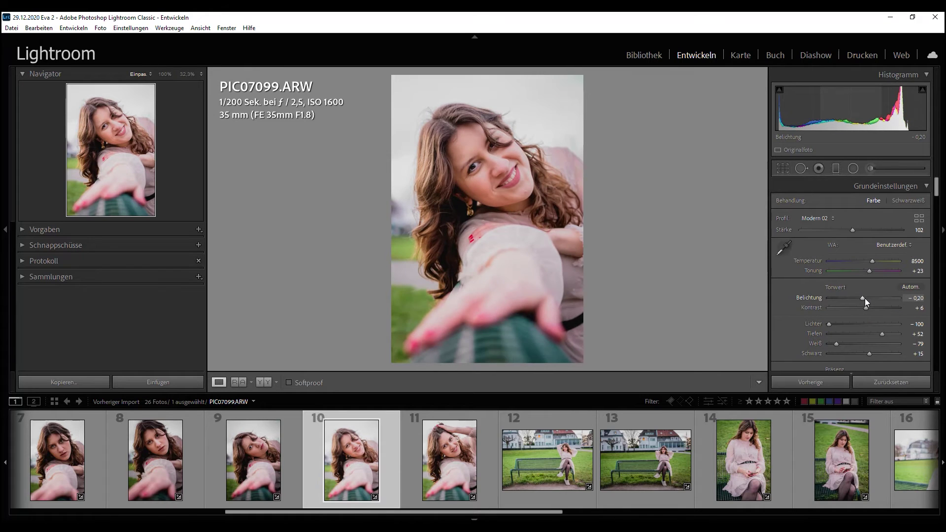
{"action": "left_click", "coordinate": [450, 461]}
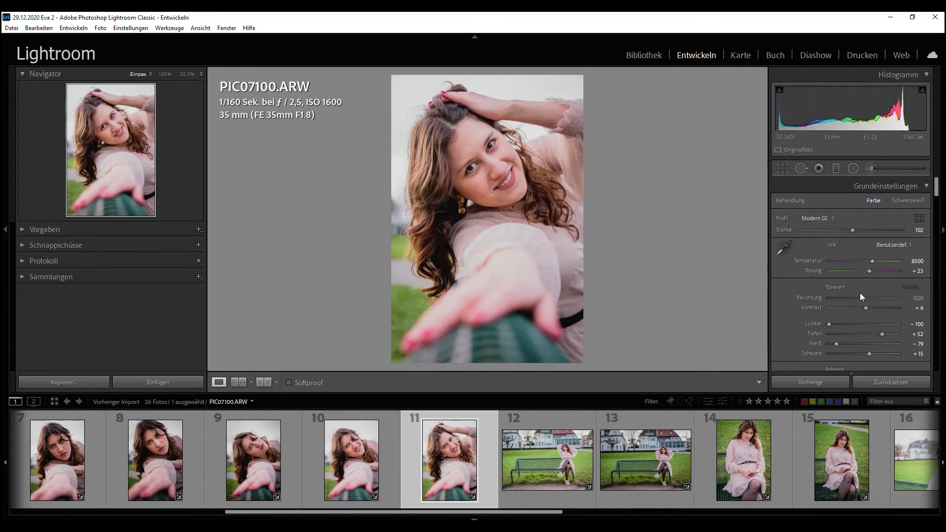
{"action": "key", "text": "r"}
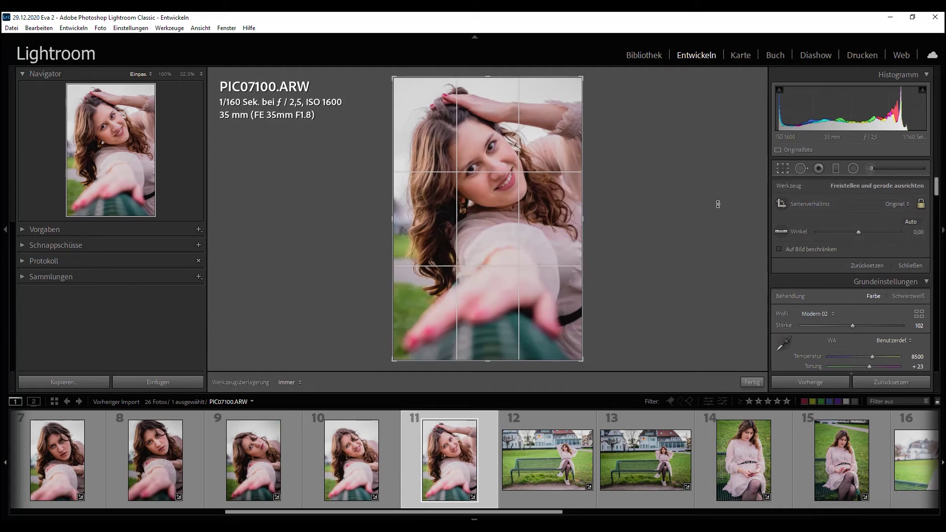
{"action": "key", "text": "r"}
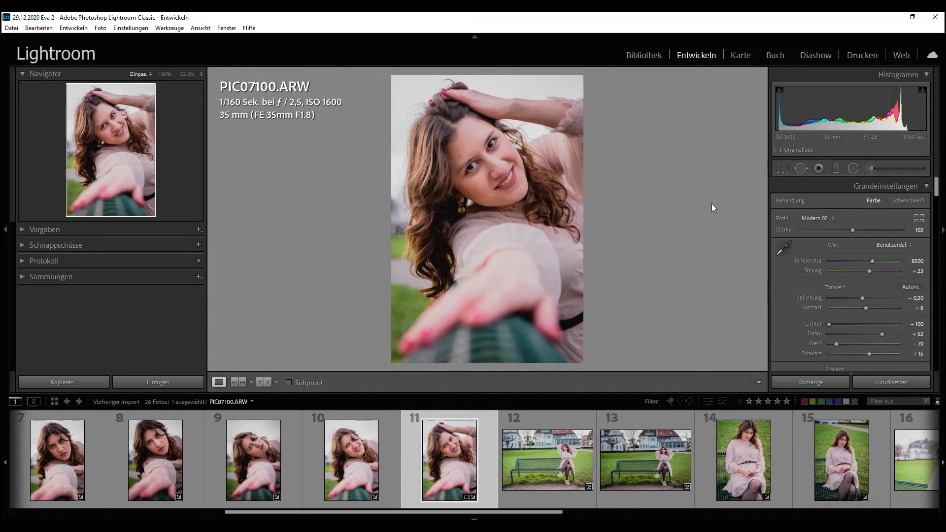
Open the wide bench shot PIC07101 and briefly check its crop.
{"action": "left_click", "coordinate": [546, 426]}
{"action": "key", "text": "r"}
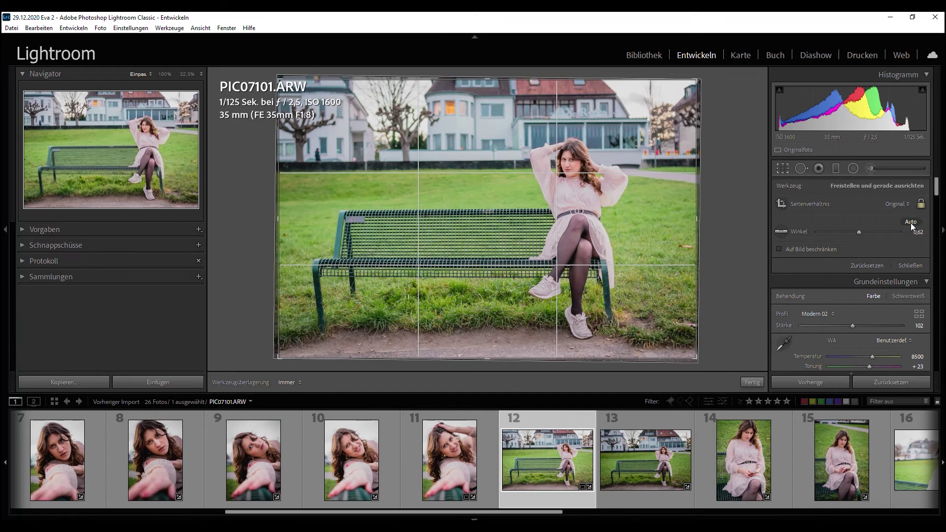
{"action": "key", "text": "r"}
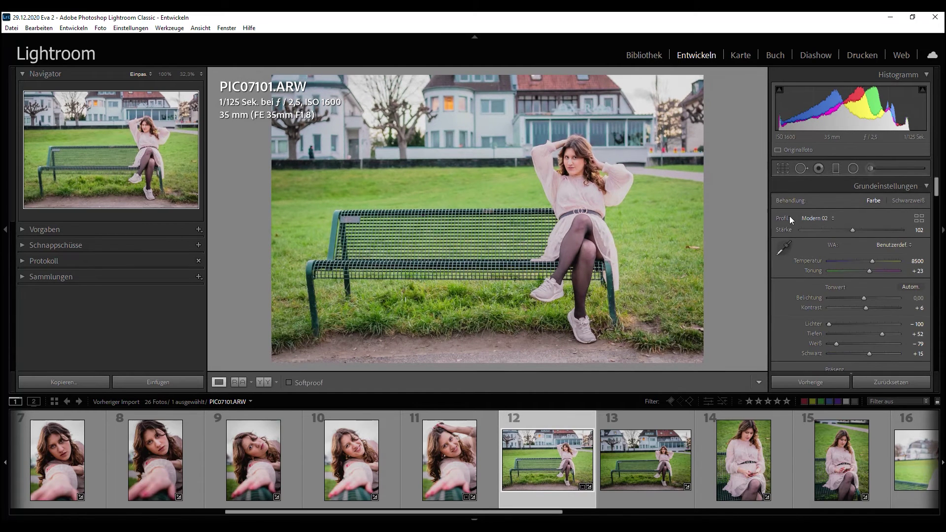
{"action": "left_click", "coordinate": [849, 170]}
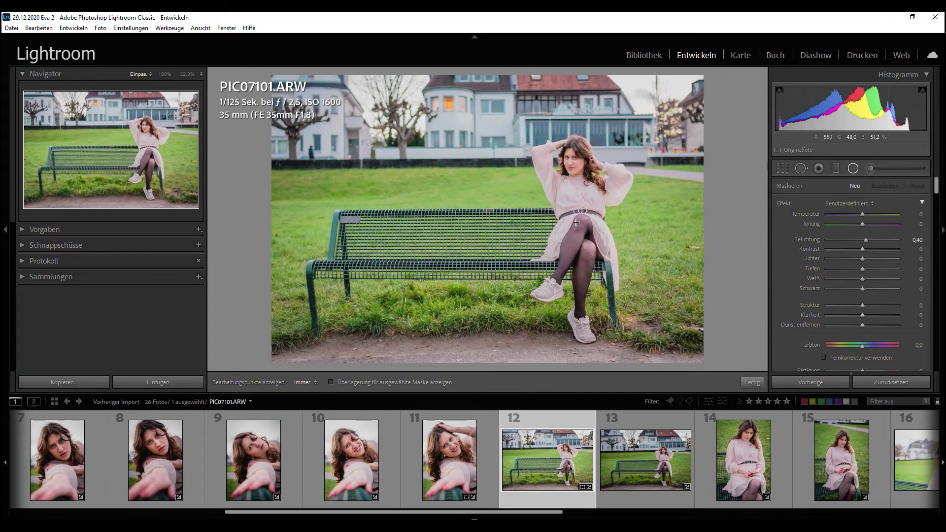
Draw a radial ellipse around the seated woman, darken its surroundings, and widen it.
{"action": "left_click_drag", "start_coordinate": [576, 222], "coordinate": [641, 375]}
{"action": "scroll", "coordinate": [830, 321], "scroll_direction": "down", "scroll_amount": 2}
{"action": "scroll", "coordinate": [830, 324], "scroll_direction": "up", "scroll_amount": 1}
{"action": "scroll", "coordinate": [826, 296], "scroll_direction": "up", "scroll_amount": 1}
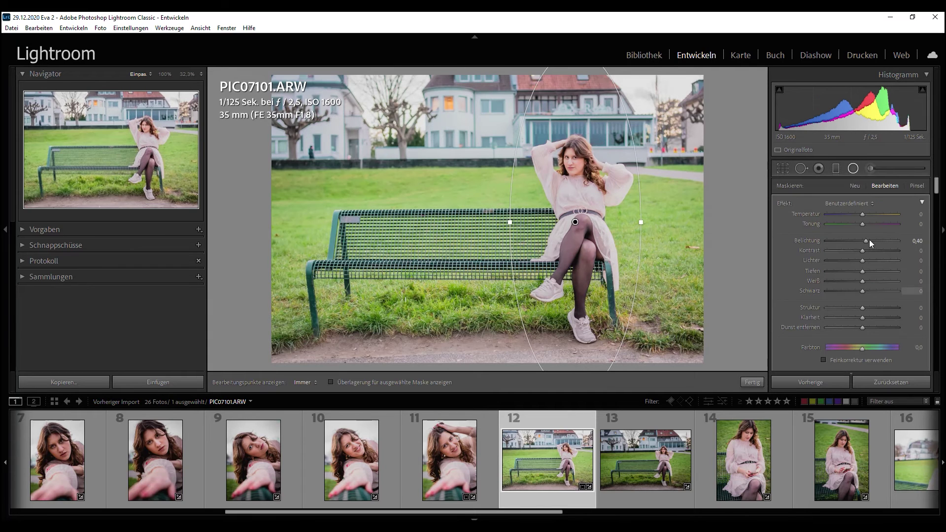
{"action": "key", "text": "Down"}
{"action": "key", "text": "Down"}
{"action": "key", "text": "Down"}
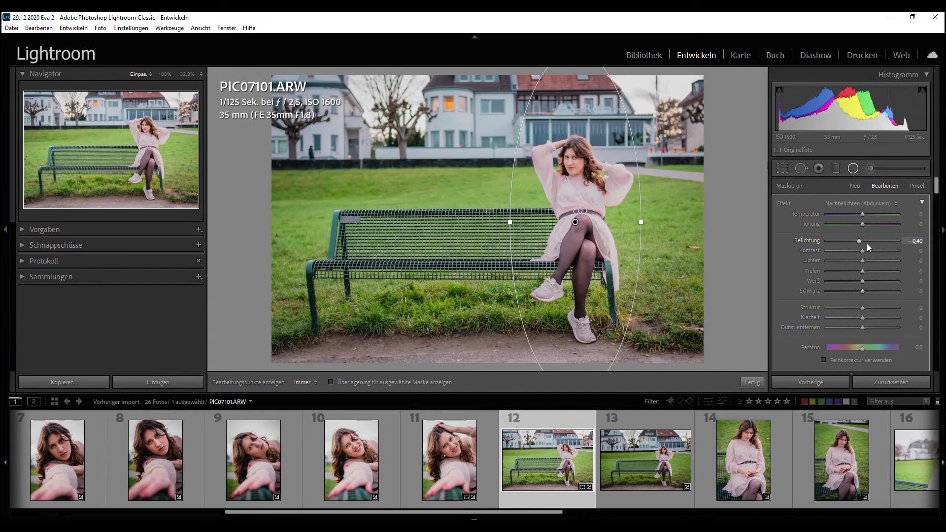
{"action": "key", "text": "Down"}
{"action": "key", "text": "Down"}
{"action": "key", "text": "Down"}
{"action": "key", "text": "Down"}
{"action": "key", "text": "Down"}
{"action": "key", "text": "Down"}
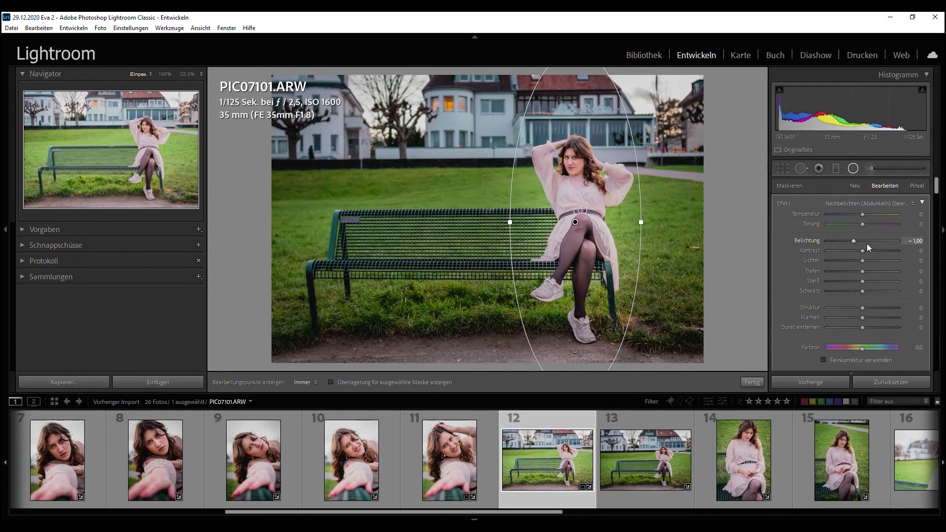
{"action": "key", "text": "Down"}
{"action": "key", "text": "Down"}
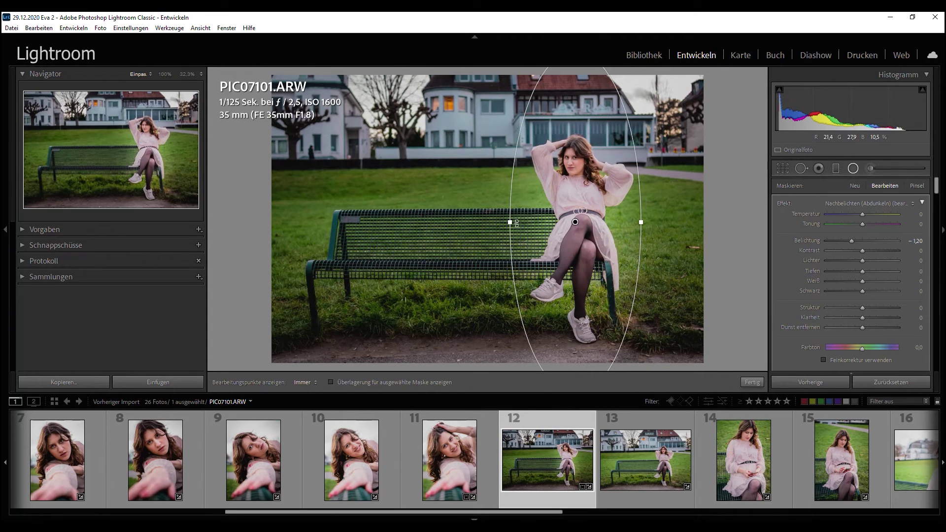
{"action": "left_click_drag", "start_coordinate": [510, 222], "coordinate": [492, 223]}
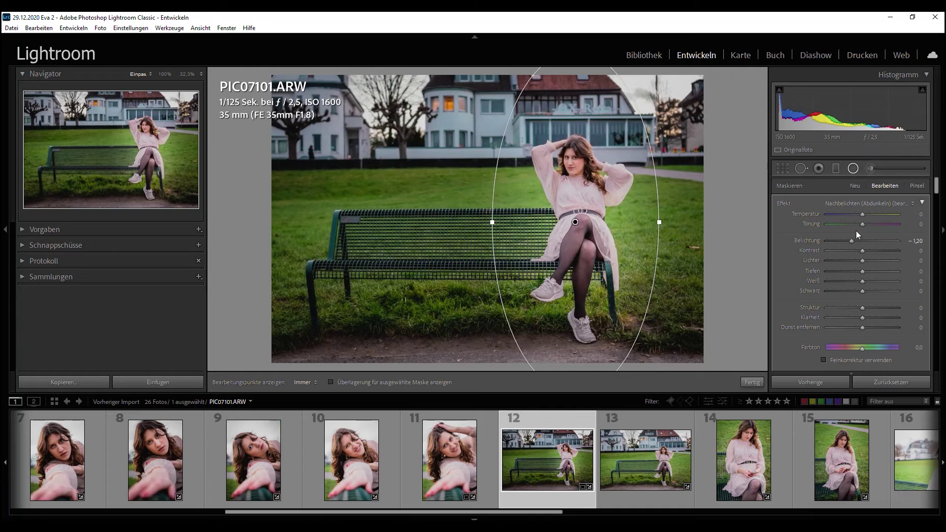
Fine-tune the radial filter's exposure to −0,58.
{"action": "key", "text": "Up"}
{"action": "key", "text": "Up"}
{"action": "key", "text": "Up"}
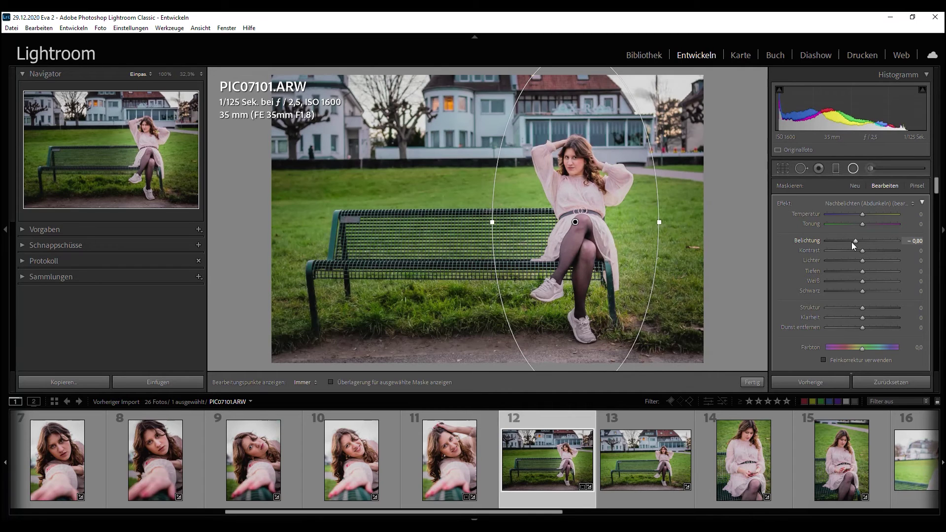
{"action": "key", "text": "Up"}
{"action": "key", "text": "Up"}
{"action": "key", "text": "Up"}
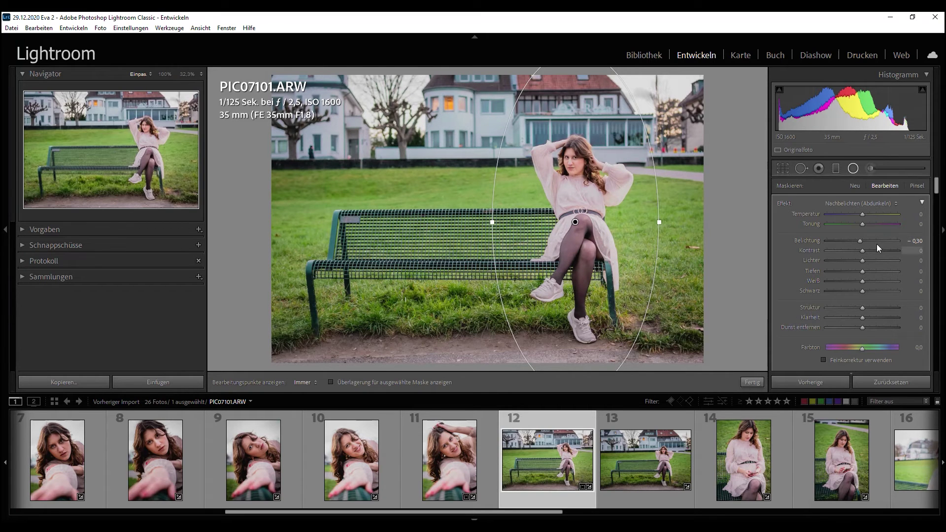
{"action": "key", "text": "Down"}
{"action": "key", "text": "Down"}
{"action": "key", "text": "Down"}
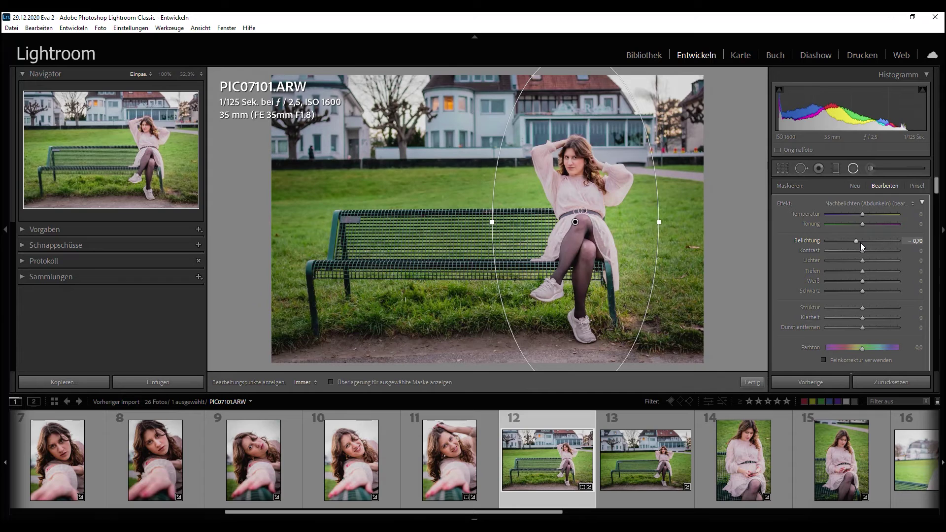
{"action": "key", "text": "Down"}
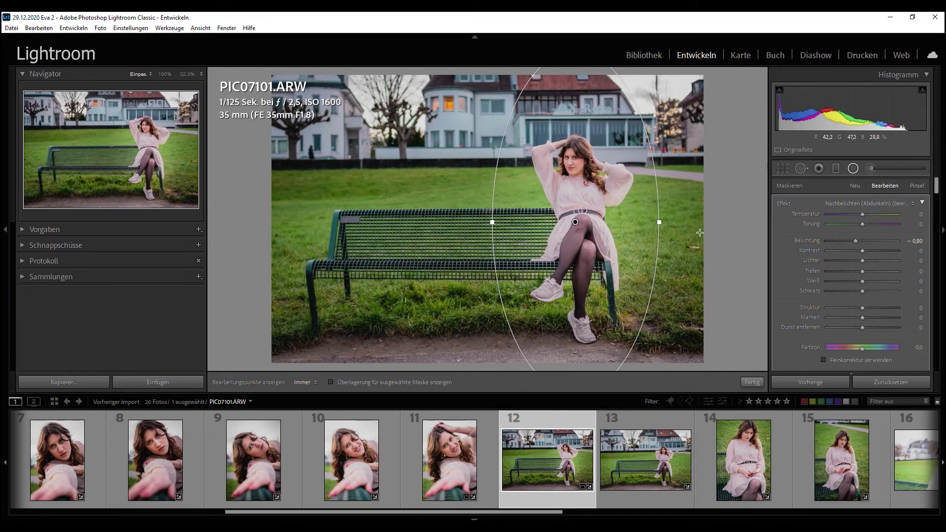
{"action": "left_click_drag", "start_coordinate": [856, 241], "coordinate": [857, 241]}
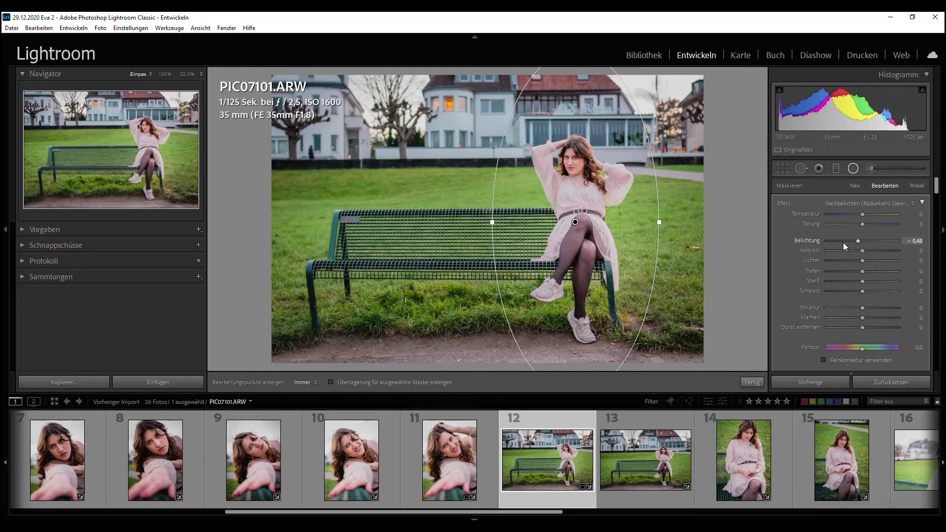
{"action": "left_click_drag", "start_coordinate": [860, 241], "coordinate": [858, 241]}
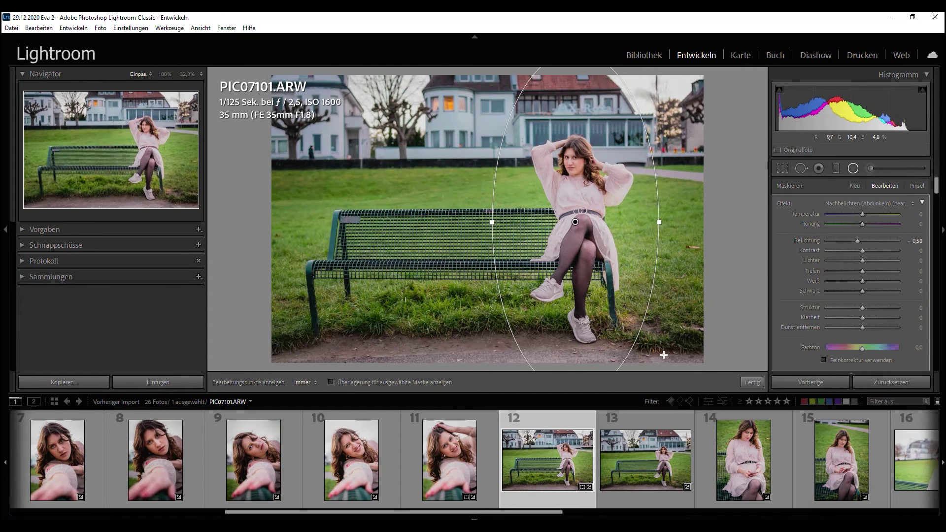
{"action": "key", "text": "r"}
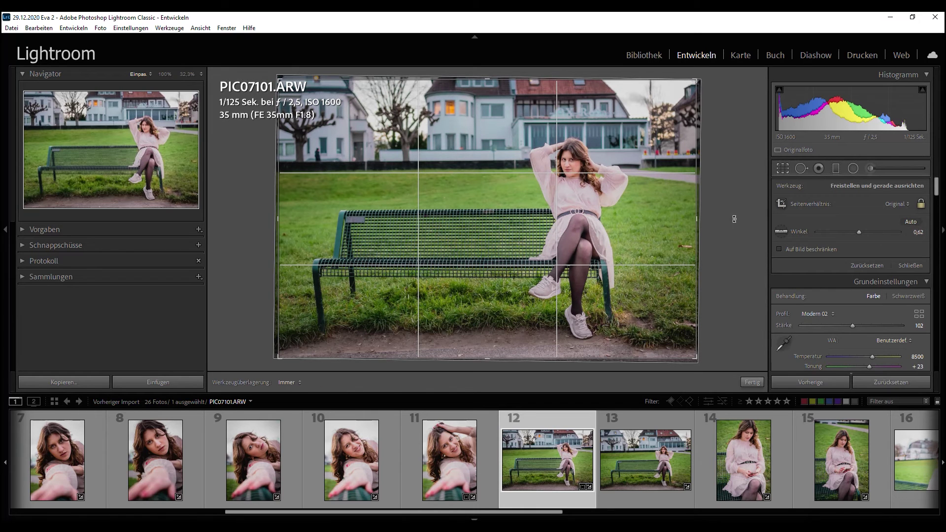
Pick up the Crop straightening level to fix the bench photo's horizon.
{"action": "left_click", "coordinate": [783, 234]}
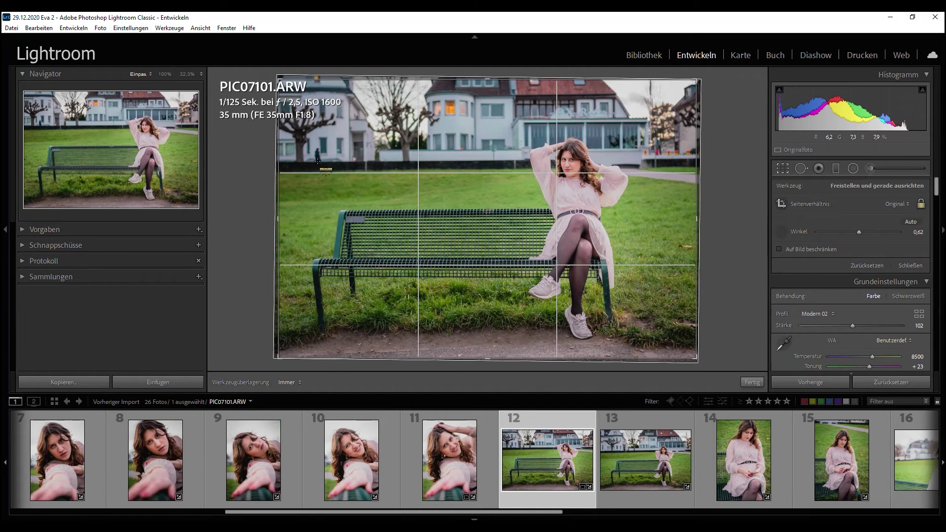
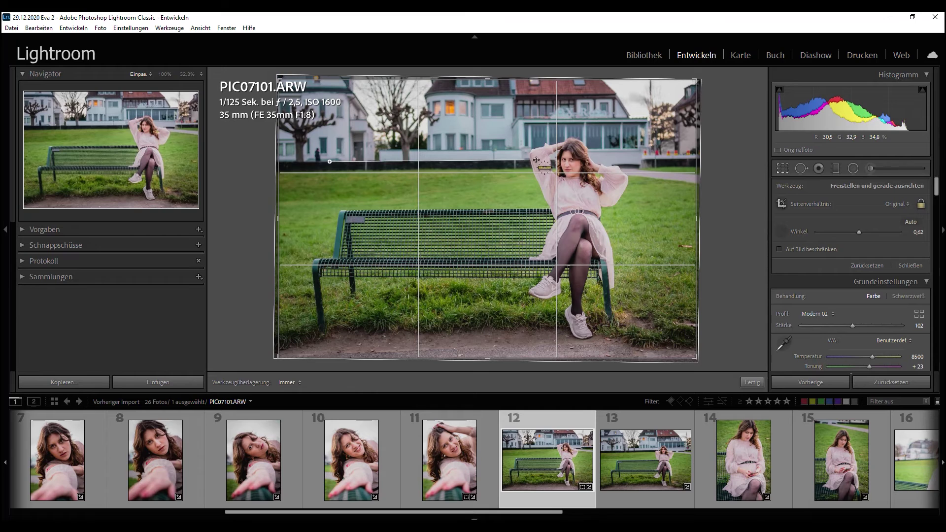
Level PIC07101 along the horizon and straighten PIC07102 with the straighten tool.
{"action": "left_click_drag", "start_coordinate": [330, 162], "coordinate": [536, 160]}
{"action": "key", "text": "Return"}
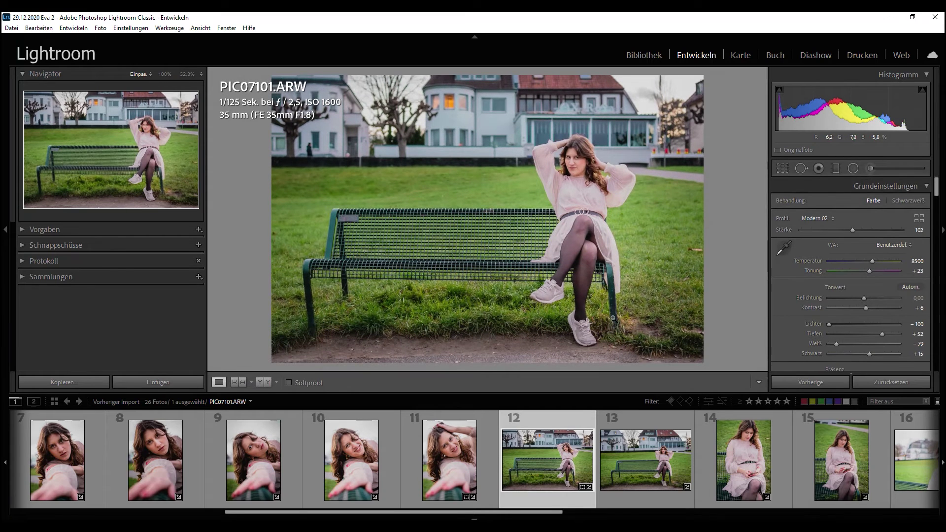
{"action": "scroll", "coordinate": [566, 468], "scroll_direction": "down", "scroll_amount": 2}
{"action": "left_click", "coordinate": [443, 462]}
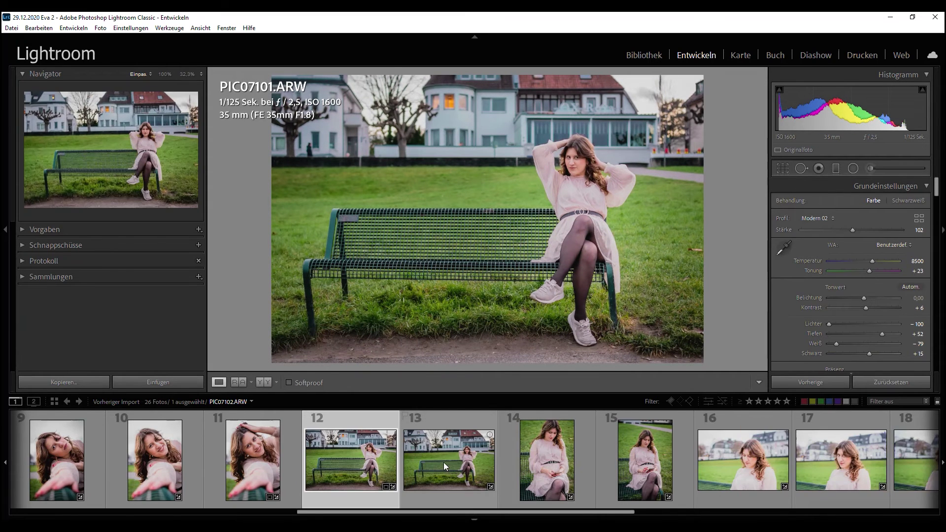
{"action": "key", "text": "r"}
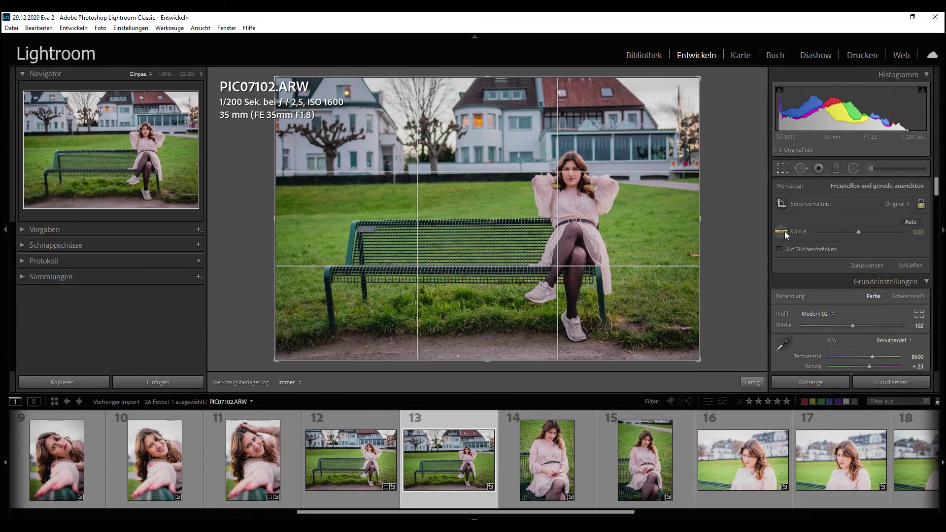
{"action": "left_click", "coordinate": [784, 231]}
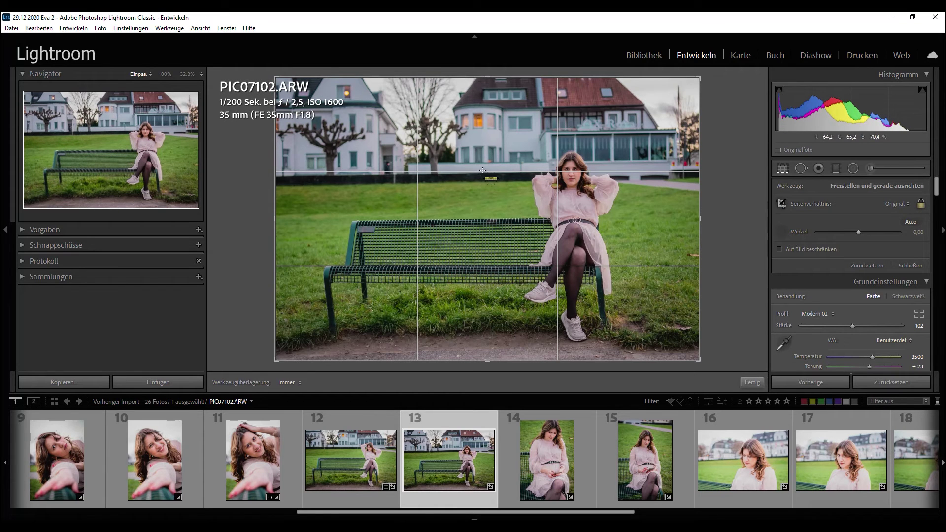
{"action": "left_click_drag", "start_coordinate": [340, 181], "coordinate": [294, 178]}
{"action": "key", "text": "Return"}
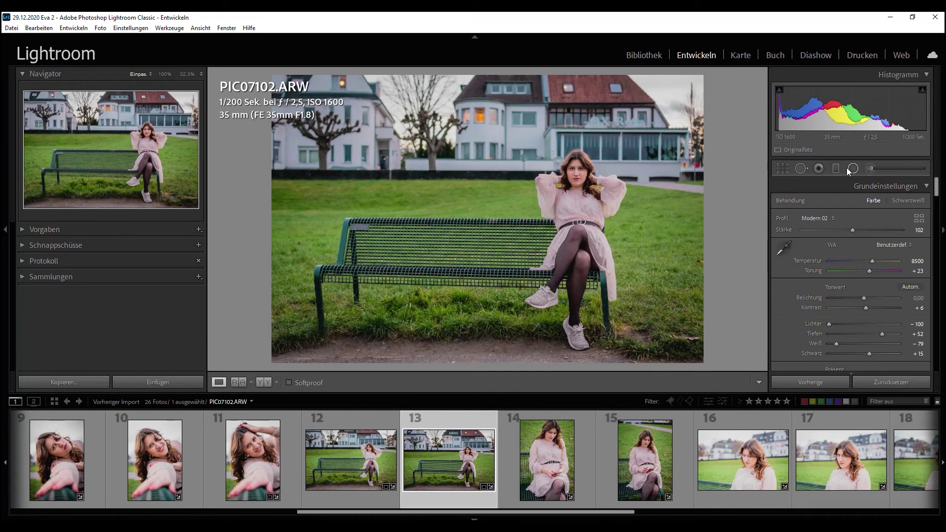
Rotate PIC07103 about 1.5 degrees to level it, then check the belt detail.
{"action": "scroll", "coordinate": [341, 451], "scroll_direction": "down", "scroll_amount": 2}
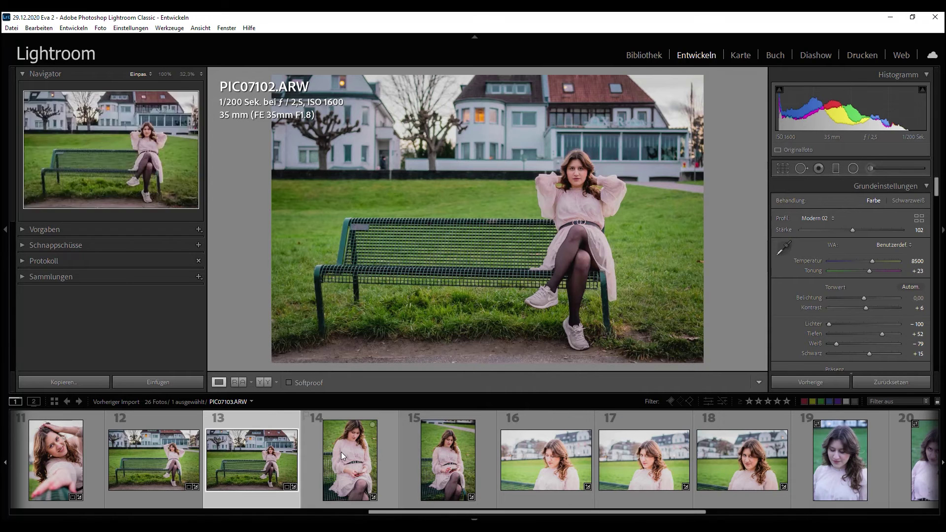
{"action": "left_click", "coordinate": [341, 452]}
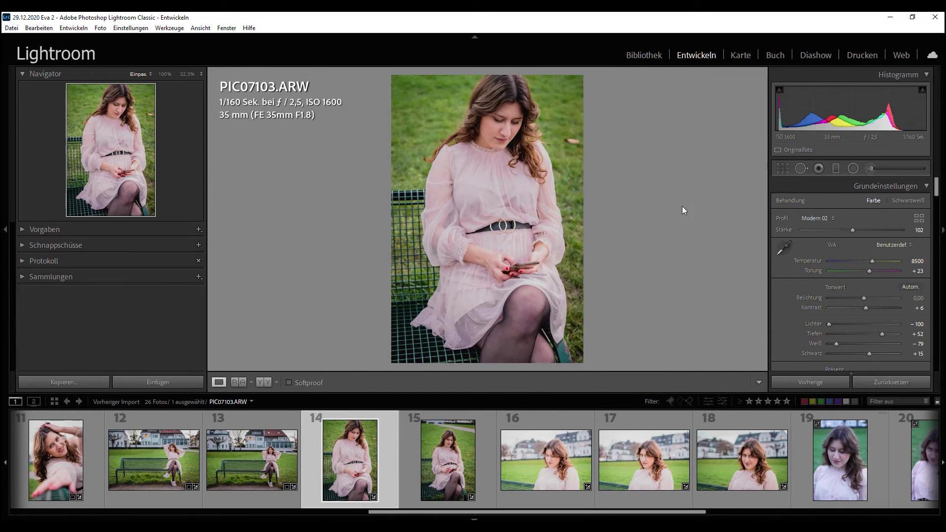
{"action": "key", "text": "r"}
{"action": "left_click_drag", "start_coordinate": [681, 213], "coordinate": [681, 217]}
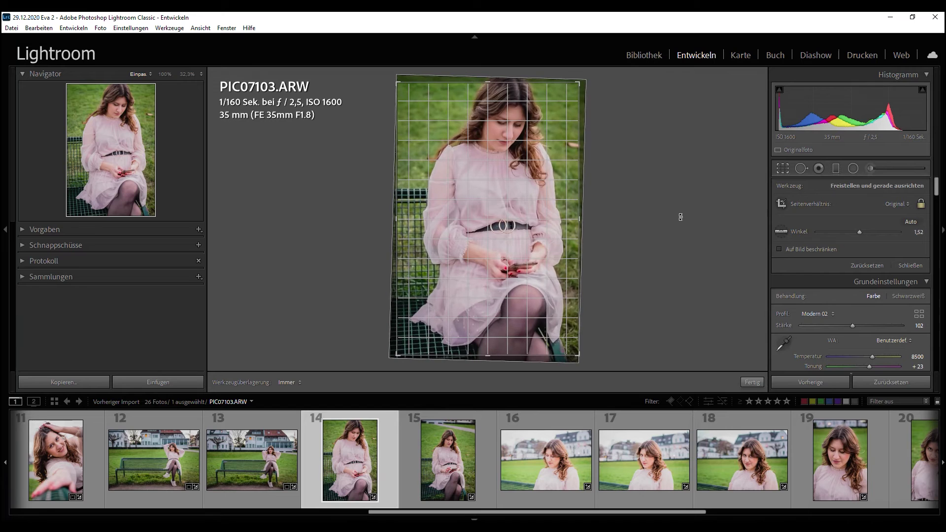
{"action": "key", "text": "Return"}
{"action": "left_click", "coordinate": [524, 222]}
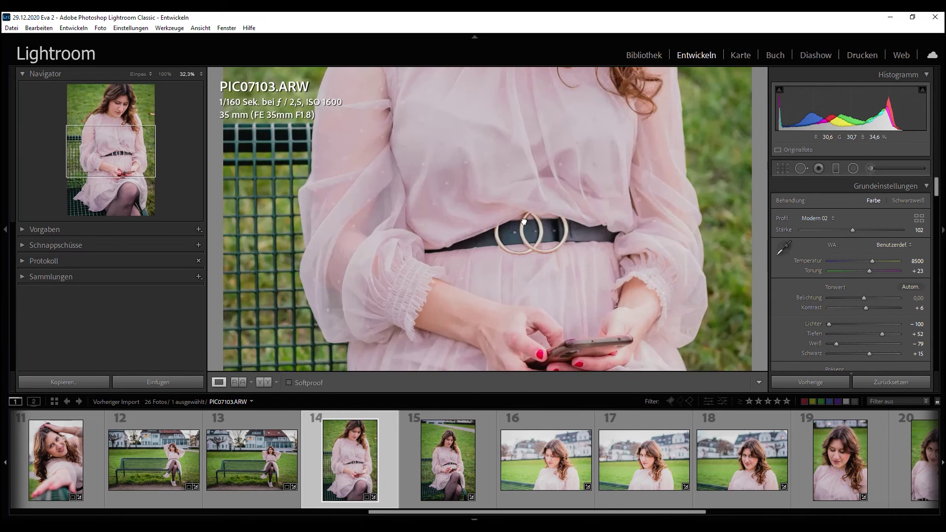
{"action": "left_click", "coordinate": [524, 222]}
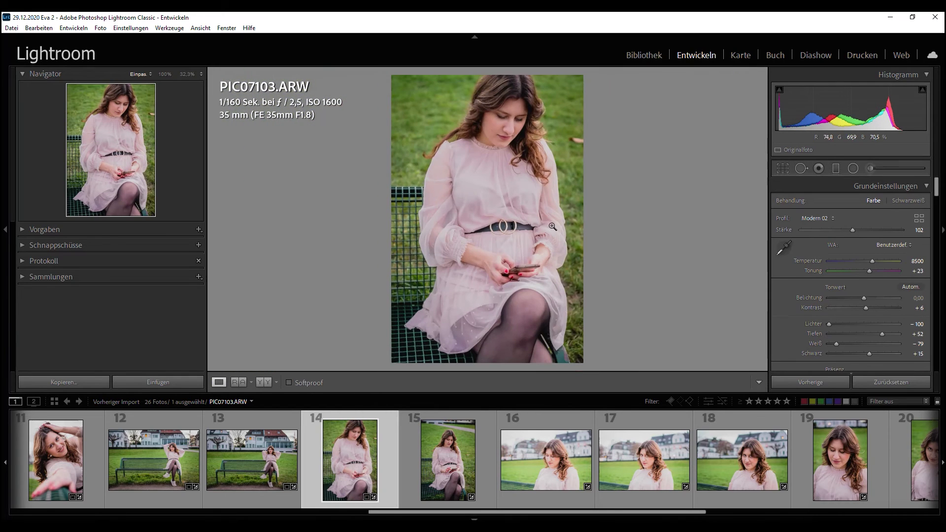
Level PIC07105 and tighten its crop around the seated woman.
{"action": "left_click", "coordinate": [437, 462]}
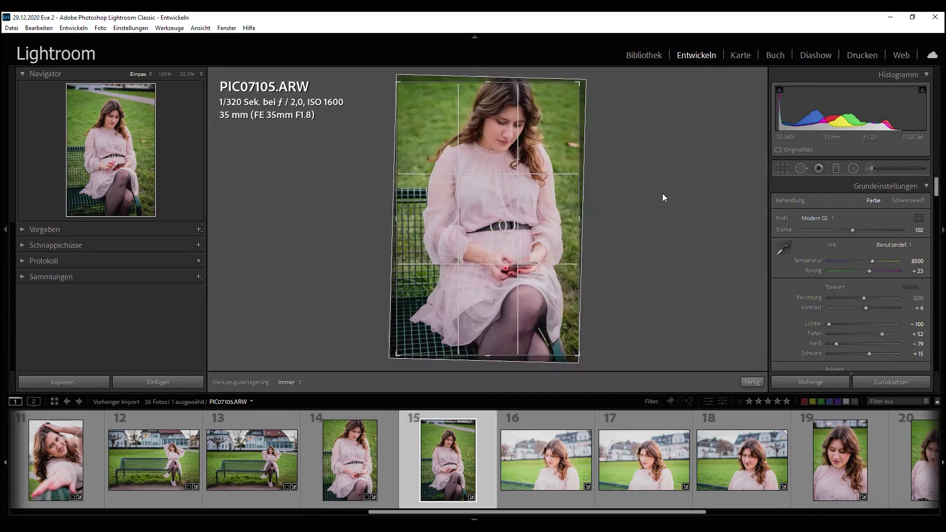
{"action": "key", "text": "r"}
{"action": "mouse_move", "coordinate": [664, 264]}
{"action": "left_mouse_down"}
{"action": "mouse_move", "coordinate": [699, 218]}
{"action": "mouse_move", "coordinate": [667, 203]}
{"action": "left_mouse_up"}
{"action": "mouse_move", "coordinate": [509, 97]}
{"action": "left_mouse_down"}
{"action": "mouse_move", "coordinate": [509, 86]}
{"action": "mouse_move", "coordinate": [508, 111]}
{"action": "left_mouse_up"}
{"action": "left_click_drag", "start_coordinate": [487, 182], "coordinate": [480, 188]}
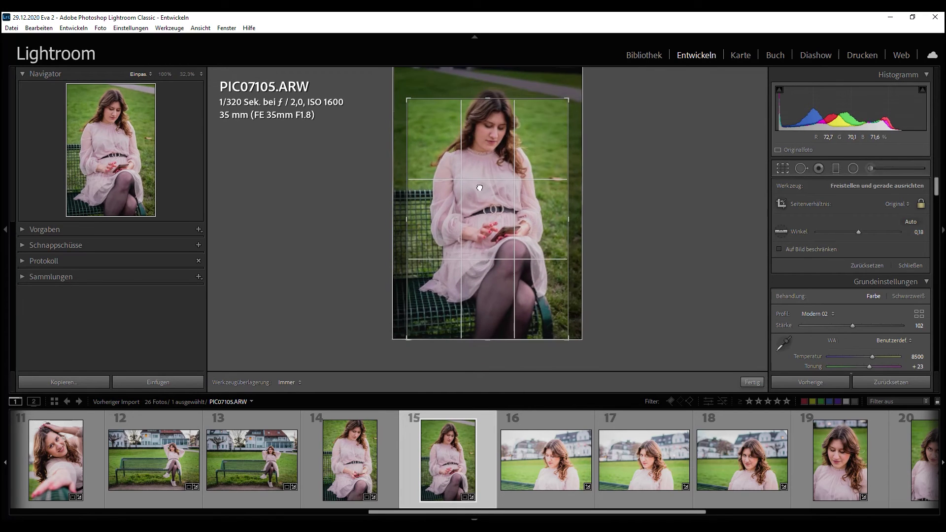
{"action": "left_click_drag", "start_coordinate": [488, 122], "coordinate": [502, 147]}
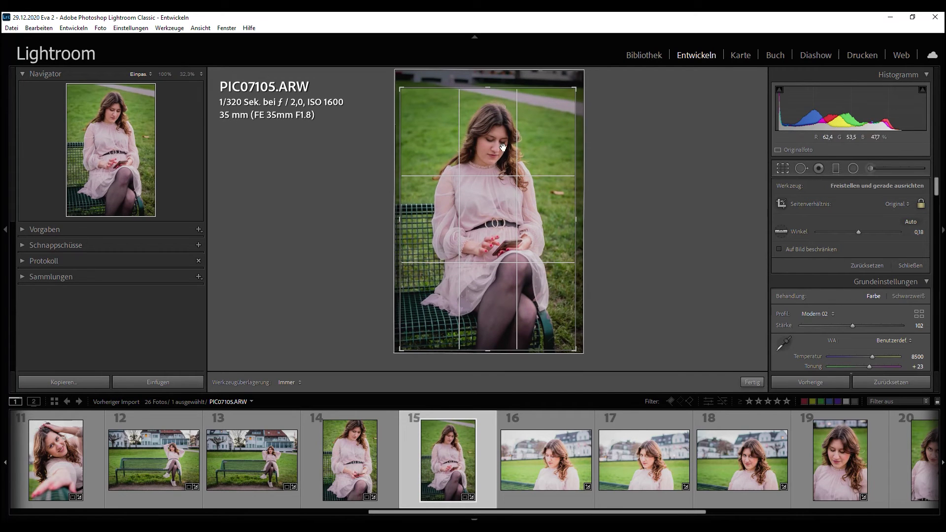
{"action": "key", "text": "Return"}
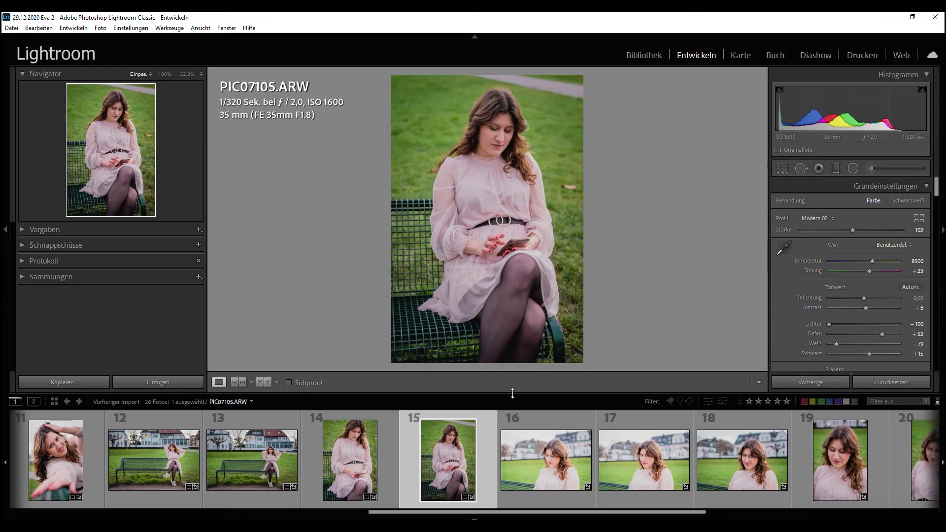
Lower PIC07107's exposure to −0,40 and compare it with the before view.
{"action": "key", "text": "Right"}
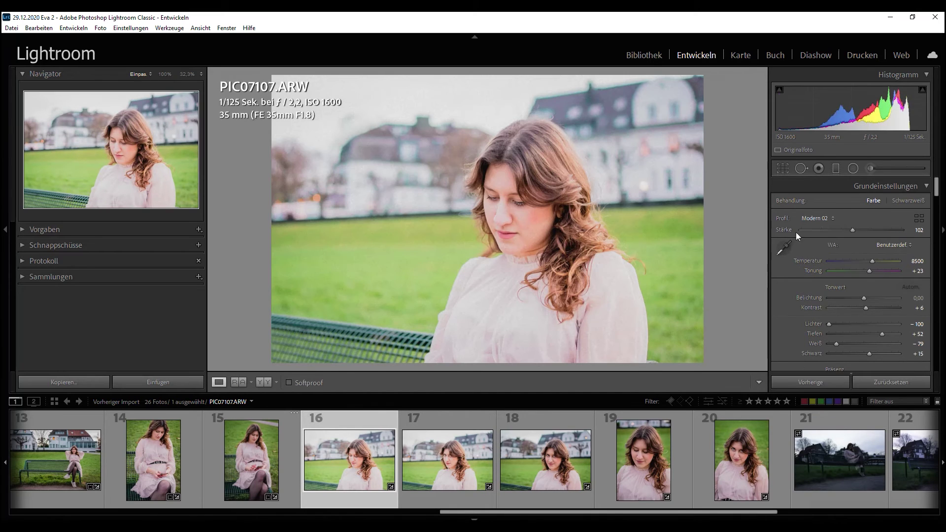
{"action": "key", "text": "Down"}
{"action": "key", "text": "Down"}
{"action": "key", "text": "Down"}
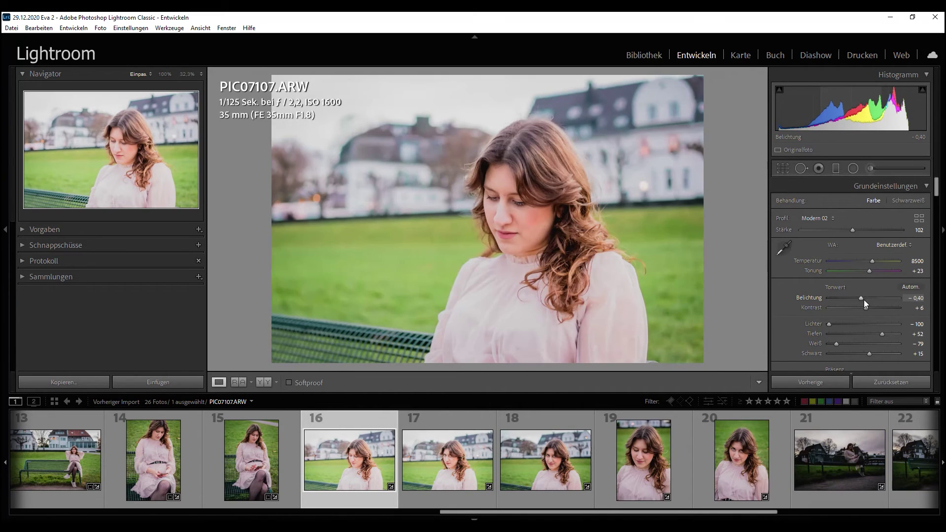
{"action": "key", "text": "backslash"}
{"action": "key", "text": "backslash"}
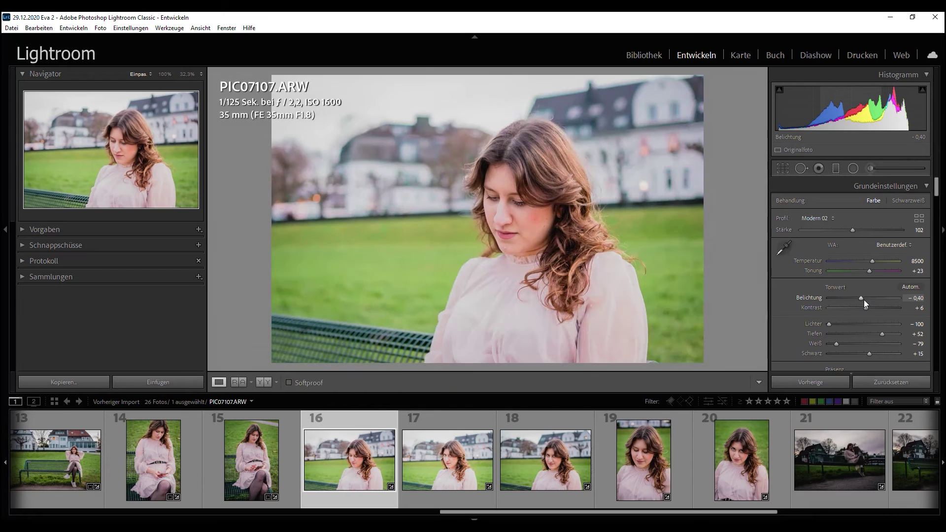
Set the HSL greens to hue −38, saturation −100, luminance −38, and select photos 16–20.
{"action": "scroll", "coordinate": [812, 282], "scroll_direction": "down", "scroll_amount": 5}
{"action": "scroll", "coordinate": [810, 279], "scroll_direction": "down", "scroll_amount": 5}
{"action": "scroll", "coordinate": [807, 281], "scroll_direction": "down", "scroll_amount": 3}
{"action": "scroll", "coordinate": [798, 276], "scroll_direction": "down", "scroll_amount": 5}
{"action": "scroll", "coordinate": [795, 274], "scroll_direction": "down", "scroll_amount": 2}
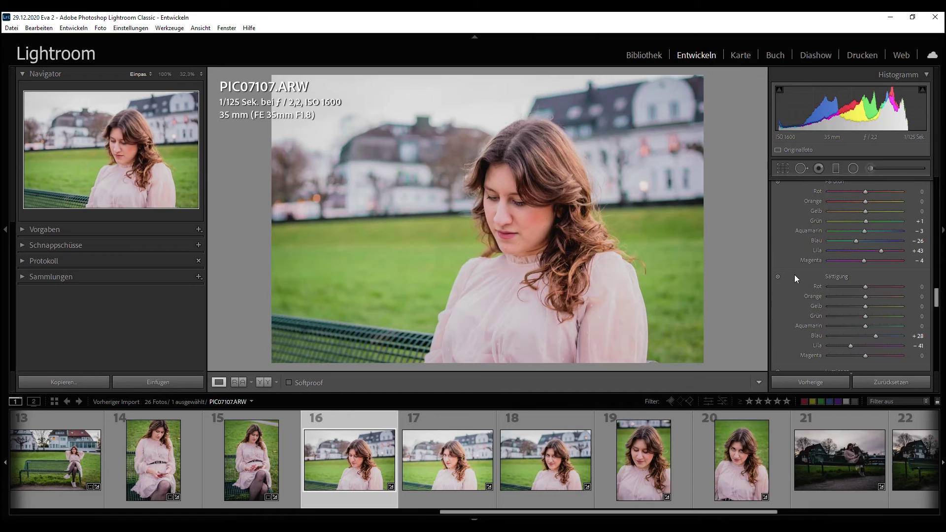
{"action": "left_click_drag", "start_coordinate": [867, 222], "coordinate": [852, 221]}
{"action": "left_click_drag", "start_coordinate": [867, 317], "coordinate": [828, 320]}
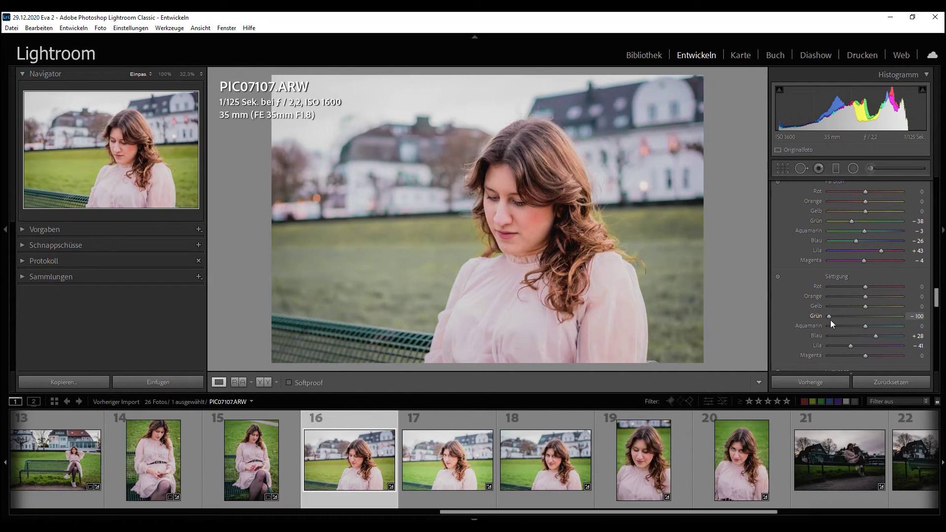
{"action": "scroll", "coordinate": [838, 311], "scroll_direction": "down", "scroll_amount": 3}
{"action": "scroll", "coordinate": [811, 288], "scroll_direction": "down", "scroll_amount": 2}
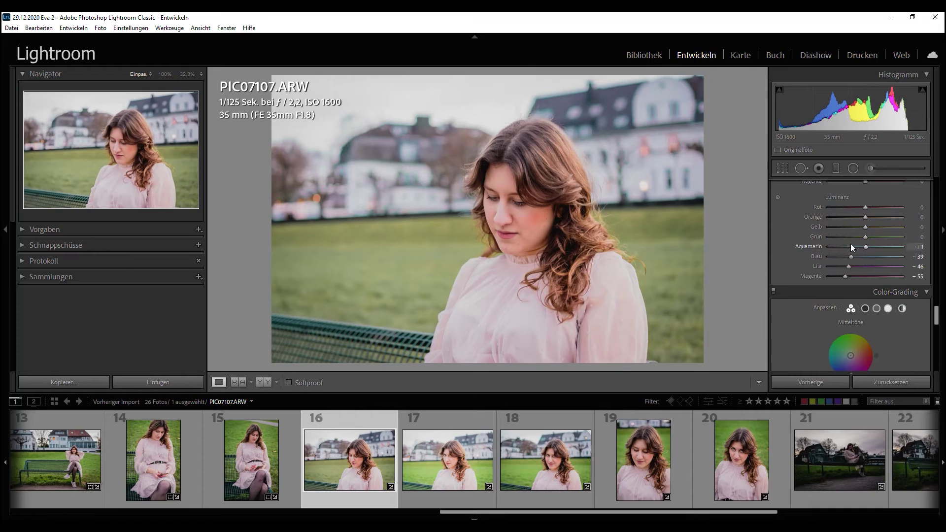
{"action": "left_click_drag", "start_coordinate": [869, 237], "coordinate": [840, 240]}
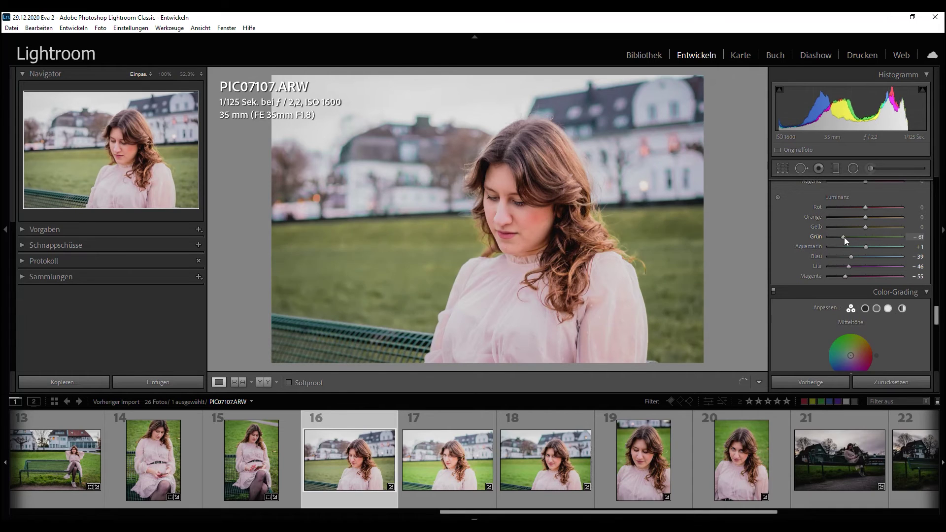
{"action": "left_click_drag", "start_coordinate": [841, 240], "coordinate": [852, 237]}
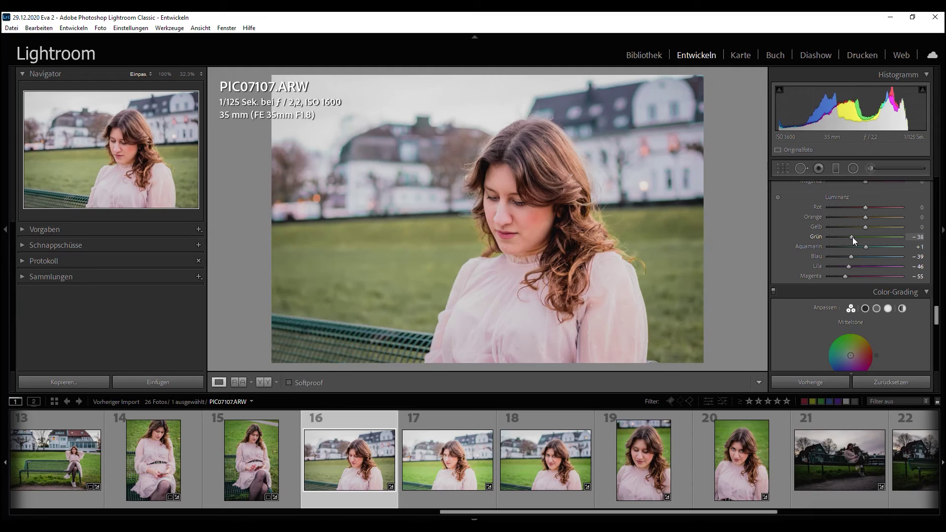
{"action": "left_click", "coordinate": [720, 454], "text": "shift"}
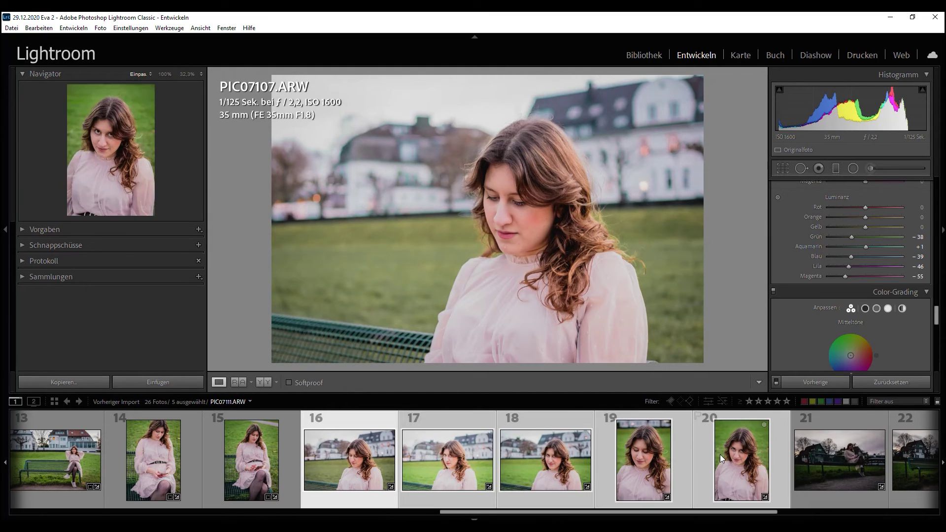
Sync PIC07107's grade to photos 16–20 and check the result.
{"action": "left_click", "coordinate": [798, 383]}
{"action": "left_click", "coordinate": [774, 402]}
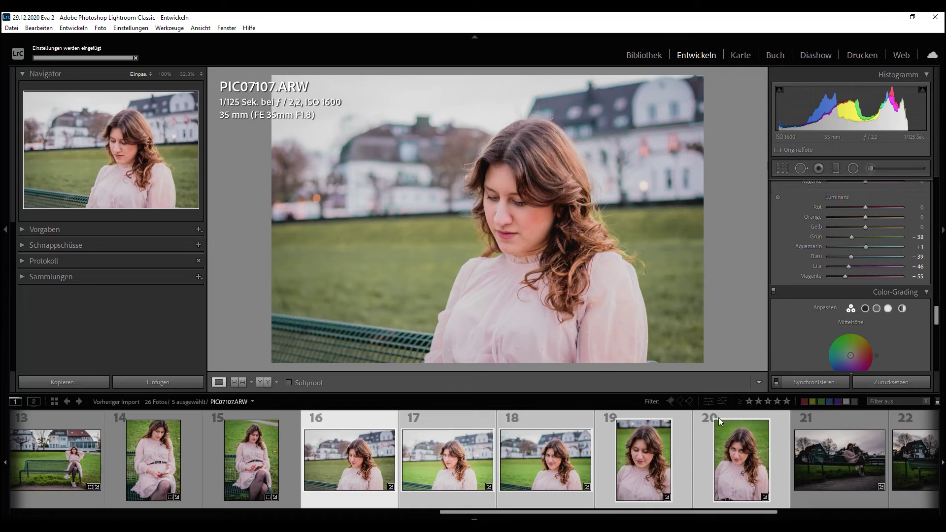
{"action": "left_click", "coordinate": [440, 462]}
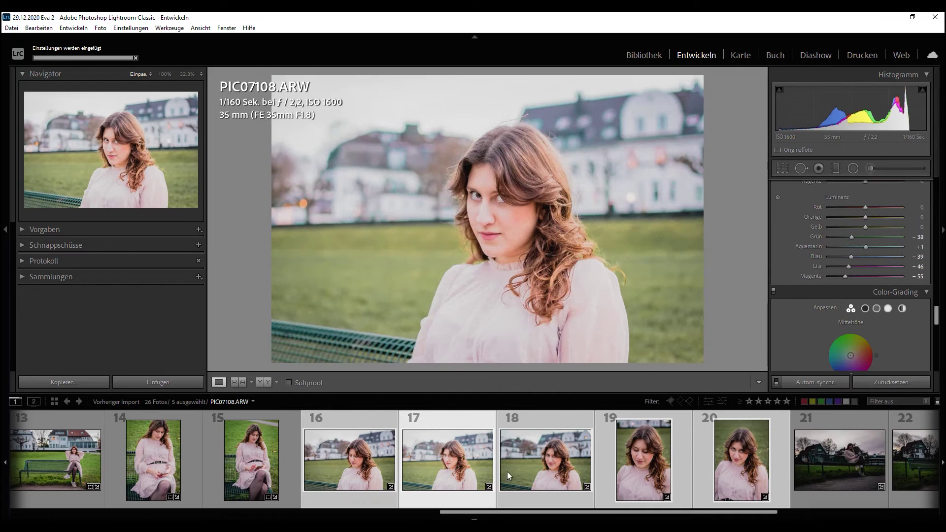
{"action": "left_click", "coordinate": [366, 461]}
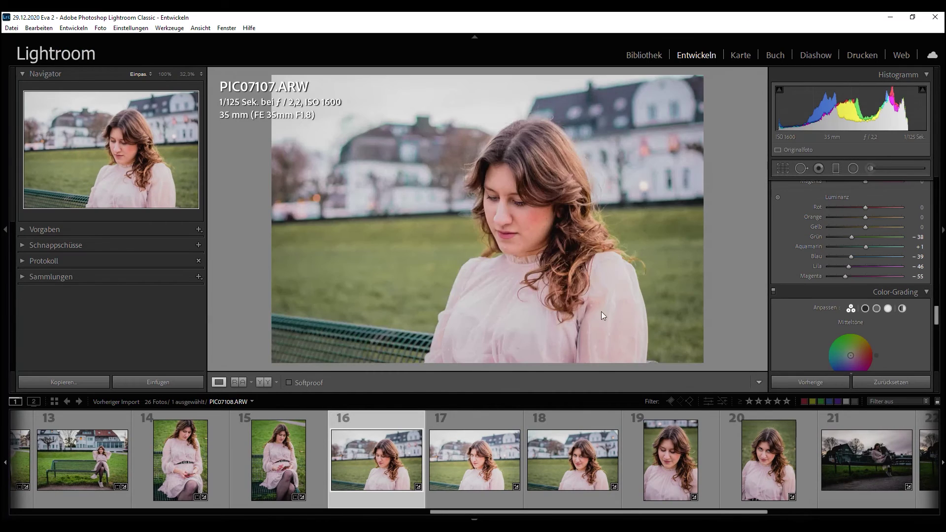
Set PIC07108's exposure to −0,60 and PIC07110's exposure to +0,50.
{"action": "left_click", "coordinate": [460, 456]}
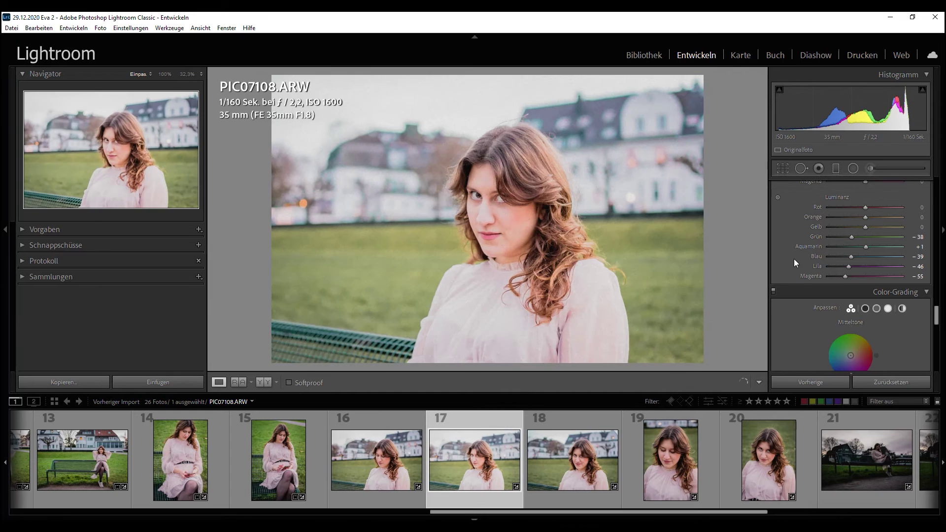
{"action": "scroll", "coordinate": [803, 278], "scroll_direction": "up", "scroll_amount": 10}
{"action": "left_click_drag", "start_coordinate": [864, 298], "coordinate": [860, 298]}
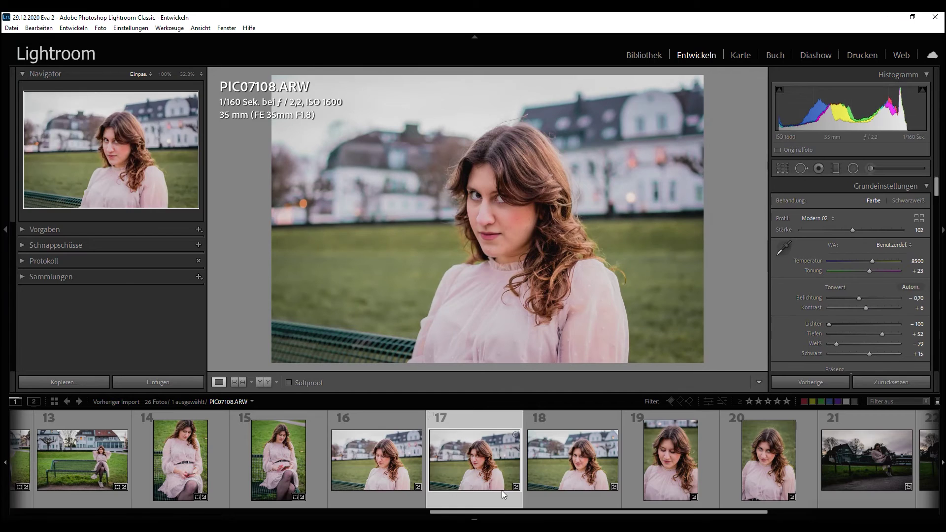
{"action": "left_click", "coordinate": [558, 487]}
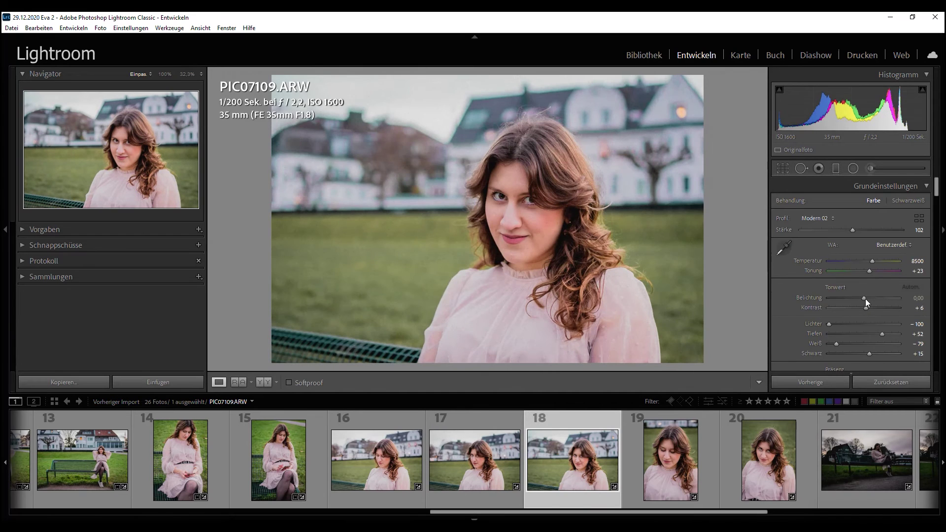
{"action": "left_click", "coordinate": [634, 470]}
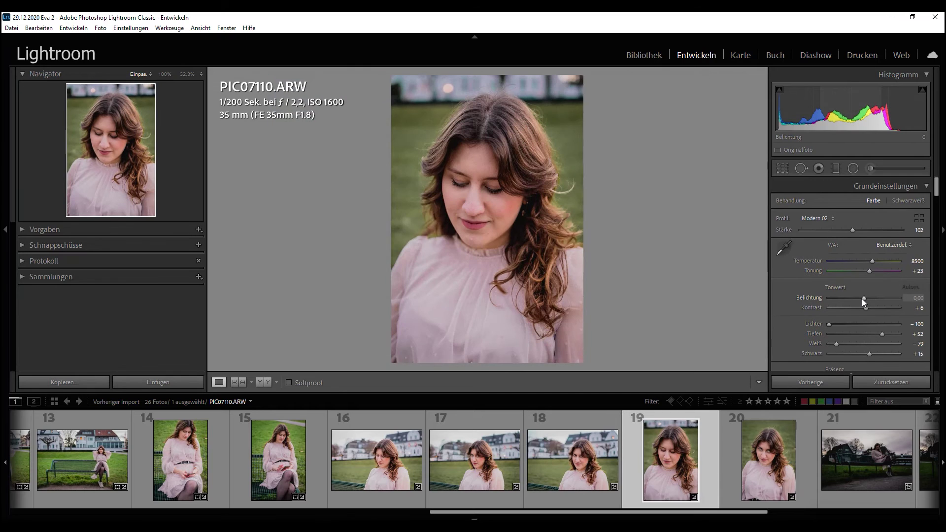
{"action": "left_click_drag", "start_coordinate": [864, 300], "coordinate": [868, 299]}
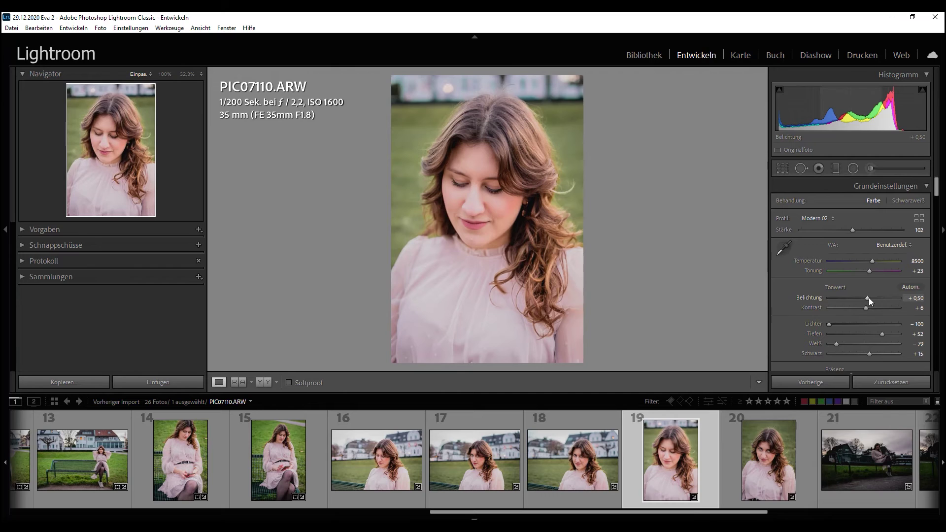
{"action": "key", "text": "Right"}
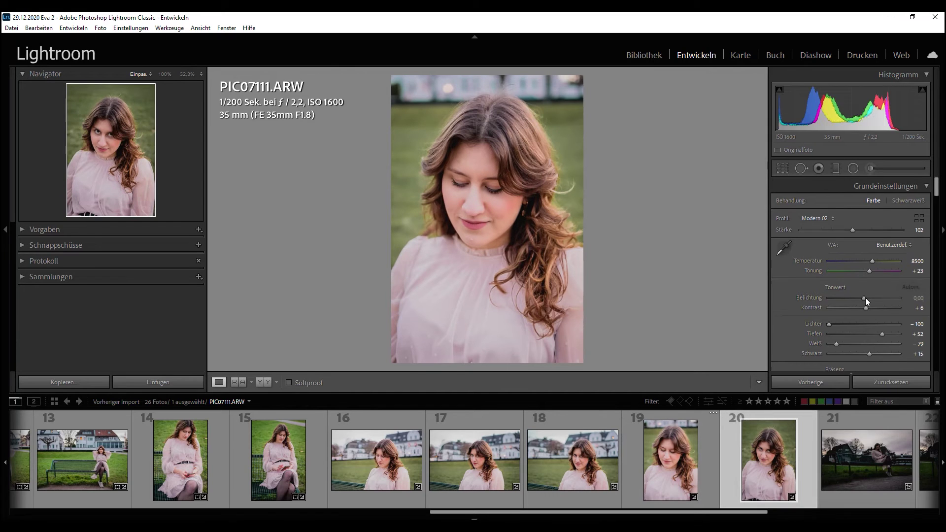
Straighten PIC07111 with a slight rotation in the crop tool.
{"action": "key", "text": "r"}
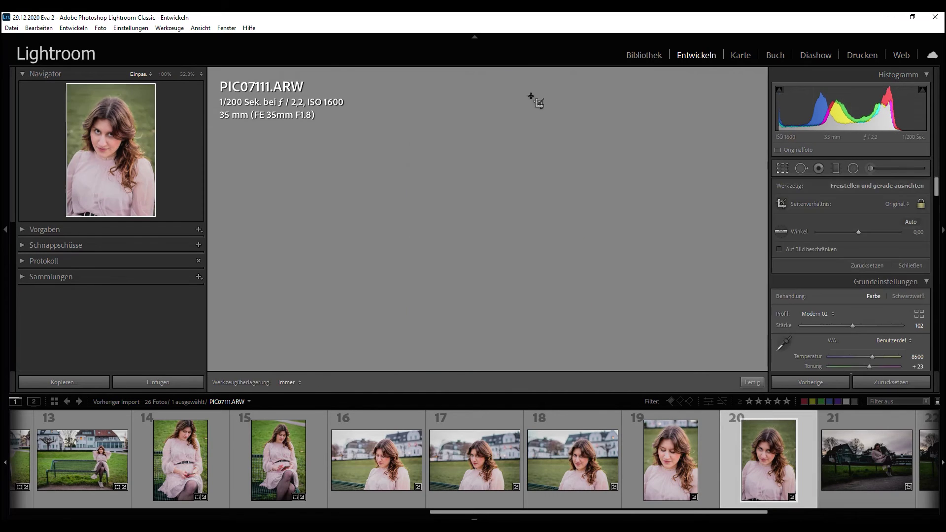
{"action": "left_click_drag", "start_coordinate": [582, 79], "coordinate": [578, 84]}
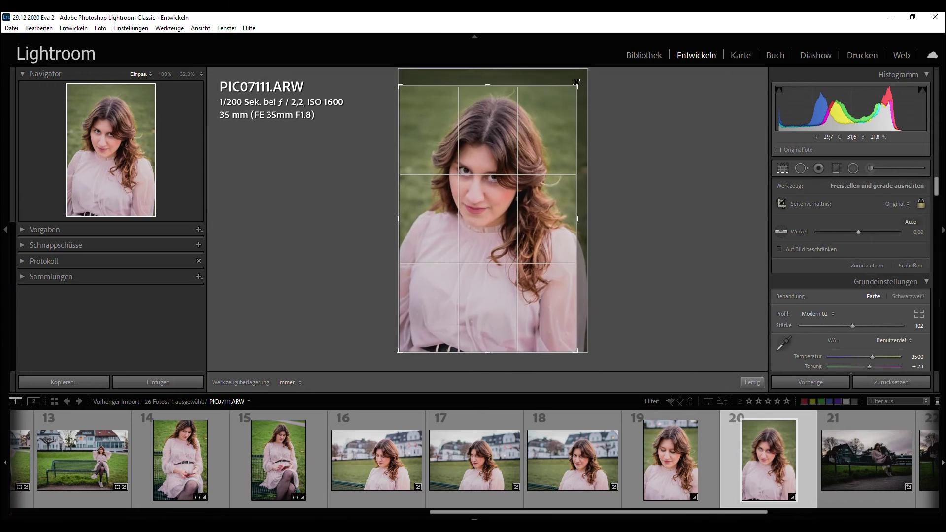
{"action": "key", "text": "Return"}
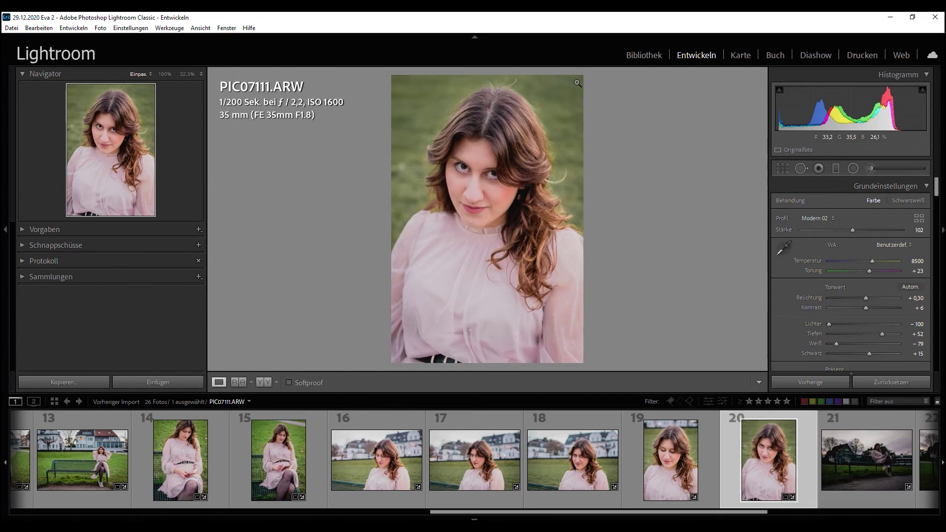
{"action": "scroll", "coordinate": [509, 448], "scroll_direction": "down", "scroll_amount": 2}
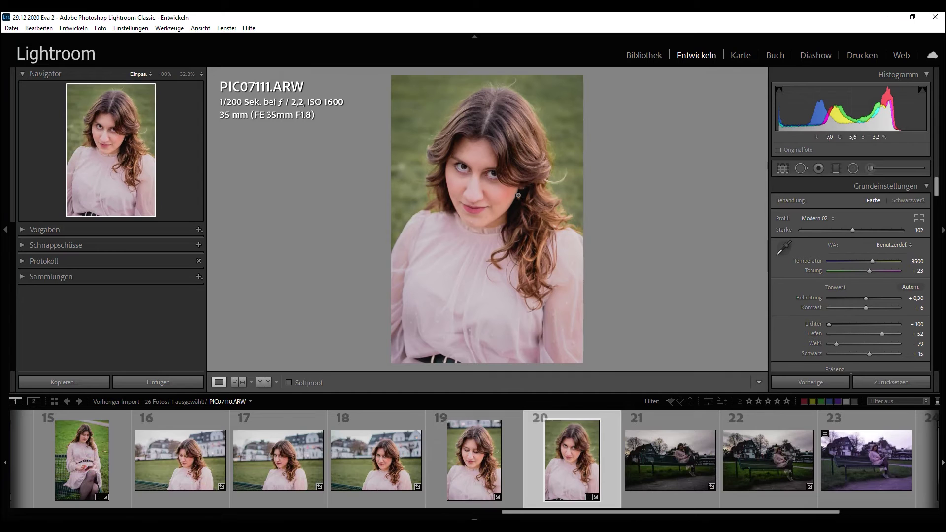
Zoom in on the eyes and brush a local mask over both irises.
{"action": "left_click", "coordinate": [476, 164]}
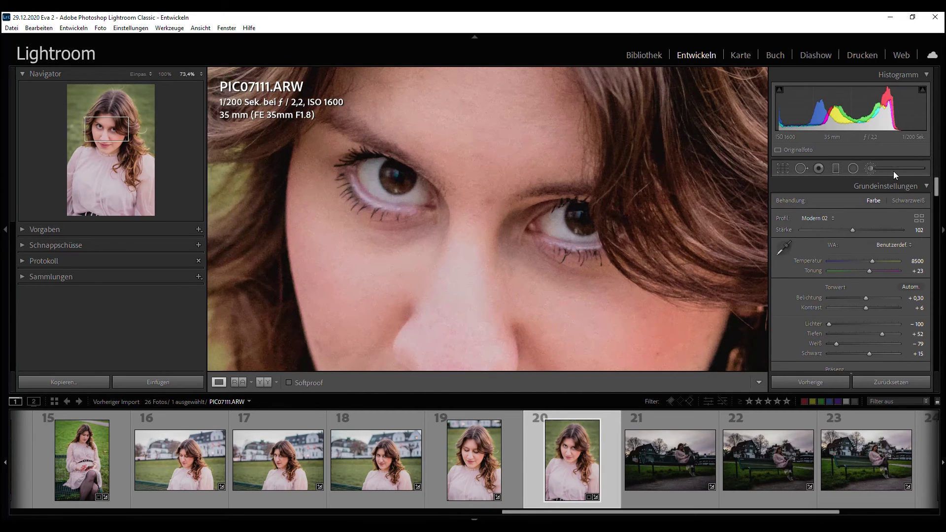
{"action": "key", "text": "k"}
{"action": "key", "text": "backslash"}
{"action": "key", "text": "backslash"}
{"action": "key", "text": "h"}
{"action": "left_click_drag", "start_coordinate": [387, 171], "coordinate": [404, 181]}
{"action": "left_click_drag", "start_coordinate": [583, 221], "coordinate": [576, 217]}
{"action": "key", "text": "h"}
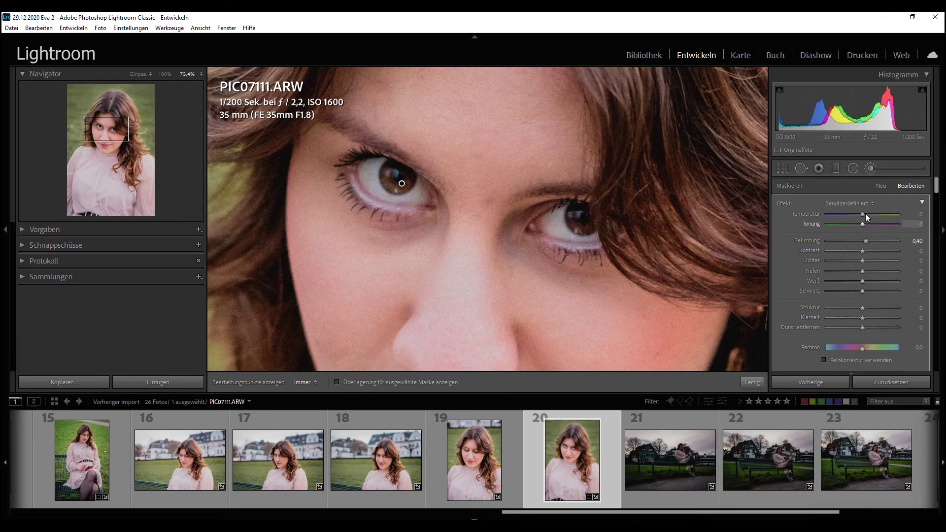
Apply the Augen preset to the eye mask, tune its tones, and set exposure 0,40.
{"action": "left_click", "coordinate": [848, 203]}
{"action": "left_click", "coordinate": [746, 406]}
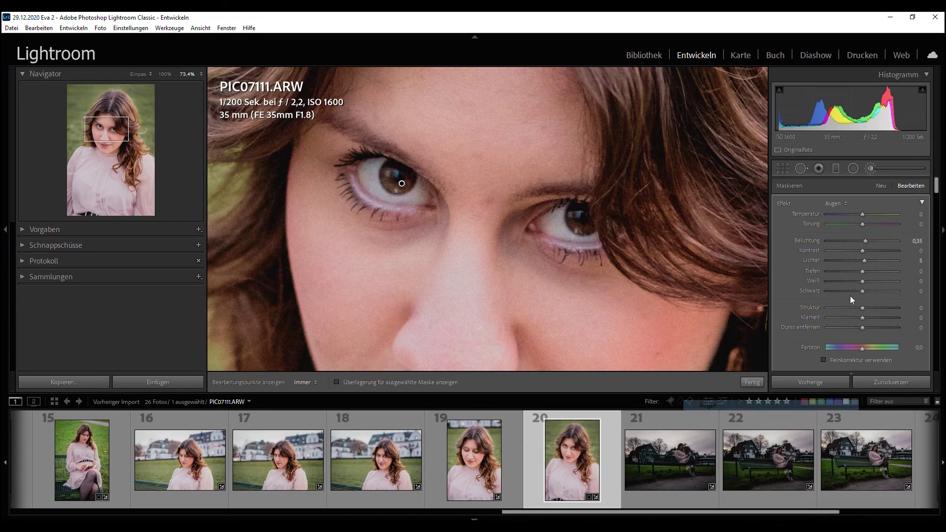
{"action": "left_click", "coordinate": [871, 261]}
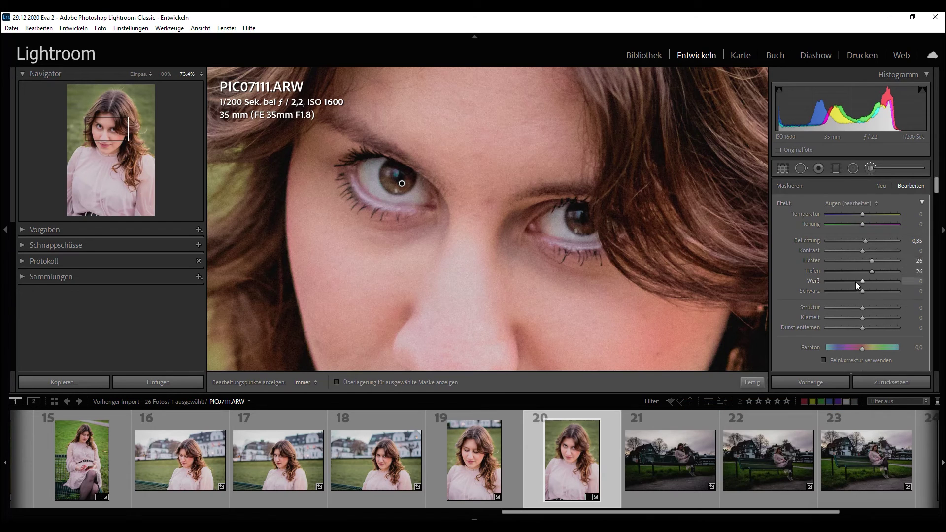
{"action": "left_click", "coordinate": [857, 290]}
{"action": "left_click", "coordinate": [868, 251]}
{"action": "left_click", "coordinate": [909, 241]}
{"action": "type", "text": "0,4"}
{"action": "key", "text": "Return"}
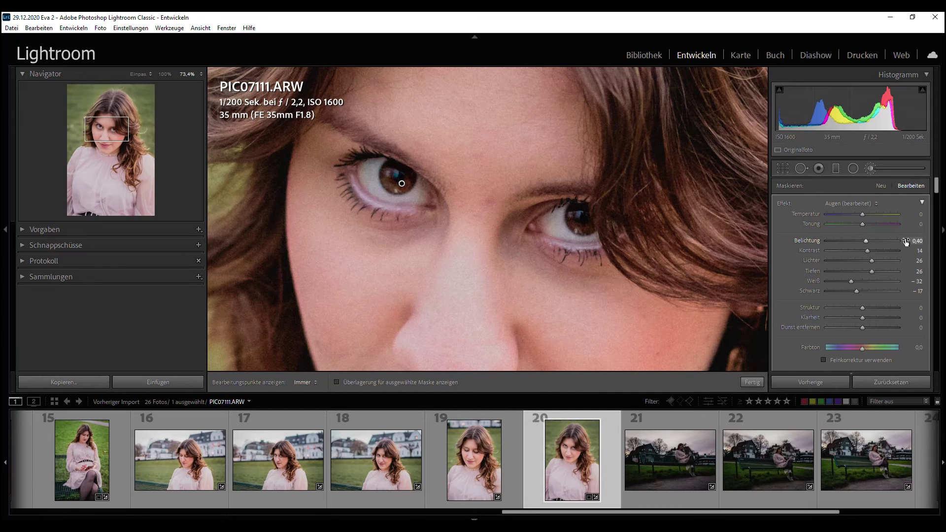
{"action": "left_click", "coordinate": [113, 129]}
{"action": "key", "text": "z"}
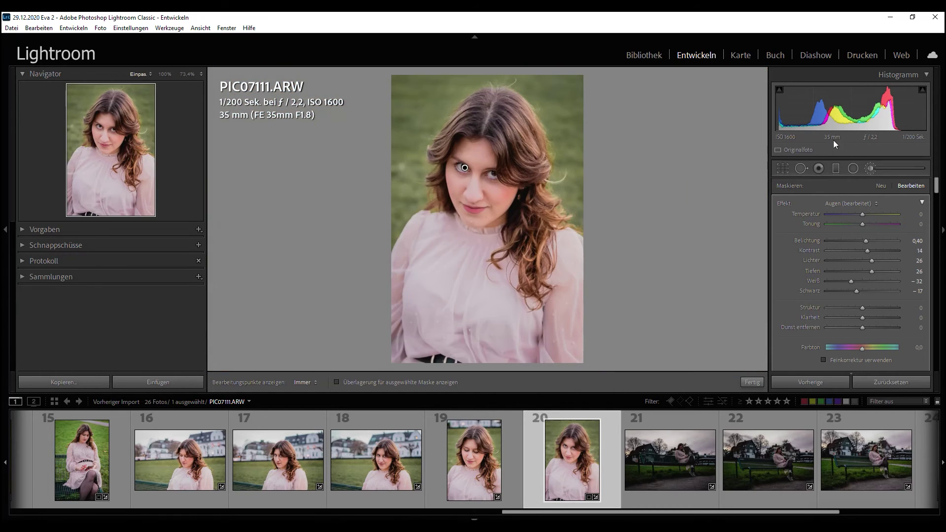
{"action": "left_click", "coordinate": [873, 168]}
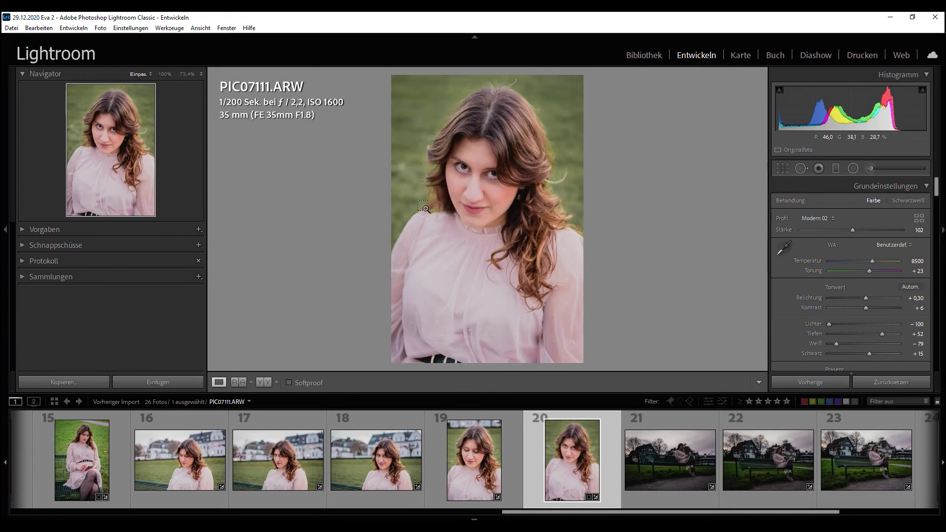
Compare the eye edit against the before version in a close-up.
{"action": "left_click", "coordinate": [486, 160]}
{"action": "key", "text": "backslash"}
{"action": "key", "text": "backslash"}
{"action": "left_click_drag", "start_coordinate": [577, 211], "coordinate": [567, 176]}
{"action": "key", "text": "backslash"}
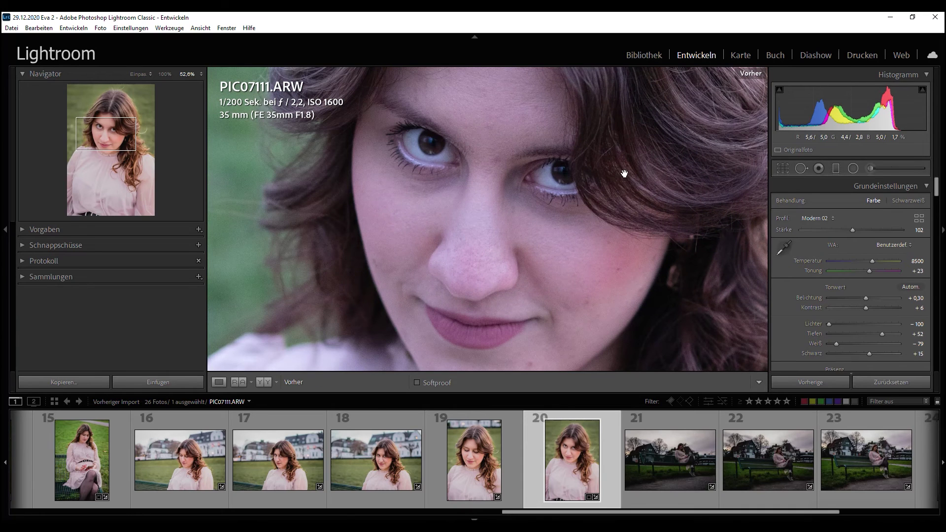
{"action": "key", "text": "backslash"}
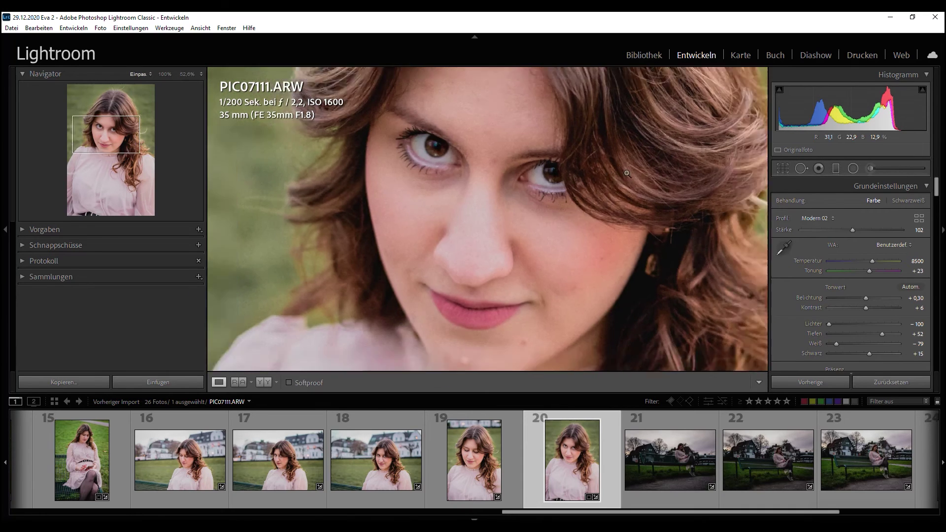
{"action": "left_click", "coordinate": [627, 174]}
Raise PIC07112's exposure to +1,69.
{"action": "left_click", "coordinate": [665, 456]}
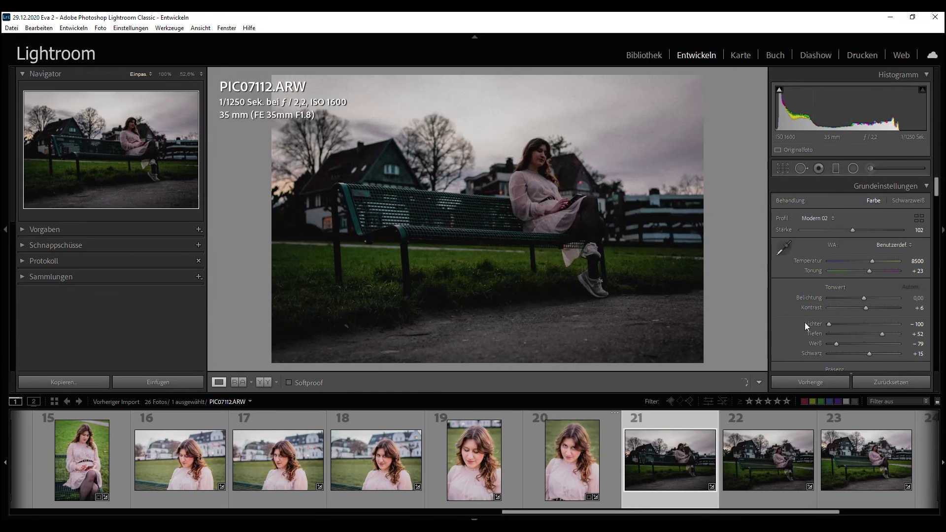
{"action": "left_click_drag", "start_coordinate": [865, 297], "coordinate": [877, 296]}
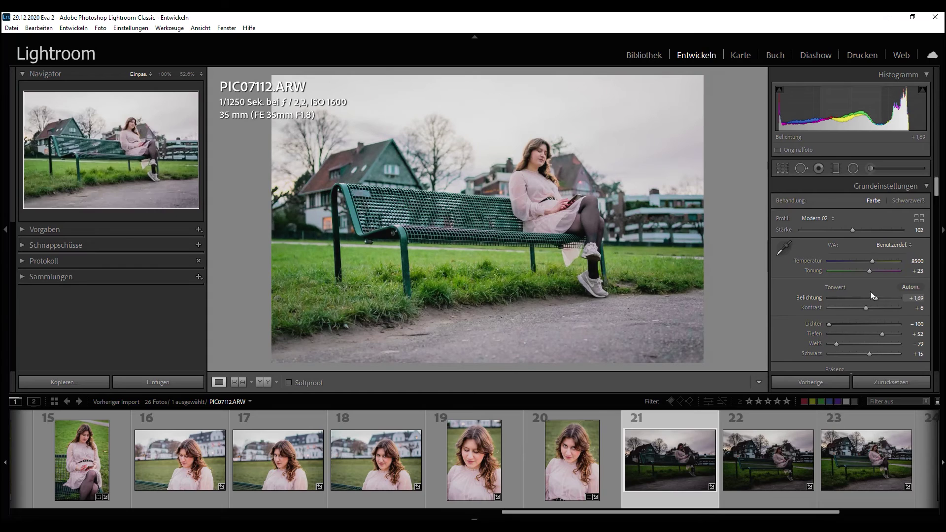
{"action": "left_click", "coordinate": [853, 168]}
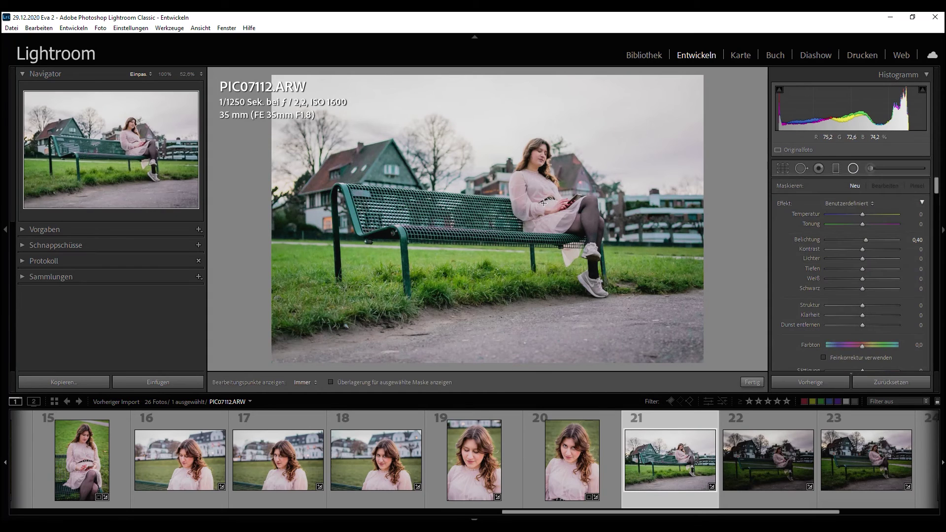
Draw a radial ellipse around the woman in PIC07112 and burn its surroundings to −0,70 exposure.
{"action": "left_click_drag", "start_coordinate": [544, 202], "coordinate": [629, 389]}
{"action": "scroll", "coordinate": [827, 278], "scroll_direction": "down", "scroll_amount": 3}
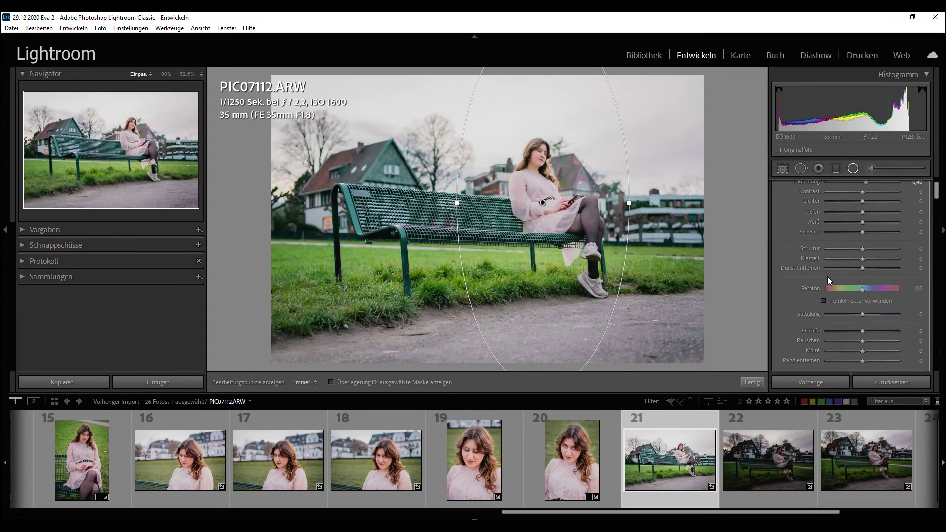
{"action": "scroll", "coordinate": [833, 324], "scroll_direction": "up", "scroll_amount": 3}
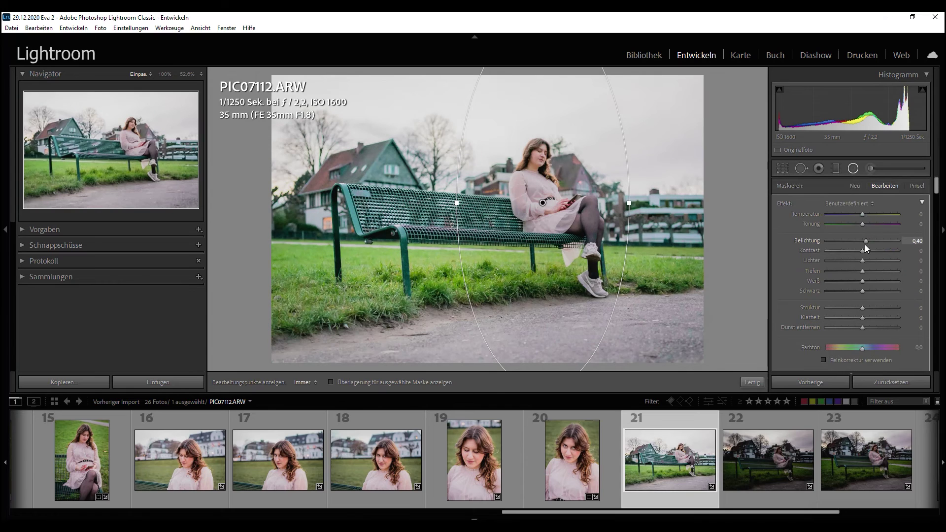
{"action": "key", "text": "shift+Down"}
{"action": "key", "text": "shift+Down"}
{"action": "key", "text": "shift+Down"}
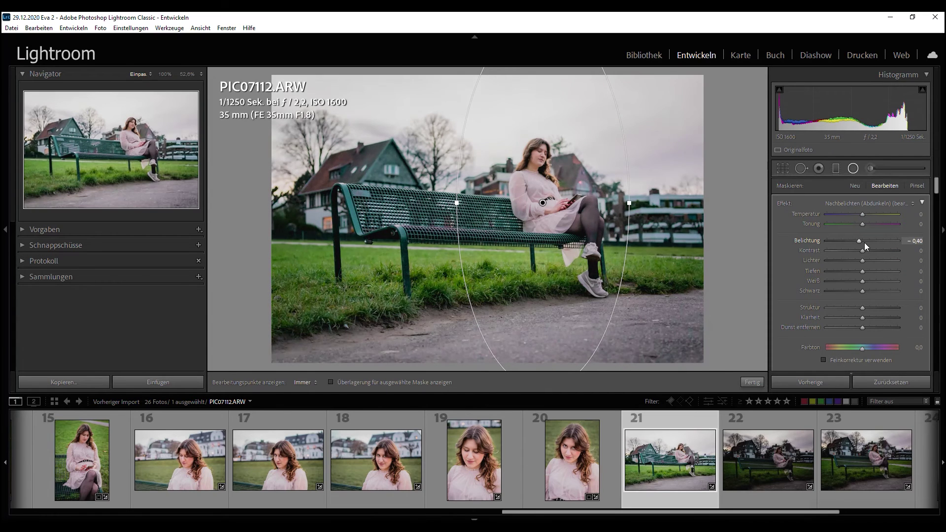
{"action": "key", "text": "shift+Down"}
{"action": "left_click_drag", "start_coordinate": [546, 205], "coordinate": [549, 205]}
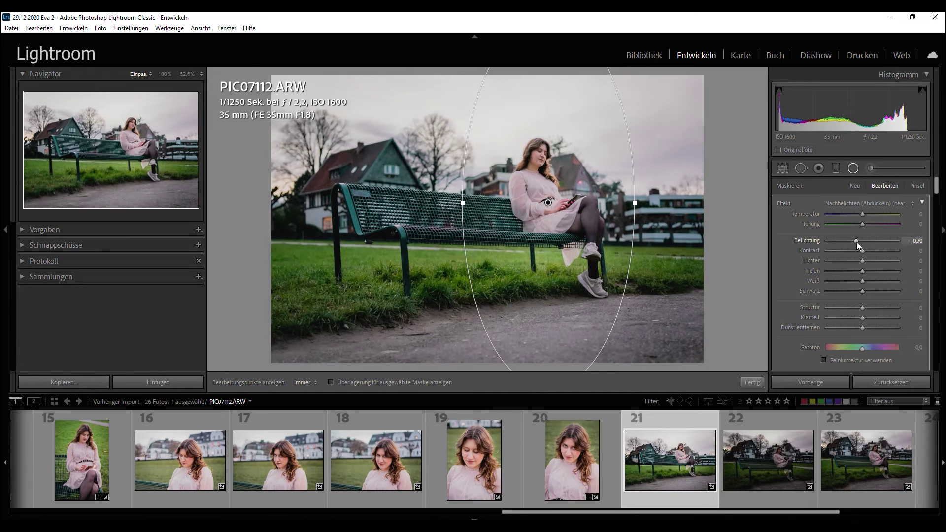
{"action": "left_click", "coordinate": [752, 382]}
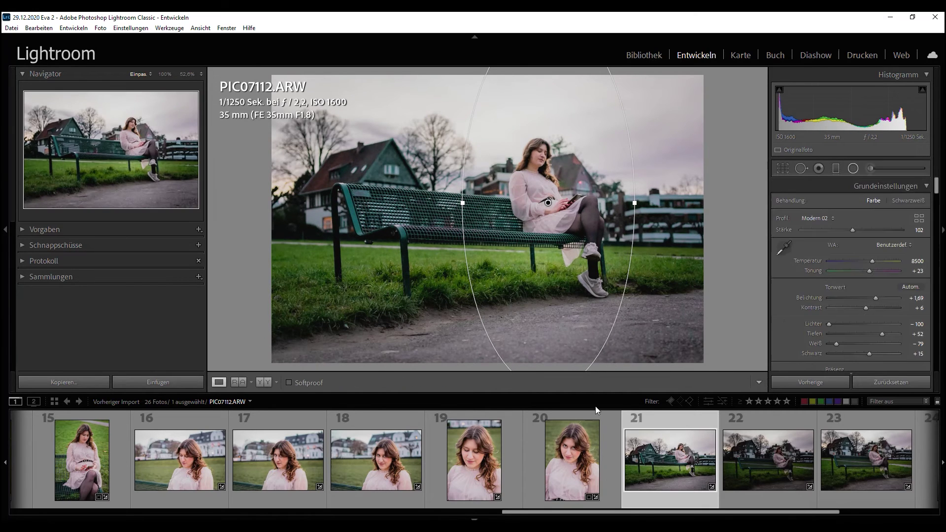
Push the green hue to −100 and shift the yellow hue in HSL.
{"action": "scroll", "coordinate": [808, 309], "scroll_direction": "down", "scroll_amount": 5}
{"action": "scroll", "coordinate": [809, 309], "scroll_direction": "down", "scroll_amount": 5}
{"action": "scroll", "coordinate": [808, 309], "scroll_direction": "down", "scroll_amount": 5}
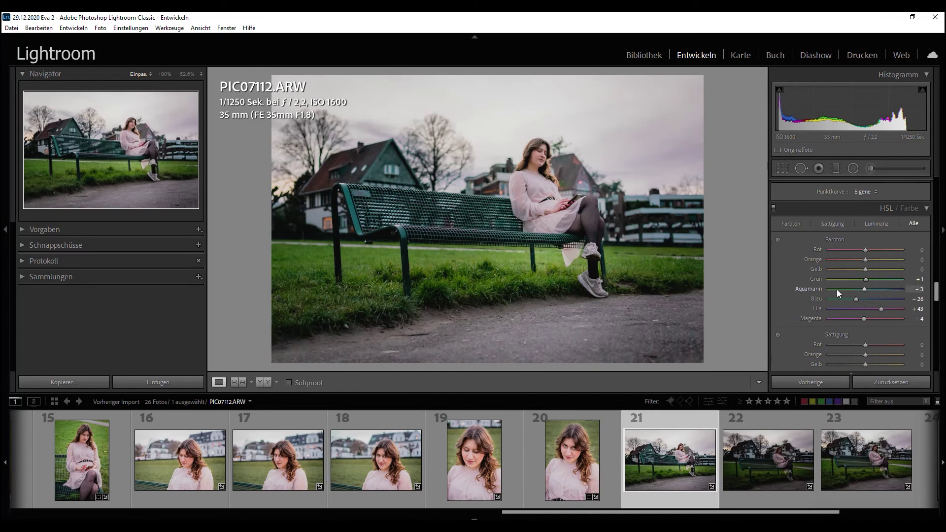
{"action": "mouse_move", "coordinate": [842, 280]}
{"action": "left_mouse_down"}
{"action": "mouse_move", "coordinate": [885, 277]}
{"action": "mouse_move", "coordinate": [801, 276]}
{"action": "left_mouse_up"}
{"action": "mouse_move", "coordinate": [866, 269]}
{"action": "left_mouse_down"}
{"action": "mouse_move", "coordinate": [838, 268]}
{"action": "mouse_move", "coordinate": [918, 280]}
{"action": "mouse_move", "coordinate": [839, 270]}
{"action": "left_mouse_up"}
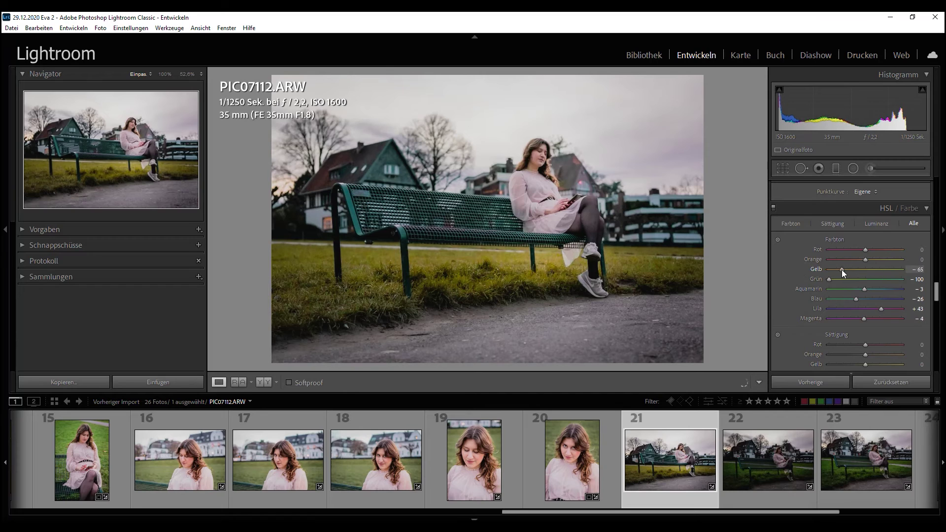
Reduce yellow saturation, darken yellow luminance to −55, and select the three bench photos.
{"action": "scroll", "coordinate": [851, 284], "scroll_direction": "down", "scroll_amount": 3}
{"action": "mouse_move", "coordinate": [865, 306]}
{"action": "left_mouse_down"}
{"action": "mouse_move", "coordinate": [850, 303]}
{"action": "mouse_move", "coordinate": [917, 307]}
{"action": "mouse_move", "coordinate": [917, 316]}
{"action": "mouse_move", "coordinate": [822, 323]}
{"action": "left_mouse_up"}
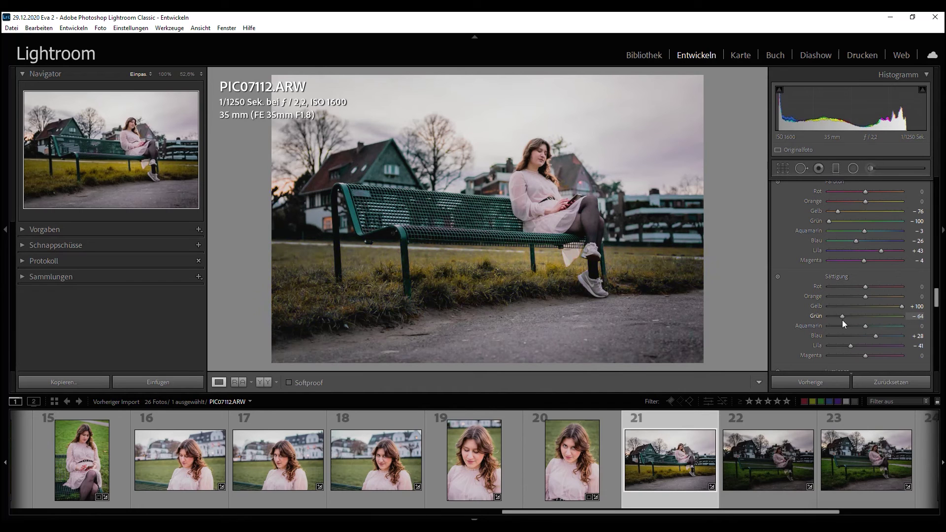
{"action": "mouse_move", "coordinate": [850, 307]}
{"action": "left_mouse_down"}
{"action": "mouse_move", "coordinate": [862, 306]}
{"action": "mouse_move", "coordinate": [850, 318]}
{"action": "left_mouse_up"}
{"action": "scroll", "coordinate": [811, 279], "scroll_direction": "down", "scroll_amount": 3}
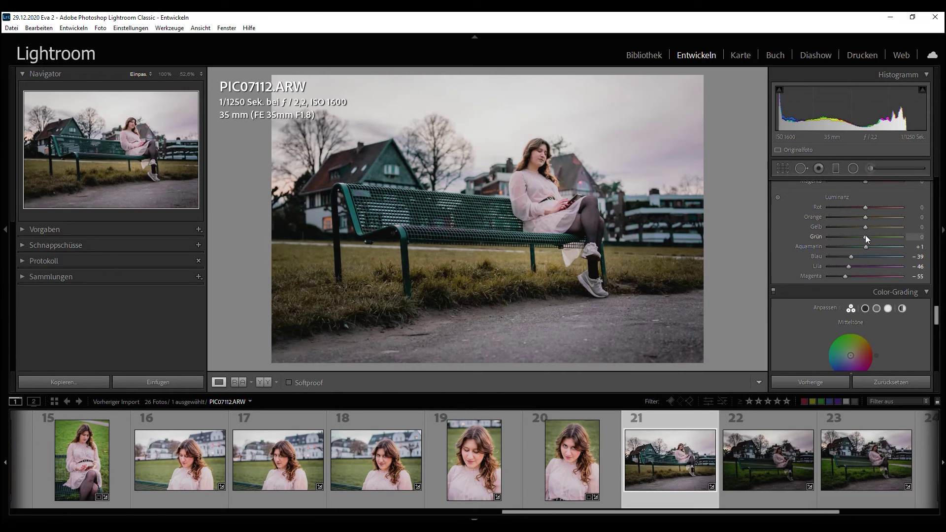
{"action": "mouse_move", "coordinate": [865, 227]}
{"action": "left_mouse_down"}
{"action": "mouse_move", "coordinate": [883, 228]}
{"action": "mouse_move", "coordinate": [844, 232]}
{"action": "mouse_move", "coordinate": [854, 238]}
{"action": "left_mouse_up"}
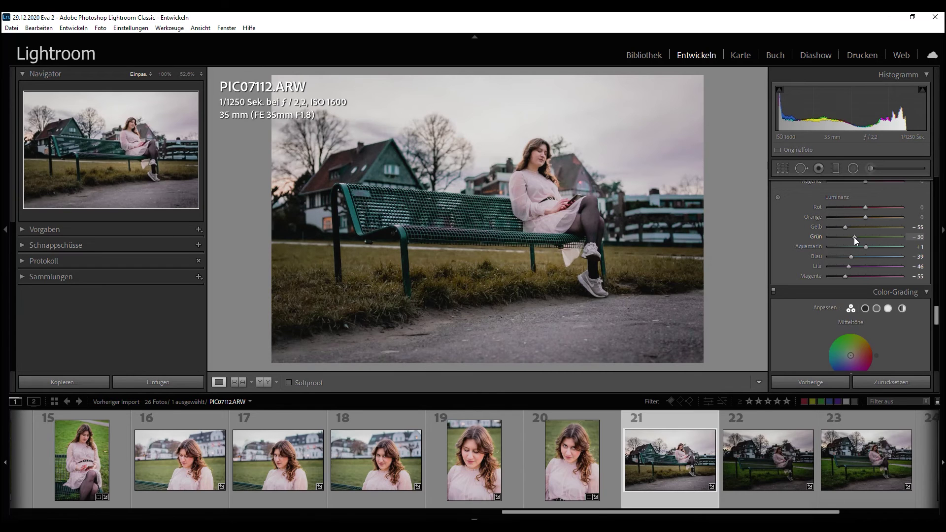
{"action": "scroll", "coordinate": [692, 455], "scroll_direction": "down", "scroll_amount": 3}
{"action": "left_click", "coordinate": [639, 460], "text": "shift"}
Synchronise the grade across photos 21–23.
{"action": "left_click", "coordinate": [805, 386]}
{"action": "key", "text": "Return"}
{"action": "left_click", "coordinate": [530, 465]}
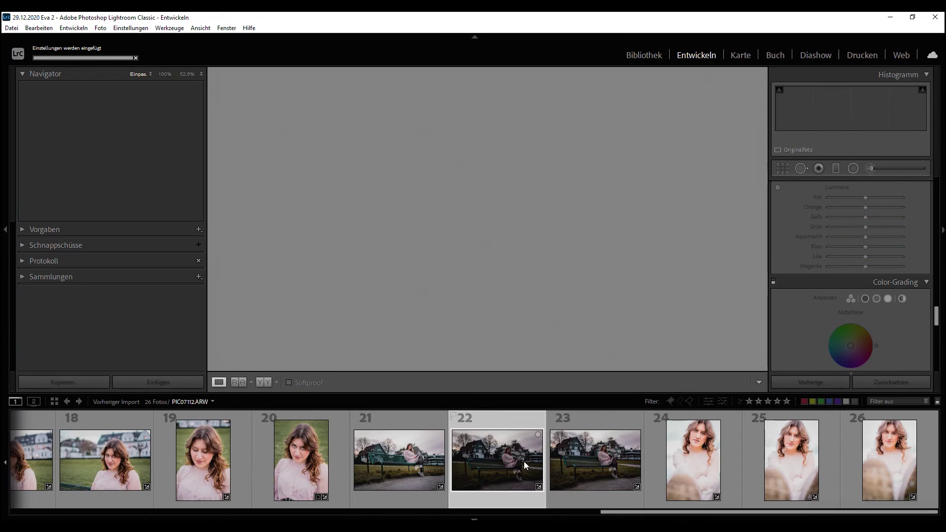
Brighten PIC07113 to +1,62 and PIC07115 to +1,06 exposure.
{"action": "scroll", "coordinate": [780, 262], "scroll_direction": "up", "scroll_amount": 15}
{"action": "left_click_drag", "start_coordinate": [869, 300], "coordinate": [875, 299]}
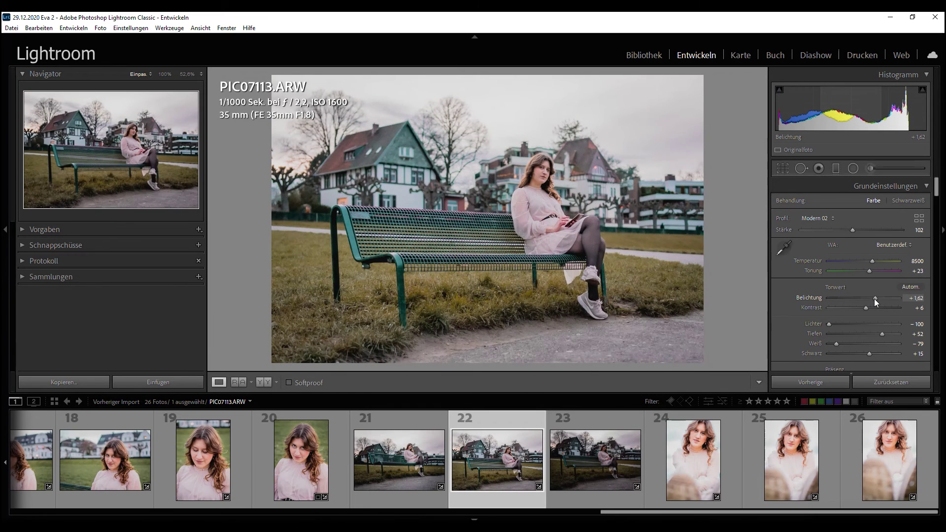
{"action": "left_click", "coordinate": [604, 461]}
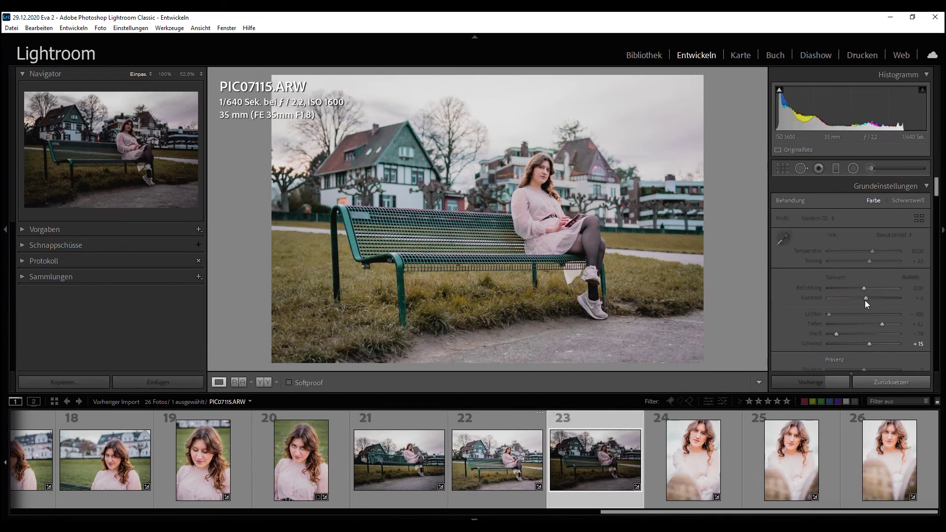
{"action": "left_click_drag", "start_coordinate": [875, 299], "coordinate": [871, 297]}
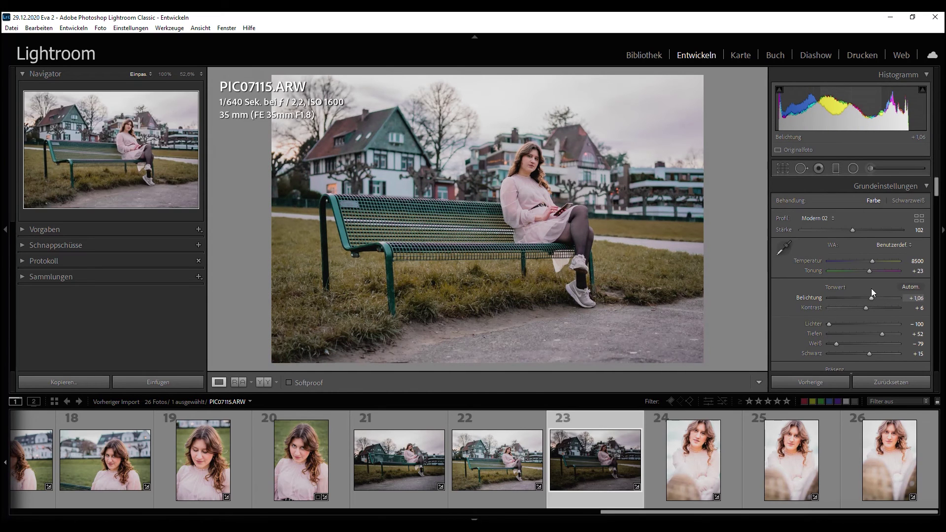
{"action": "left_click", "coordinate": [854, 169]}
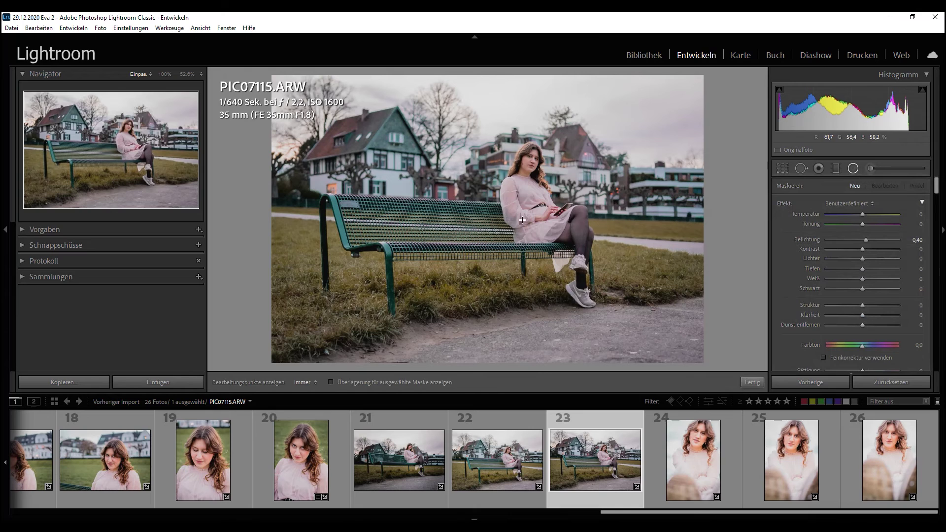
Add an oval burn around the woman in PIC07115, darkening the area outside it.
{"action": "left_click_drag", "start_coordinate": [534, 220], "coordinate": [613, 414]}
{"action": "scroll", "coordinate": [834, 317], "scroll_direction": "down", "scroll_amount": 5}
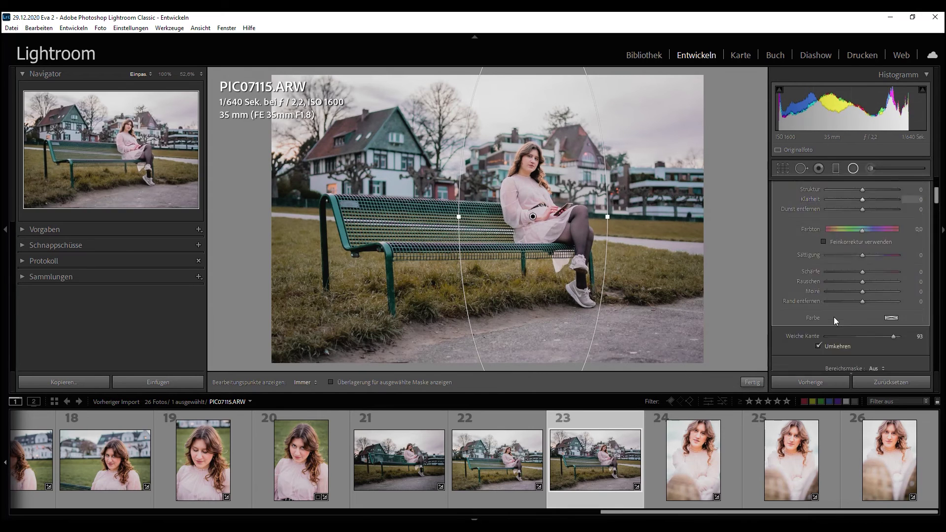
{"action": "scroll", "coordinate": [834, 318], "scroll_direction": "down", "scroll_amount": 5}
{"action": "scroll", "coordinate": [809, 297], "scroll_direction": "up", "scroll_amount": 5}
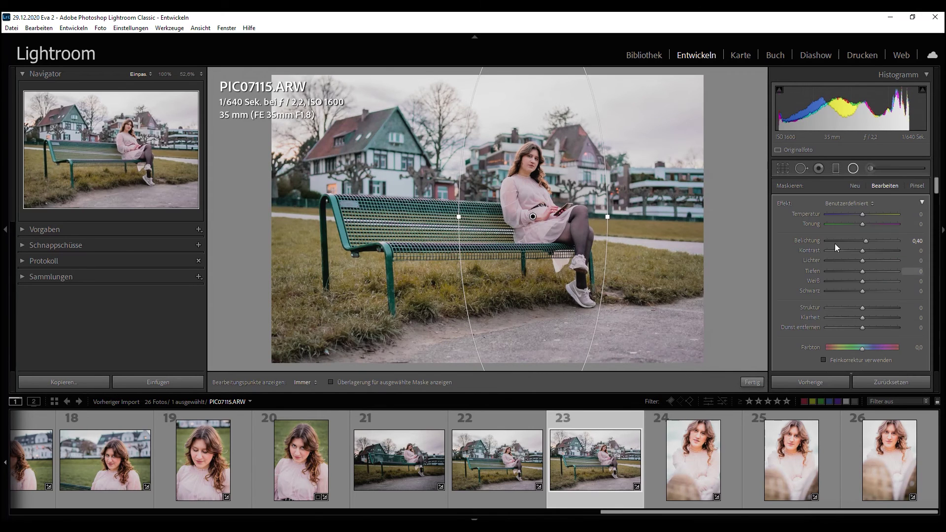
{"action": "double_click", "coordinate": [865, 242]}
{"action": "left_click_drag", "start_coordinate": [865, 242], "coordinate": [860, 242]}
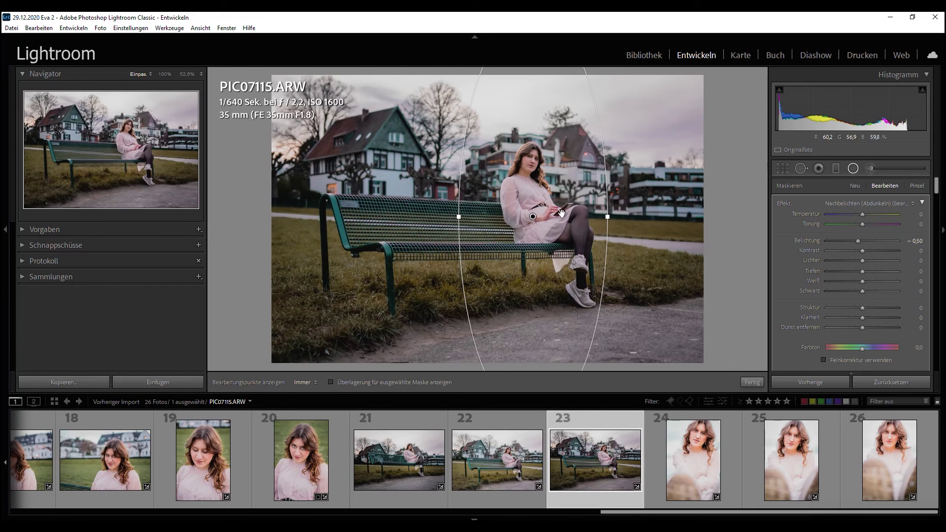
Add a matching oval burn at −0,60 exposure on PIC07113, nudged slightly right and down.
{"action": "key", "text": "Left"}
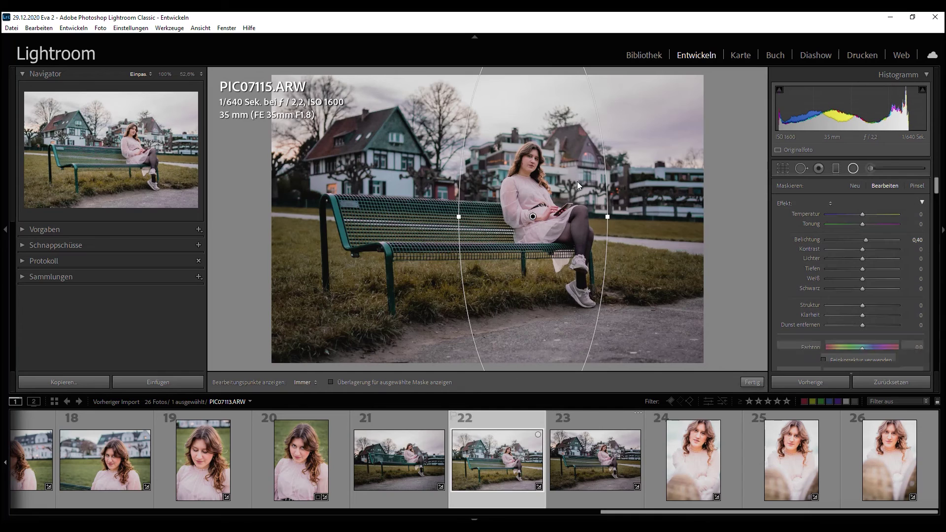
{"action": "left_click_drag", "start_coordinate": [550, 216], "coordinate": [625, 367]}
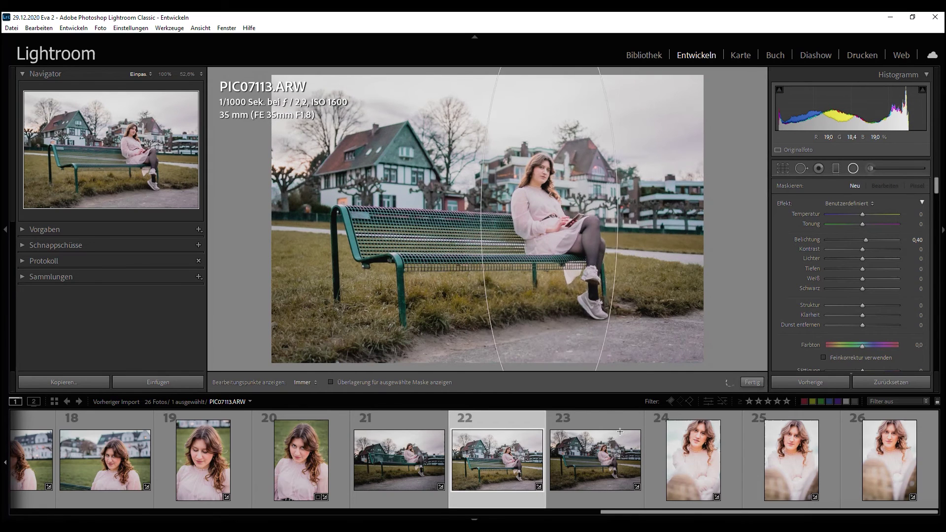
{"action": "double_click", "coordinate": [865, 241]}
{"action": "scroll", "coordinate": [822, 291], "scroll_direction": "down", "scroll_amount": 3}
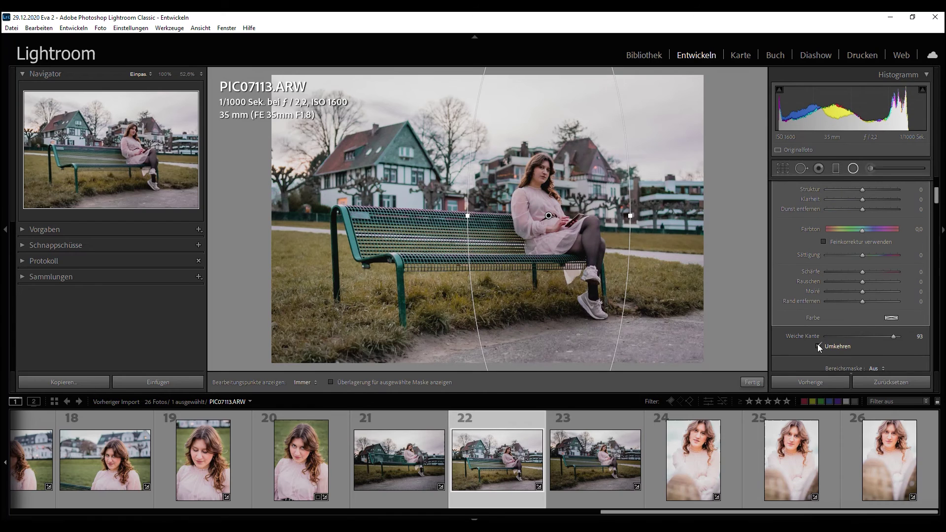
{"action": "scroll", "coordinate": [830, 310], "scroll_direction": "up", "scroll_amount": 3}
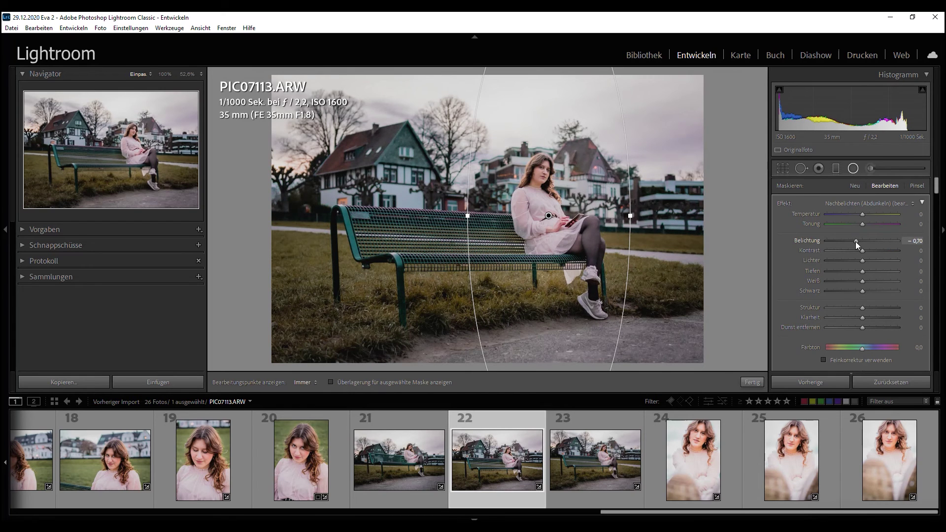
{"action": "left_click_drag", "start_coordinate": [855, 241], "coordinate": [858, 241]}
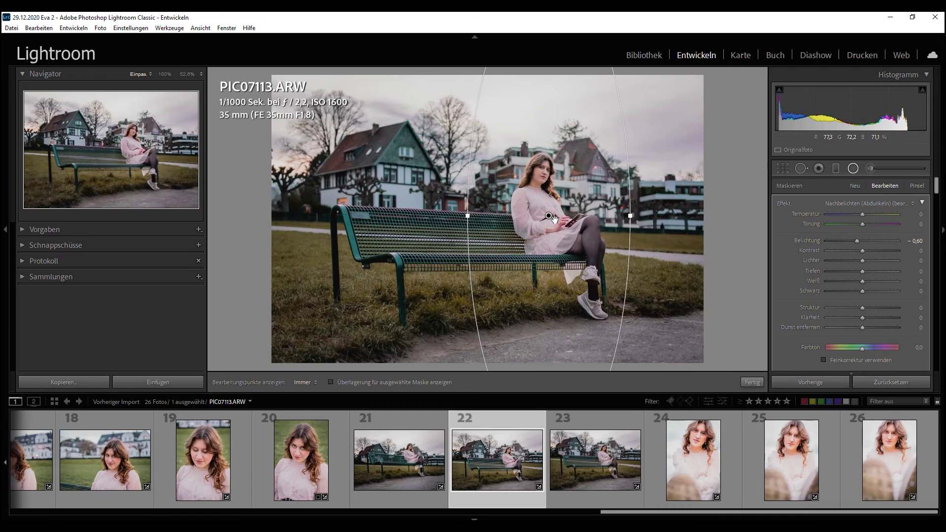
{"action": "left_click_drag", "start_coordinate": [549, 215], "coordinate": [556, 226]}
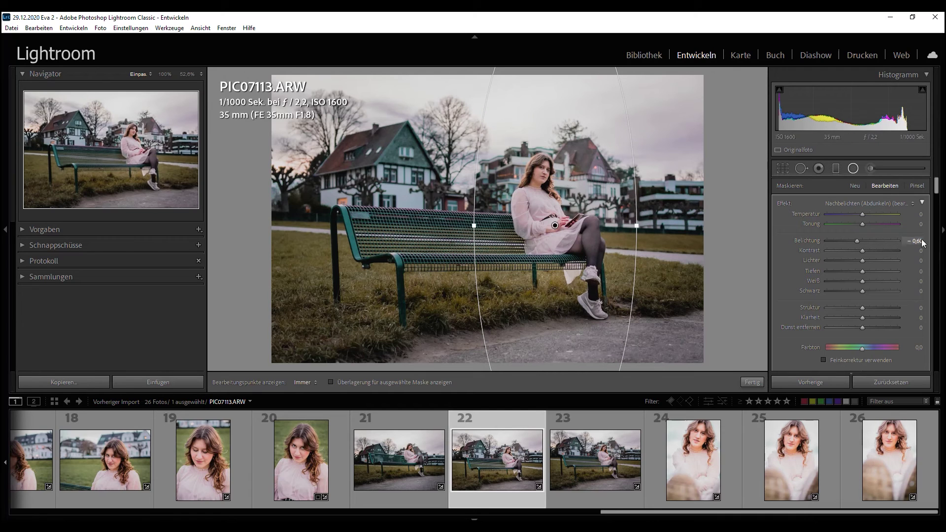
{"action": "left_click", "coordinate": [853, 169]}
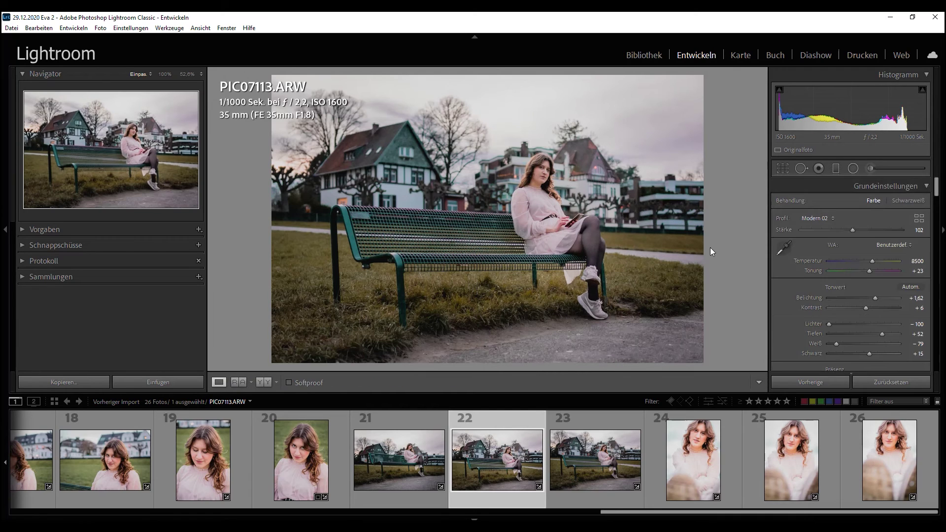
Paint a brush adjustment over the woman in PIC07113 and try different sharpness values.
{"action": "left_click", "coordinate": [889, 167]}
{"action": "key", "text": "h"}
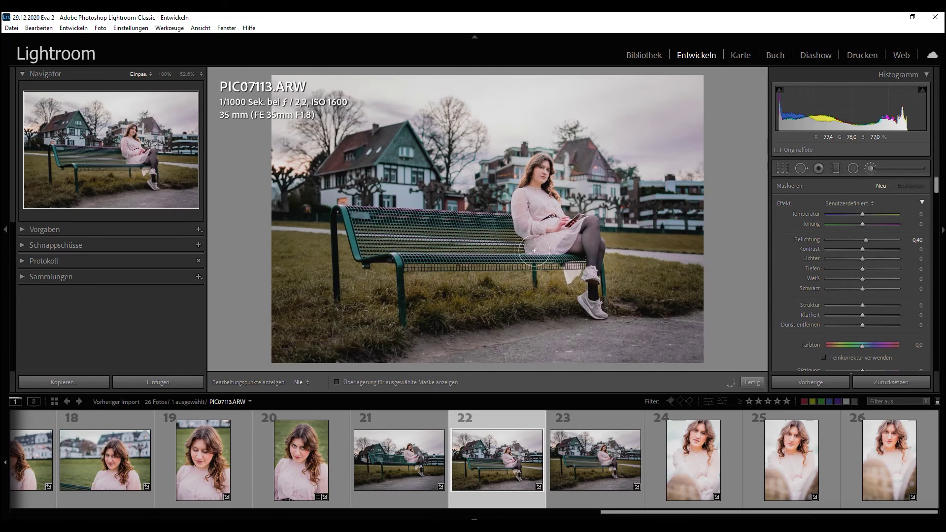
{"action": "left_click_drag", "start_coordinate": [549, 226], "coordinate": [549, 226]}
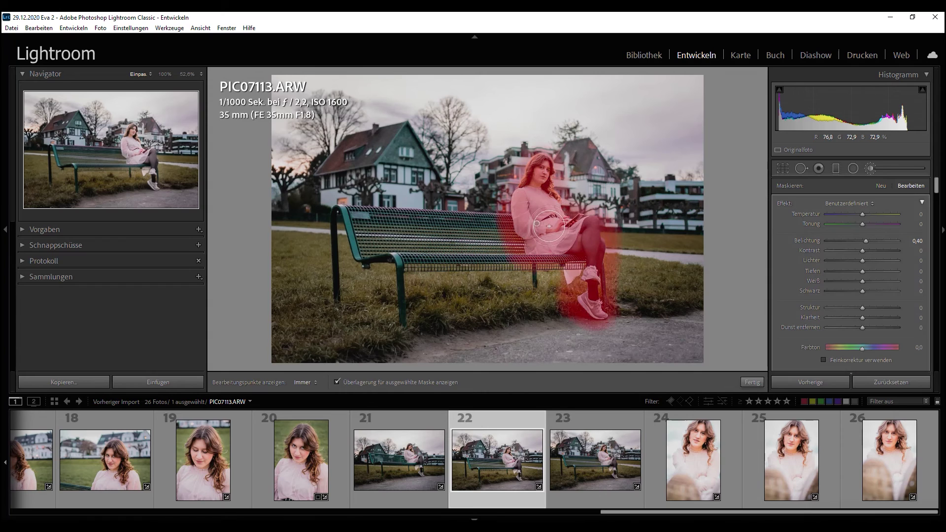
{"action": "scroll", "coordinate": [796, 283], "scroll_direction": "down", "scroll_amount": 3}
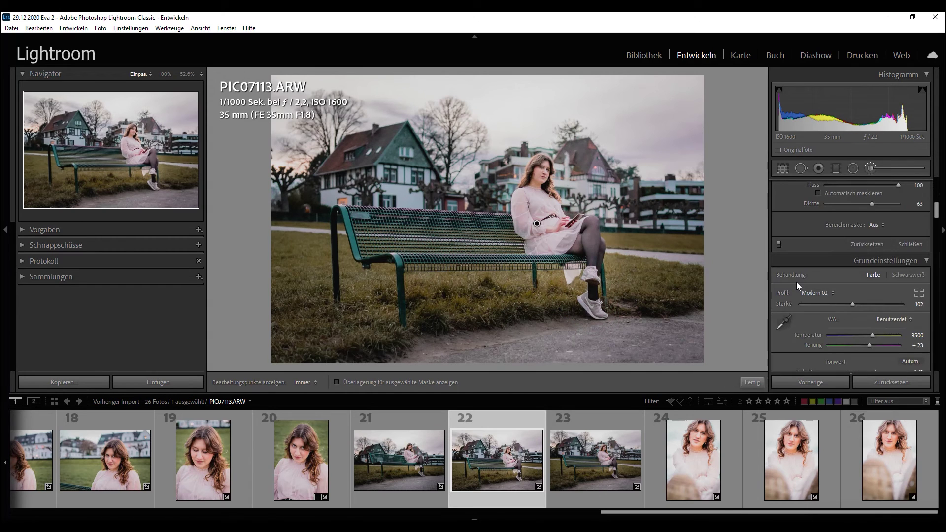
{"action": "scroll", "coordinate": [800, 283], "scroll_direction": "up", "scroll_amount": 2}
{"action": "scroll", "coordinate": [800, 296], "scroll_direction": "down", "scroll_amount": 2}
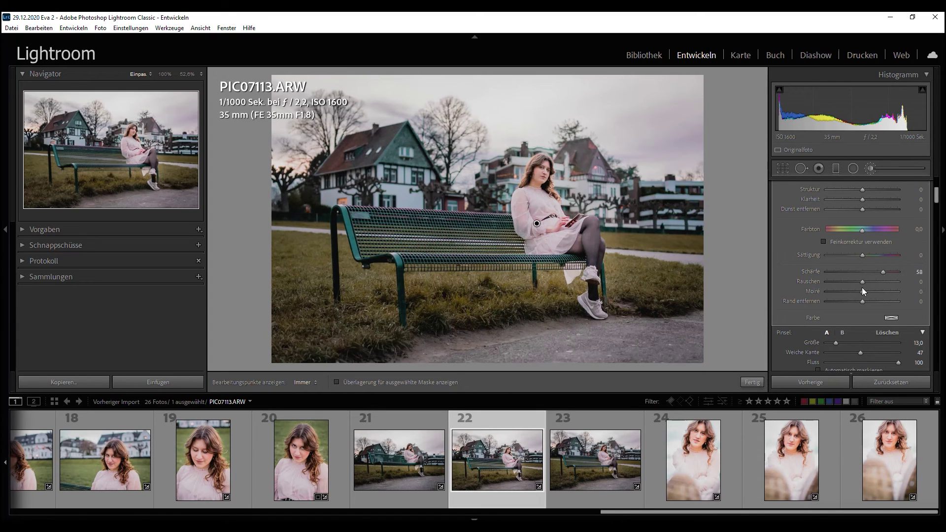
{"action": "left_click_drag", "start_coordinate": [863, 302], "coordinate": [853, 301]}
{"action": "mouse_move", "coordinate": [884, 273]}
{"action": "left_mouse_down"}
{"action": "mouse_move", "coordinate": [863, 273]}
{"action": "mouse_move", "coordinate": [888, 273]}
{"action": "left_mouse_up"}
{"action": "key", "text": "z"}
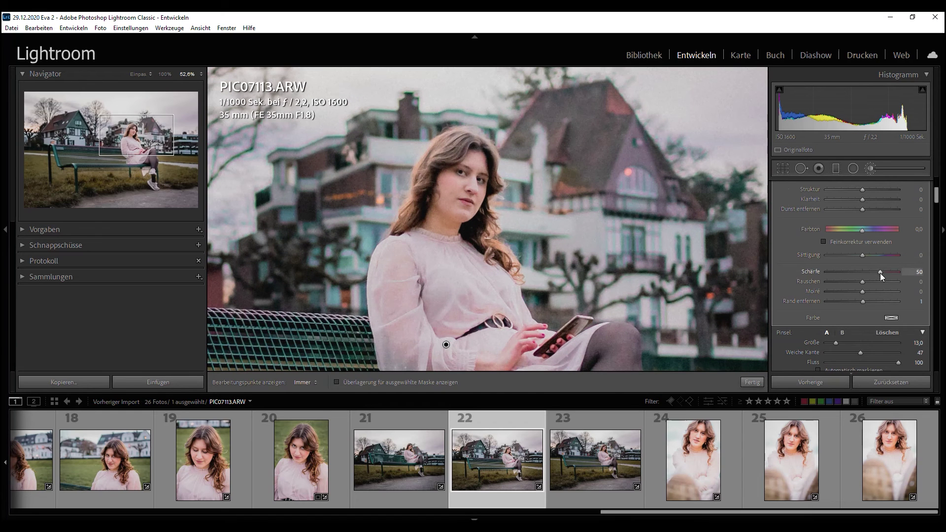
{"action": "double_click", "coordinate": [881, 273]}
{"action": "mouse_move", "coordinate": [861, 273]}
{"action": "left_mouse_down"}
{"action": "mouse_move", "coordinate": [894, 271]}
{"action": "mouse_move", "coordinate": [868, 274]}
{"action": "left_mouse_up"}
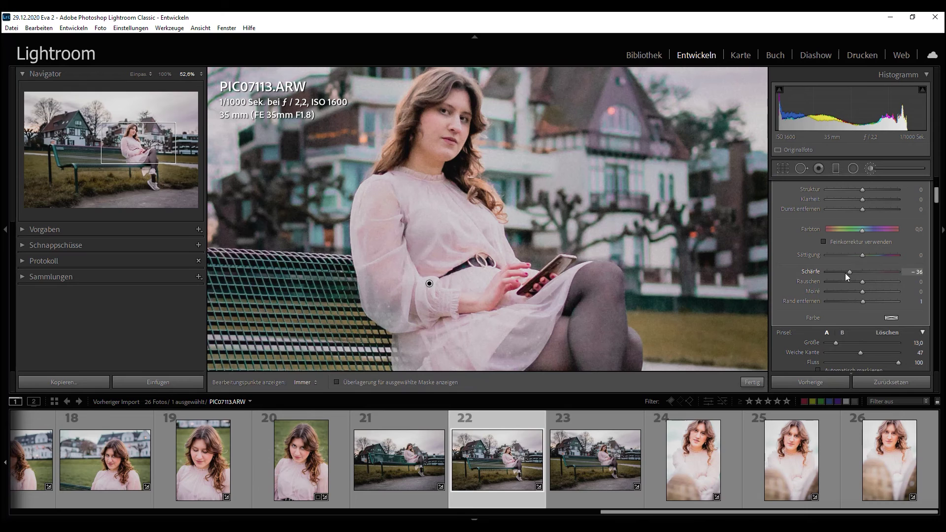
{"action": "left_click_drag", "start_coordinate": [814, 273], "coordinate": [836, 272]}
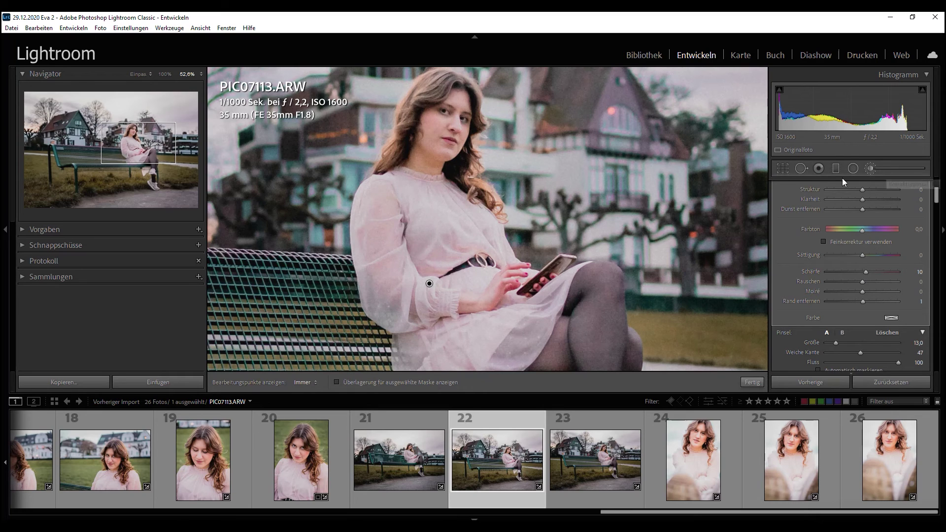
Delete the brush pin, undo that, and return to the fitted full-photo view.
{"action": "right_click", "coordinate": [430, 285]}
{"action": "left_click", "coordinate": [448, 299]}
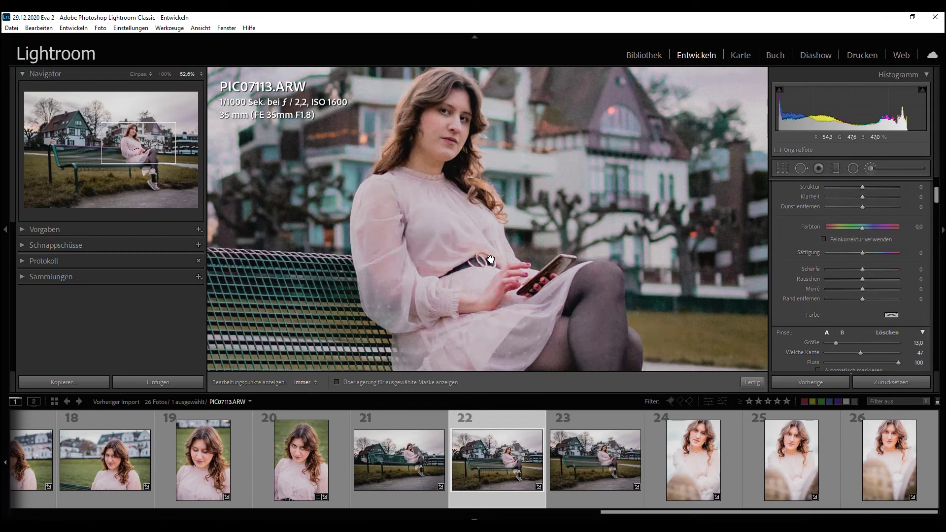
{"action": "key", "text": "ctrl+z"}
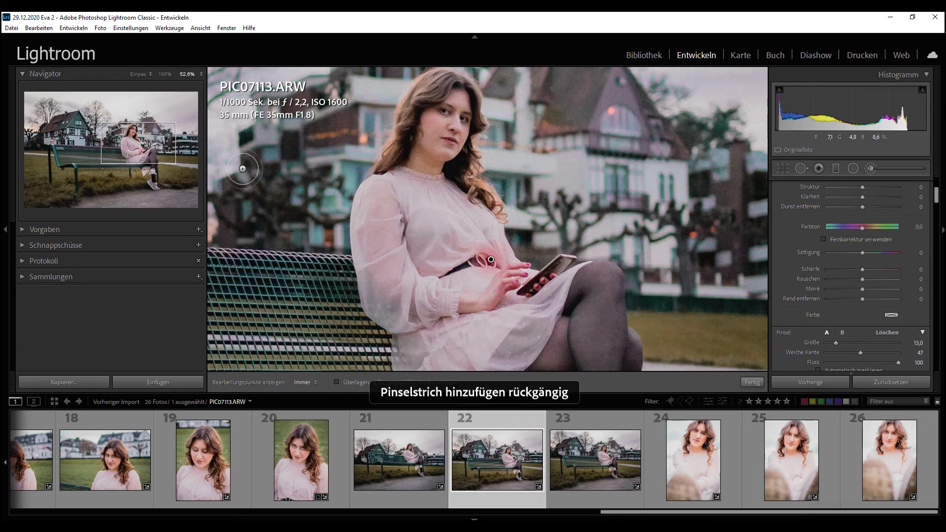
{"action": "left_click", "coordinate": [150, 141]}
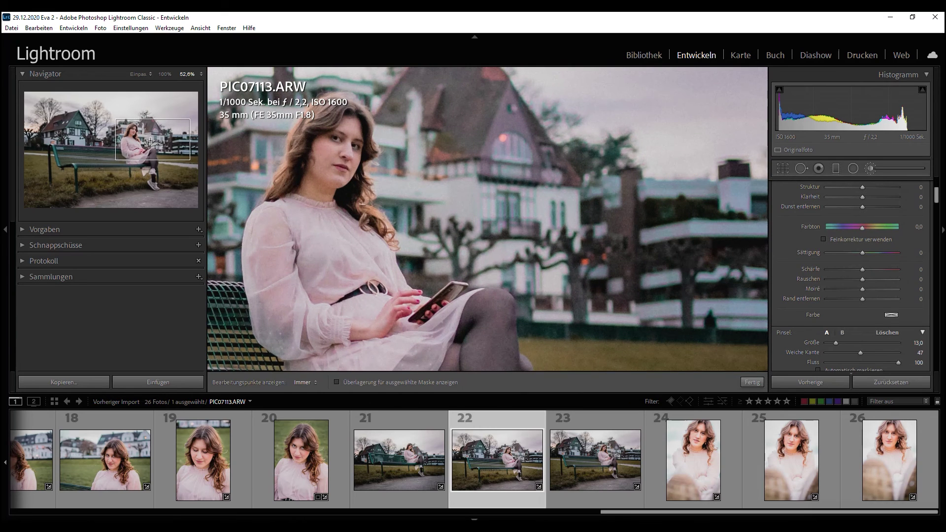
{"action": "key", "text": "z"}
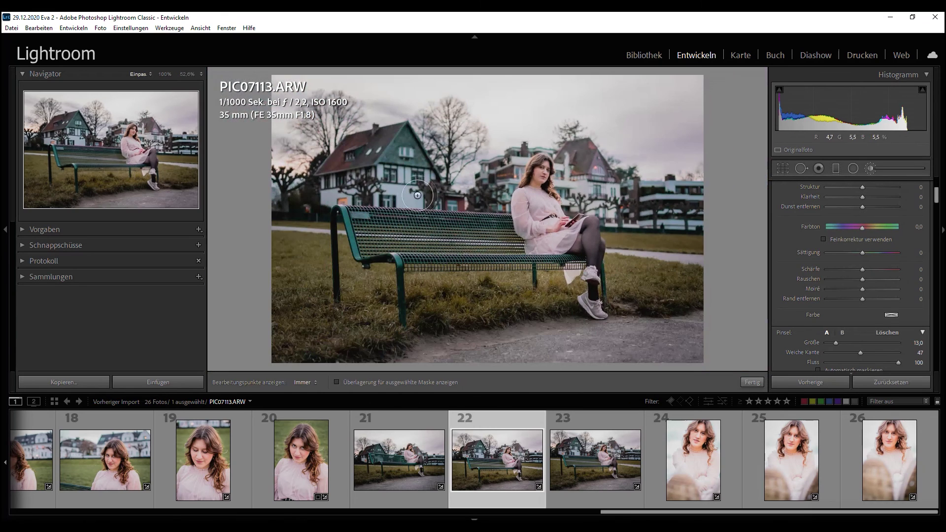
Leave the brush adjustments and auto-level the PIC07113 bench photo with Crop & Straighten.
{"action": "left_click", "coordinate": [853, 173]}
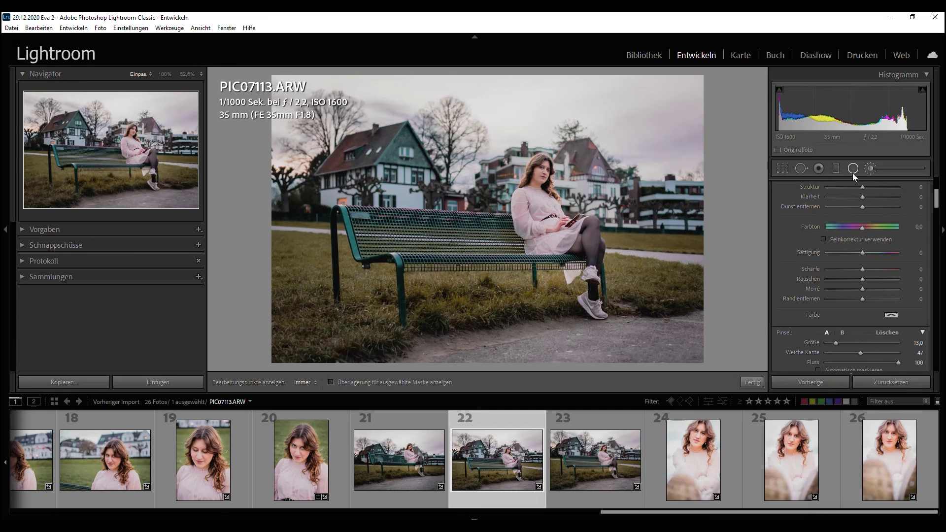
{"action": "key", "text": "r"}
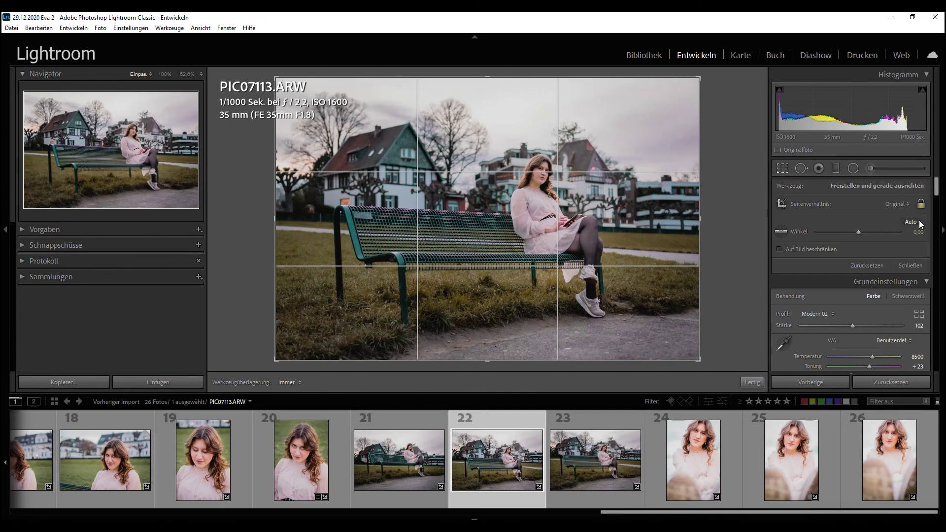
{"action": "left_click", "coordinate": [911, 222]}
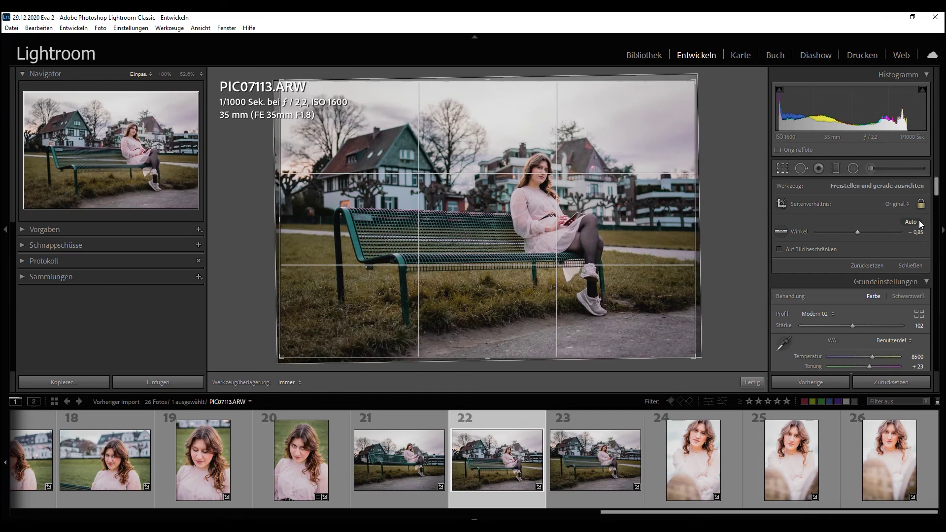
Auto-straighten PIC07112, fine-tune its angle and framing around the woman, and apply the crop.
{"action": "key", "text": "Left"}
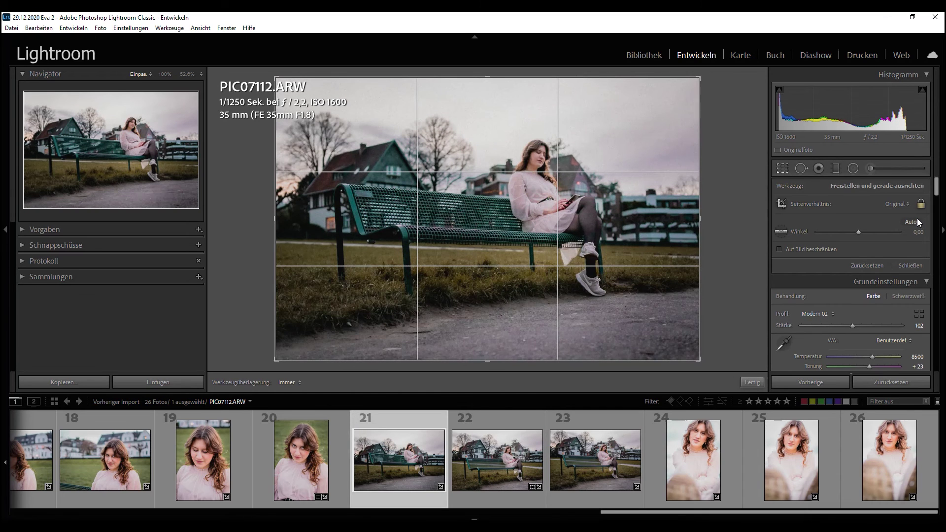
{"action": "left_click", "coordinate": [918, 220]}
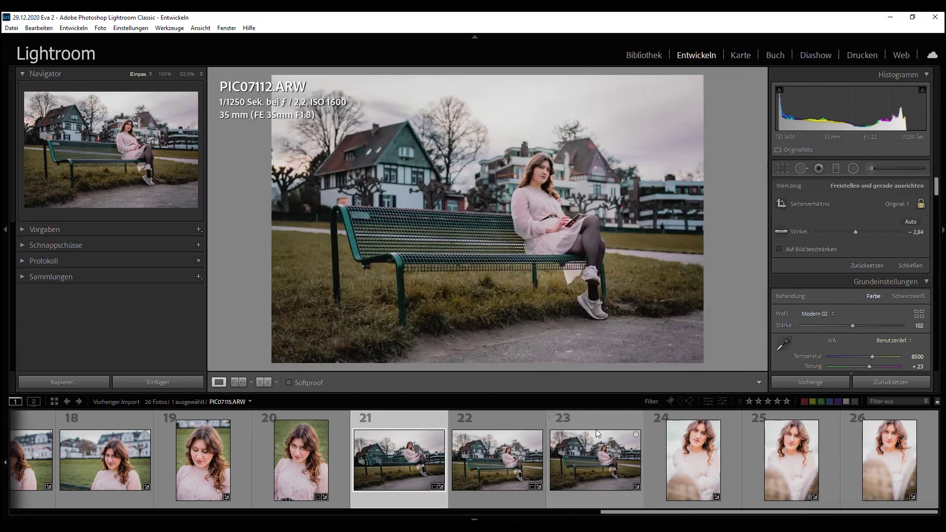
{"action": "mouse_move", "coordinate": [717, 256]}
{"action": "left_mouse_down"}
{"action": "mouse_move", "coordinate": [728, 220]}
{"action": "mouse_move", "coordinate": [727, 231]}
{"action": "left_mouse_up"}
{"action": "mouse_move", "coordinate": [583, 238]}
{"action": "left_mouse_down"}
{"action": "mouse_move", "coordinate": [569, 242]}
{"action": "mouse_move", "coordinate": [587, 242]}
{"action": "left_mouse_up"}
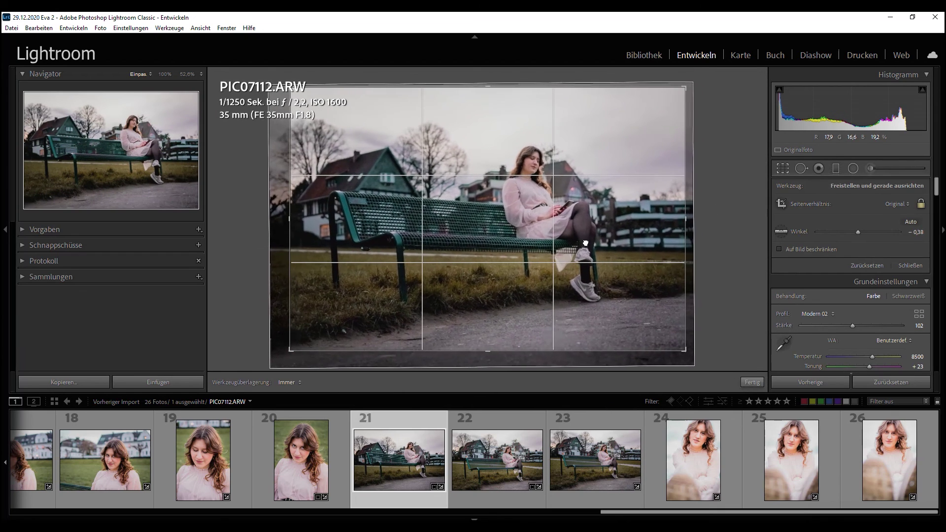
{"action": "key", "text": "Return"}
{"action": "left_click", "coordinate": [567, 459]}
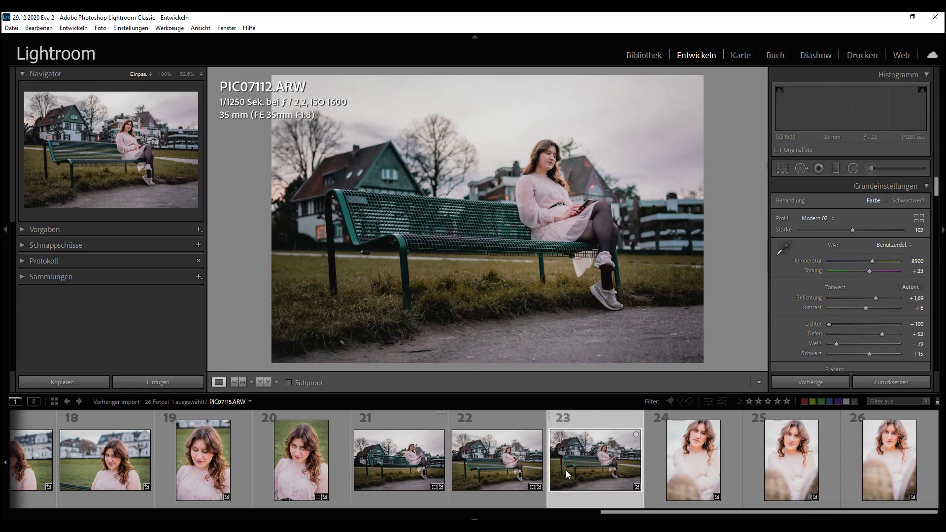
Lower exposure slightly on close-ups PIC07118, PIC07119 (−0,40) and PIC07120 (−0,30).
{"action": "left_click", "coordinate": [703, 464]}
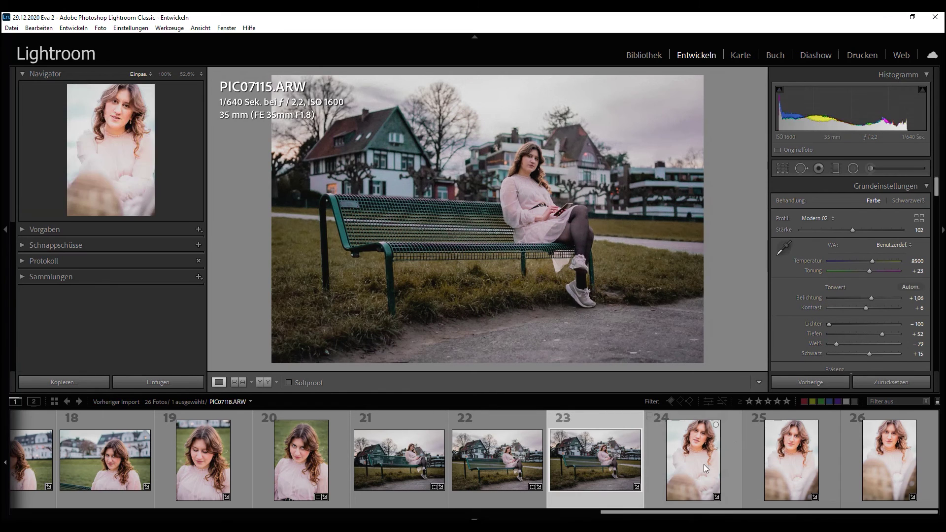
{"action": "left_click_drag", "start_coordinate": [864, 298], "coordinate": [862, 297]}
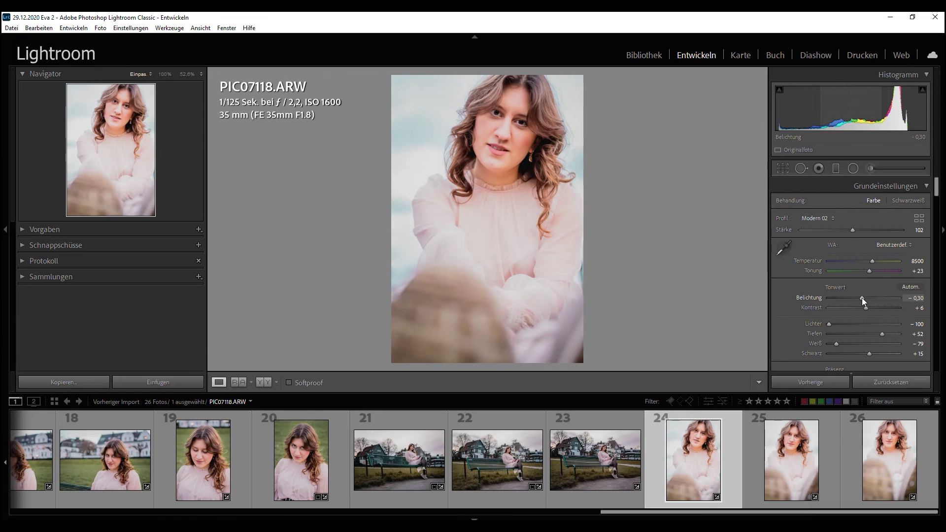
{"action": "left_click", "coordinate": [803, 437]}
{"action": "left_click_drag", "start_coordinate": [863, 299], "coordinate": [865, 297]}
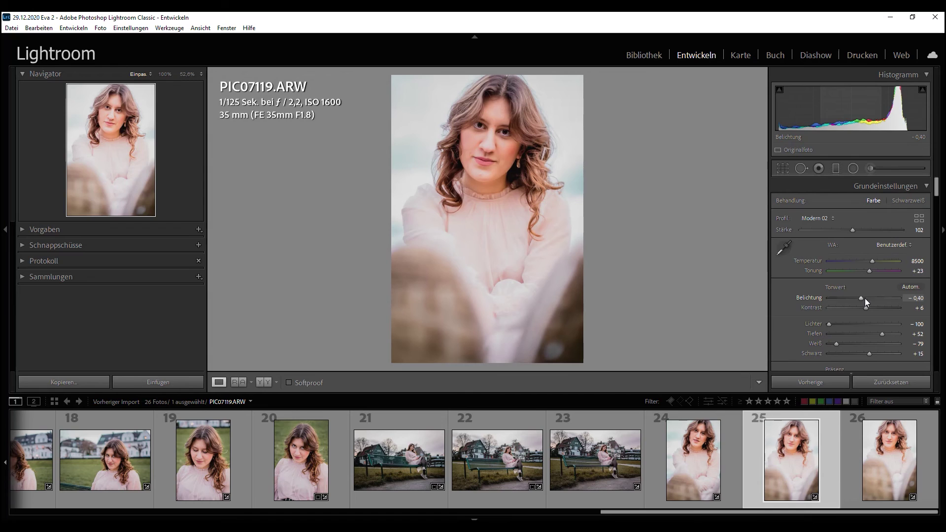
{"action": "key", "text": "Right"}
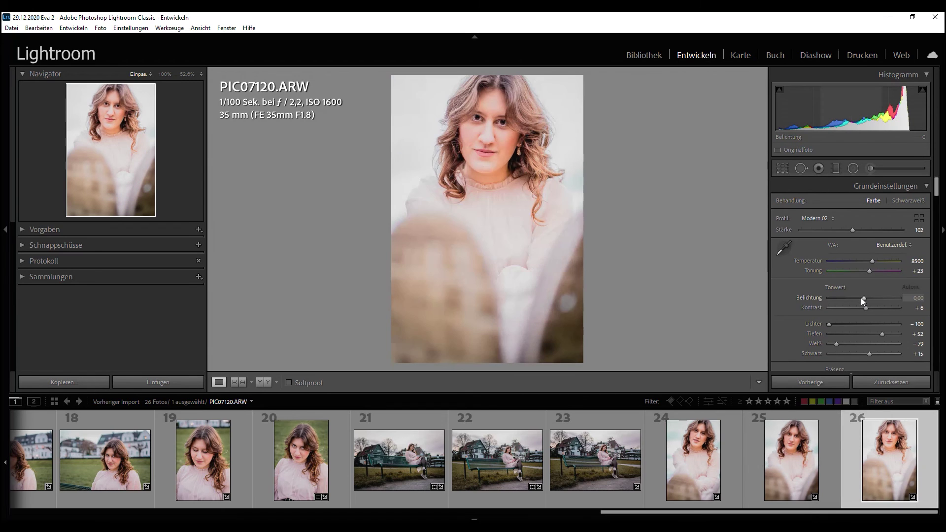
{"action": "left_click_drag", "start_coordinate": [864, 298], "coordinate": [862, 298]}
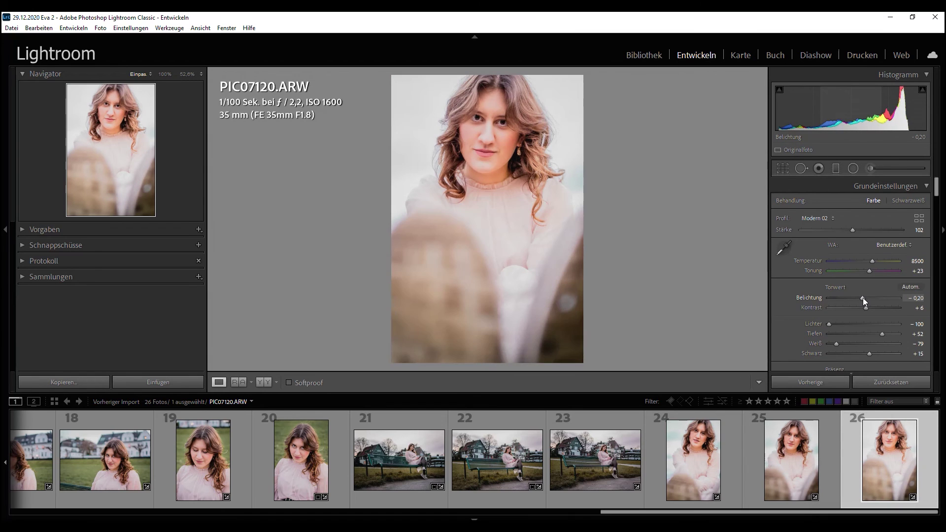
Select portrait PIC07092 in the filmstrip and bring up the develop preset options.
{"action": "key", "text": "ctrl+a"}
{"action": "right_click", "coordinate": [626, 457]}
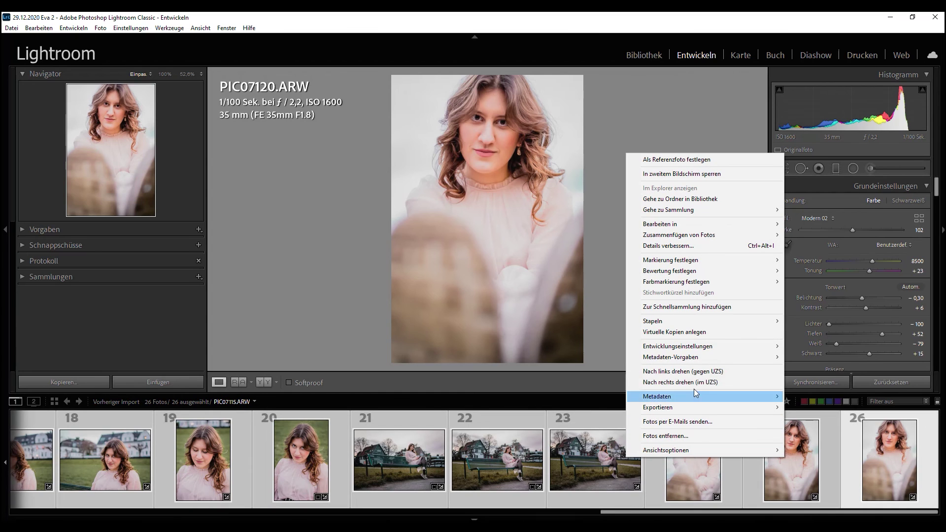
{"action": "left_click", "coordinate": [556, 468]}
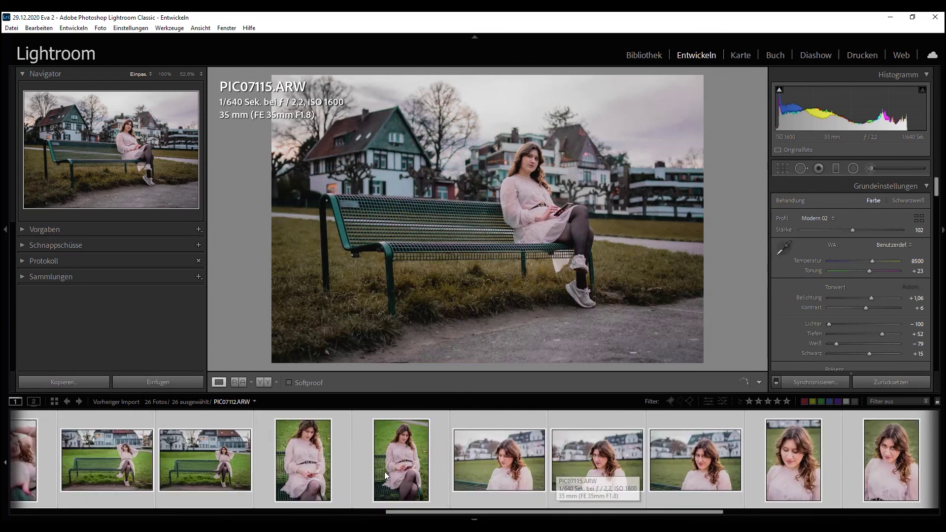
{"action": "scroll", "coordinate": [384, 472], "scroll_direction": "up", "scroll_amount": 10}
{"action": "left_click", "coordinate": [353, 463]}
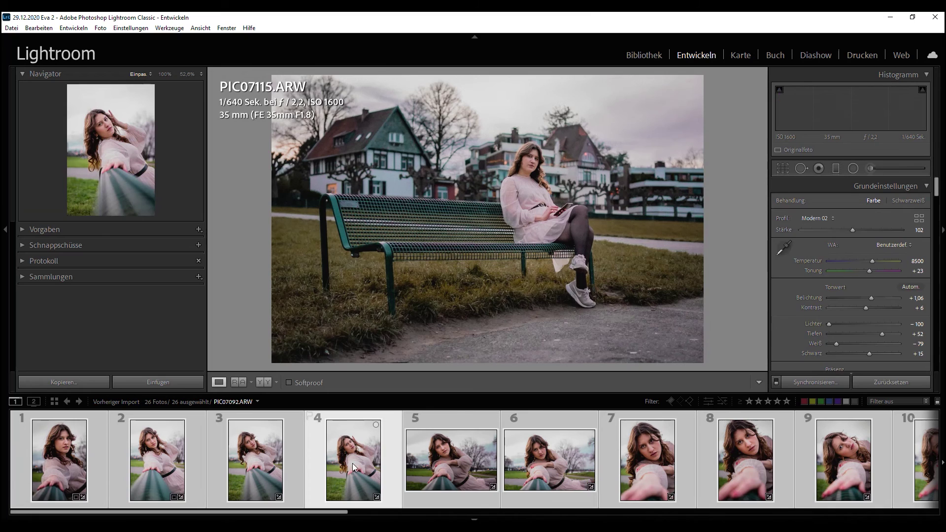
{"action": "left_click", "coordinate": [198, 229]}
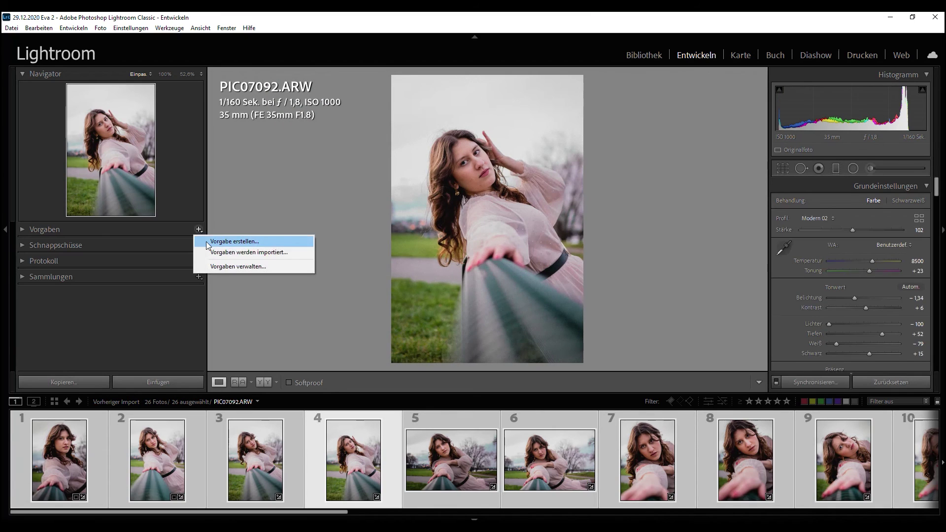
Save preset '2021.01.01 Hedonistic Society New Year Park Bench Mood' in group 2020, excluding white balance.
{"action": "left_click", "coordinate": [232, 241]}
{"action": "type", "text": "2"}
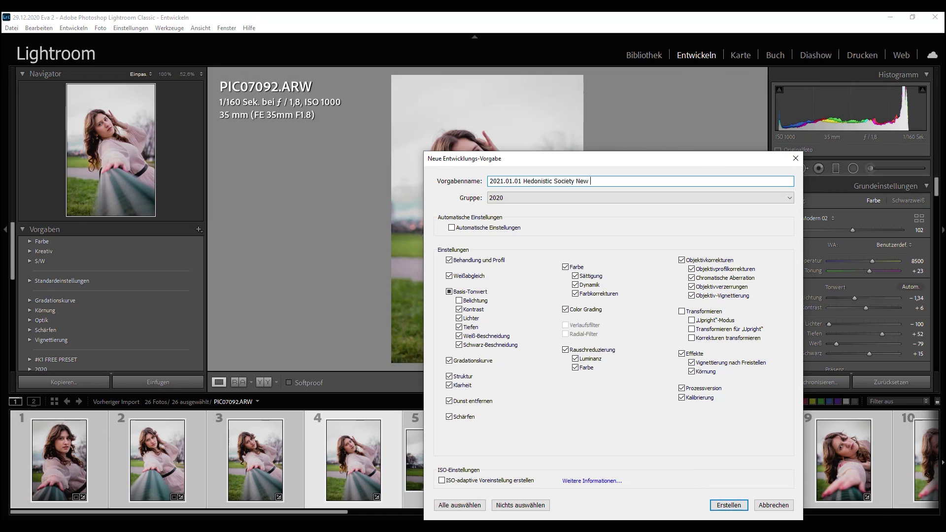
{"action": "type", "text": "Be"}
{"action": "left_click", "coordinate": [450, 277]}
{"action": "left_click", "coordinate": [745, 509]}
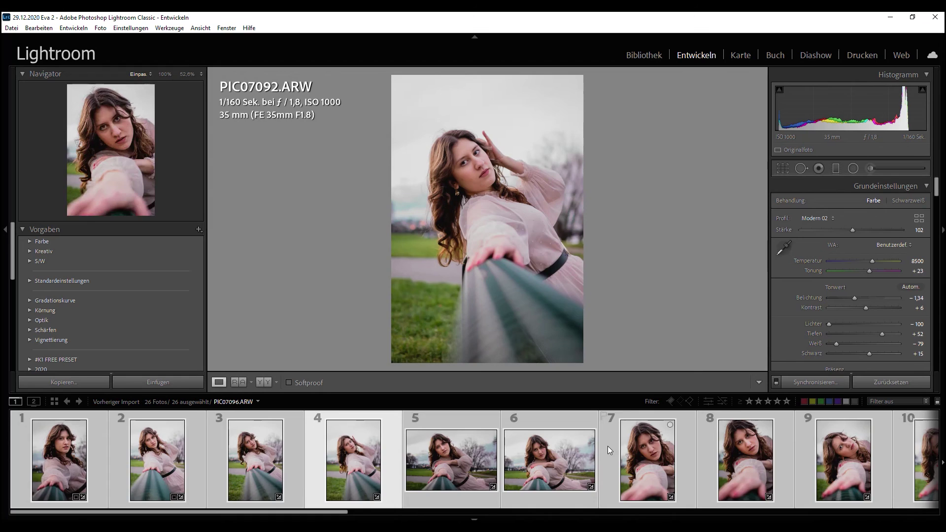
Create virtual copies of all 26 selected photos.
{"action": "scroll", "coordinate": [608, 446], "scroll_direction": "down", "scroll_amount": 5}
{"action": "right_click", "coordinate": [545, 447]}
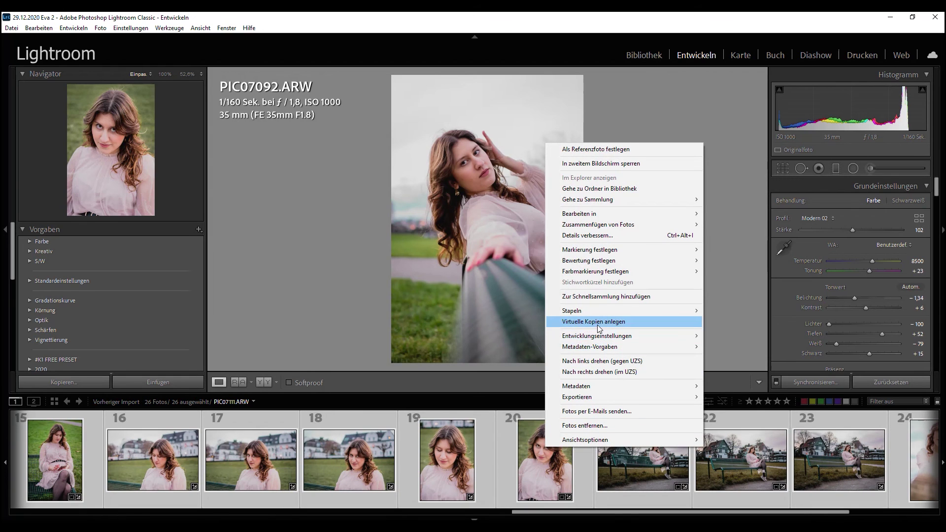
{"action": "left_click", "coordinate": [593, 321]}
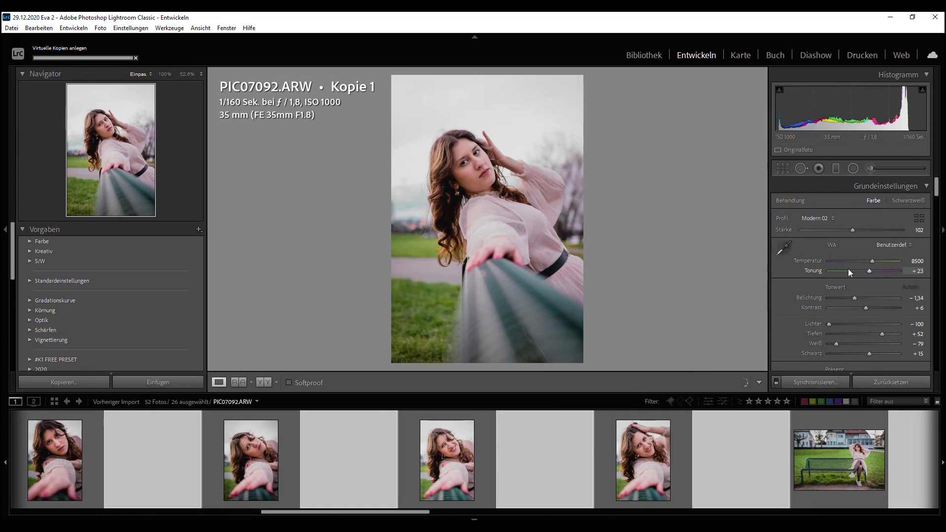
Set the first PIC07092 virtual copy's treatment to Black & White.
{"action": "scroll", "coordinate": [806, 312], "scroll_direction": "down", "scroll_amount": 5}
{"action": "scroll", "coordinate": [805, 310], "scroll_direction": "up", "scroll_amount": 10}
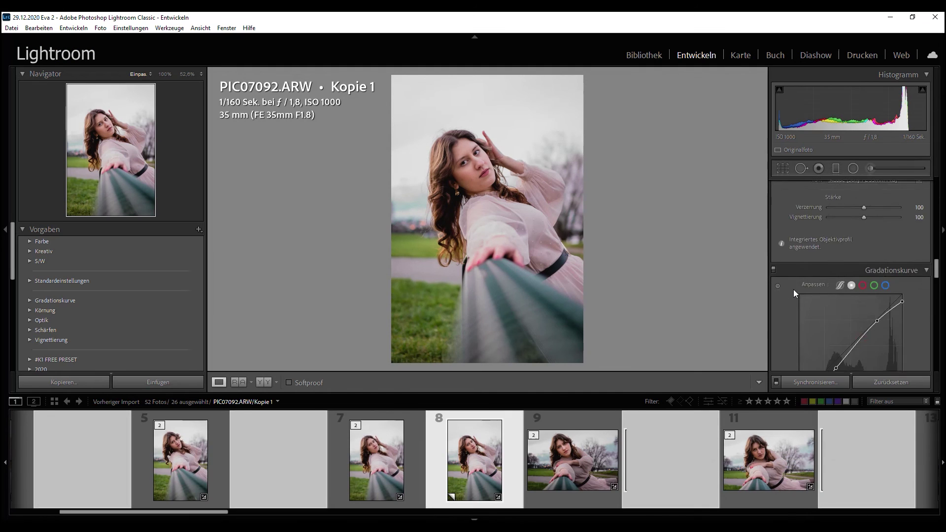
{"action": "scroll", "coordinate": [792, 289], "scroll_direction": "down", "scroll_amount": 3}
{"action": "scroll", "coordinate": [789, 285], "scroll_direction": "down", "scroll_amount": 2}
{"action": "scroll", "coordinate": [788, 288], "scroll_direction": "down", "scroll_amount": 2}
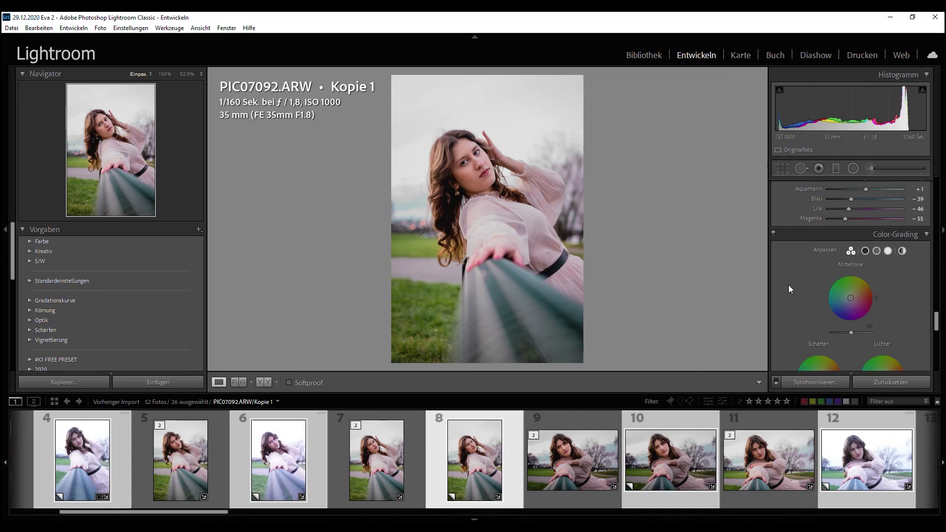
{"action": "scroll", "coordinate": [788, 289], "scroll_direction": "down", "scroll_amount": 2}
{"action": "scroll", "coordinate": [789, 289], "scroll_direction": "down", "scroll_amount": 2}
{"action": "scroll", "coordinate": [788, 285], "scroll_direction": "up", "scroll_amount": 10}
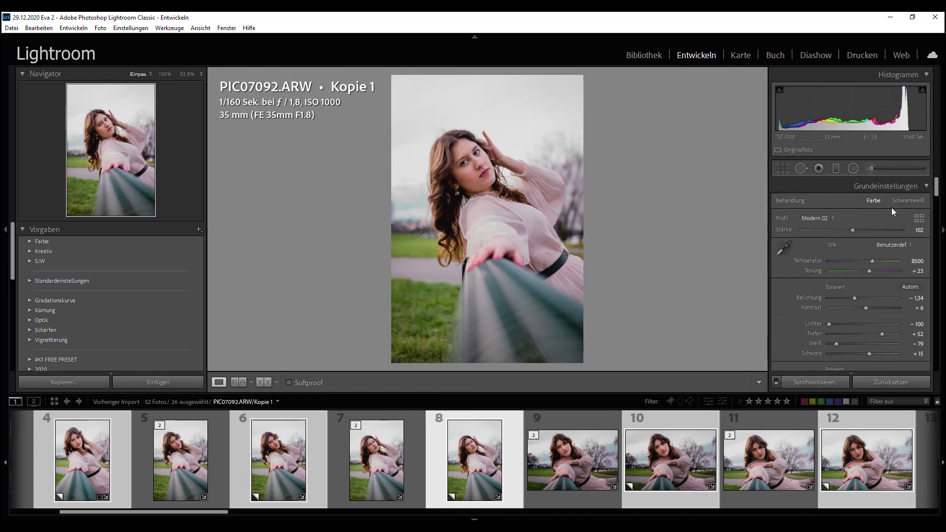
{"action": "left_click", "coordinate": [900, 200]}
Synchronize the copy's black-and-white settings across the selected copies, excluding White Balance and Exposure.
{"action": "left_click", "coordinate": [836, 385]}
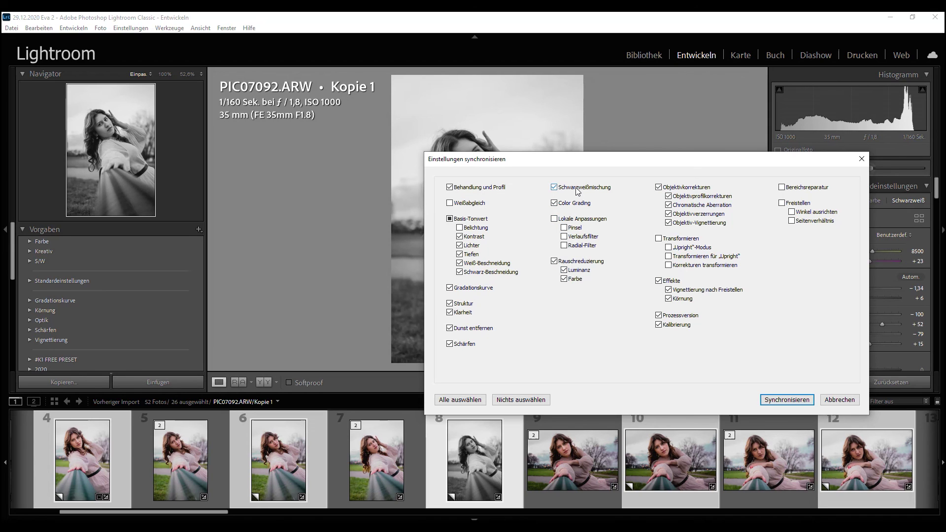
{"action": "left_click", "coordinate": [775, 399]}
{"action": "left_click", "coordinate": [794, 401]}
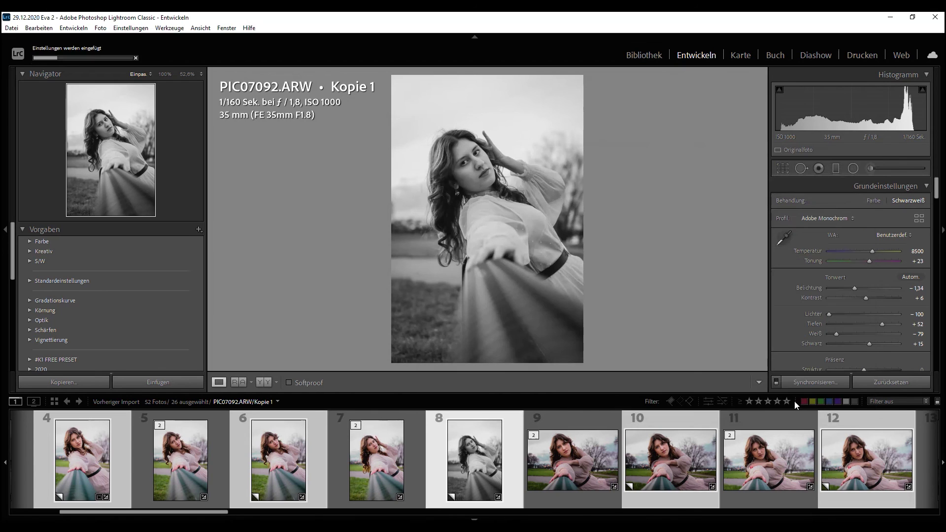
Check the PIC07088 and PIC07089 copies, then reset PIC07094's copy exposure to zero.
{"action": "scroll", "coordinate": [235, 450], "scroll_direction": "up", "scroll_amount": 3}
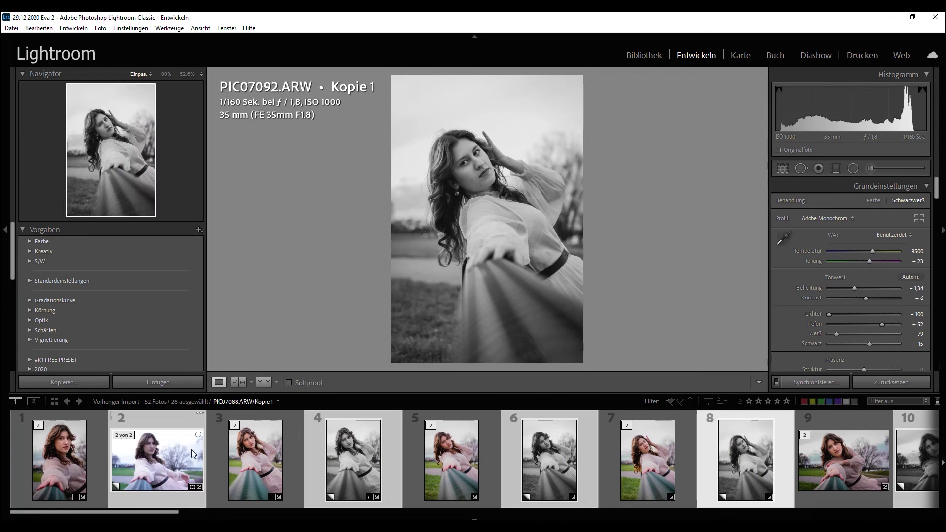
{"action": "left_click", "coordinate": [165, 459]}
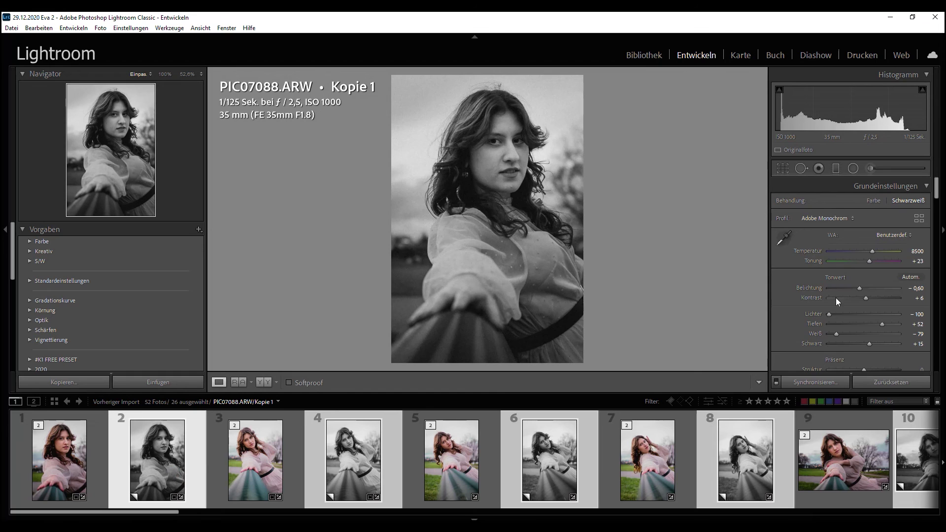
{"action": "scroll", "coordinate": [859, 290], "scroll_direction": "up", "scroll_amount": 5}
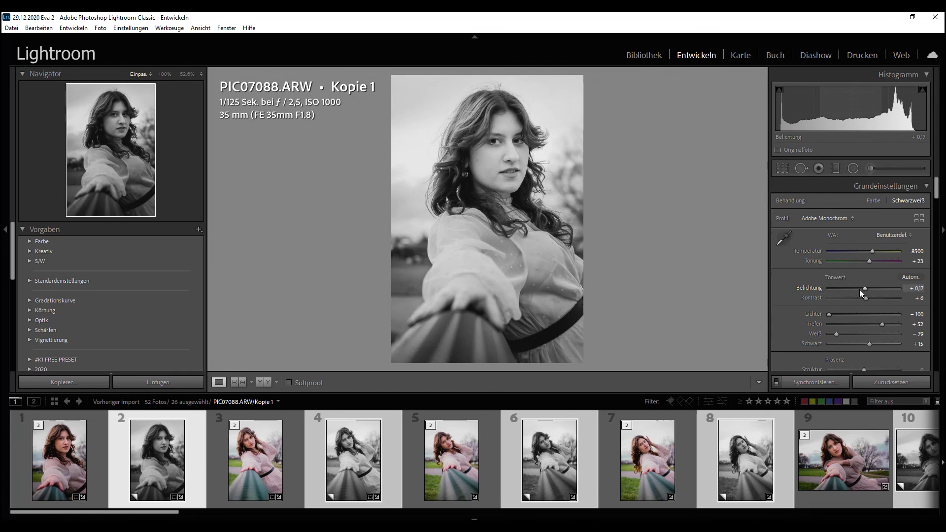
{"action": "left_click", "coordinate": [349, 475]}
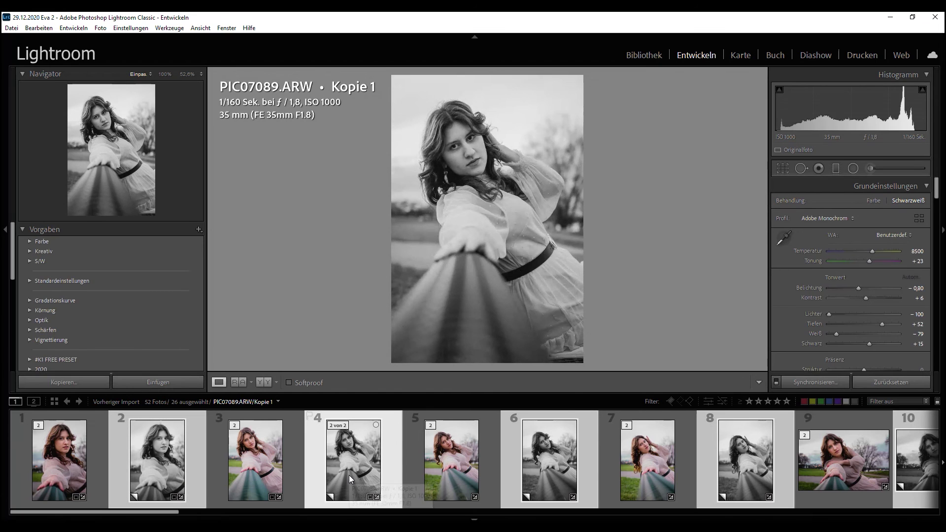
{"action": "scroll", "coordinate": [349, 475], "scroll_direction": "down", "scroll_amount": 3}
{"action": "scroll", "coordinate": [365, 462], "scroll_direction": "down", "scroll_amount": 5}
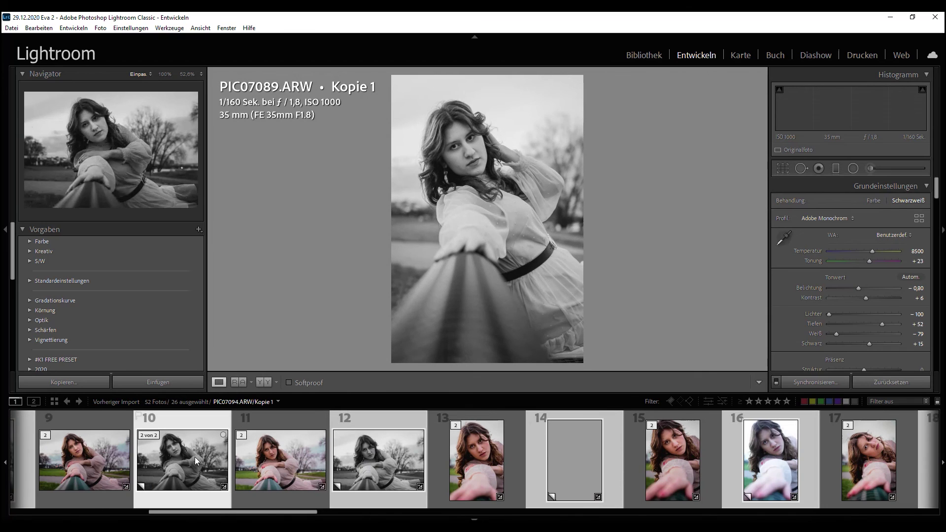
{"action": "left_click", "coordinate": [184, 460]}
{"action": "scroll", "coordinate": [868, 290], "scroll_direction": "up", "scroll_amount": 8}
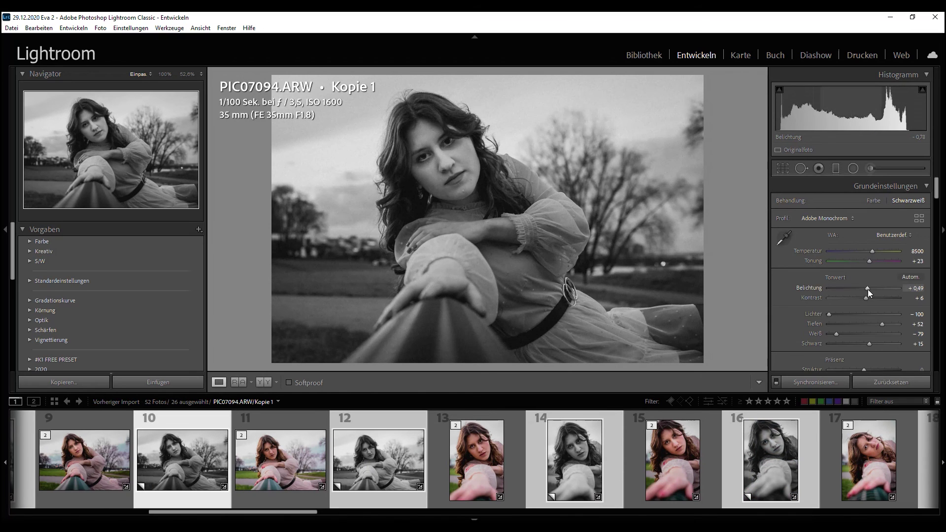
{"action": "double_click", "coordinate": [866, 288]}
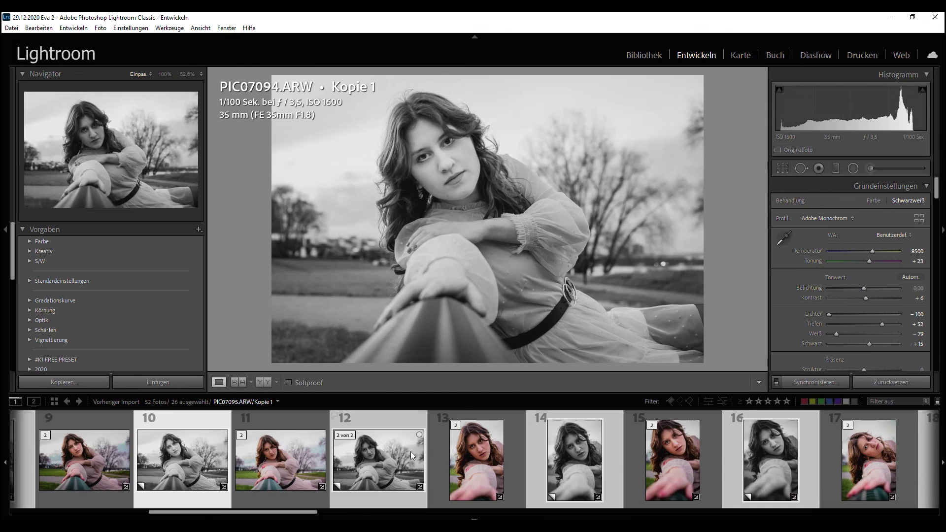
Brighten the PIC07096 and PIC07097 black-and-white copies, PIC07097 to +0,52 exposure.
{"action": "scroll", "coordinate": [410, 451], "scroll_direction": "down", "scroll_amount": 3}
{"action": "left_click", "coordinate": [321, 461]}
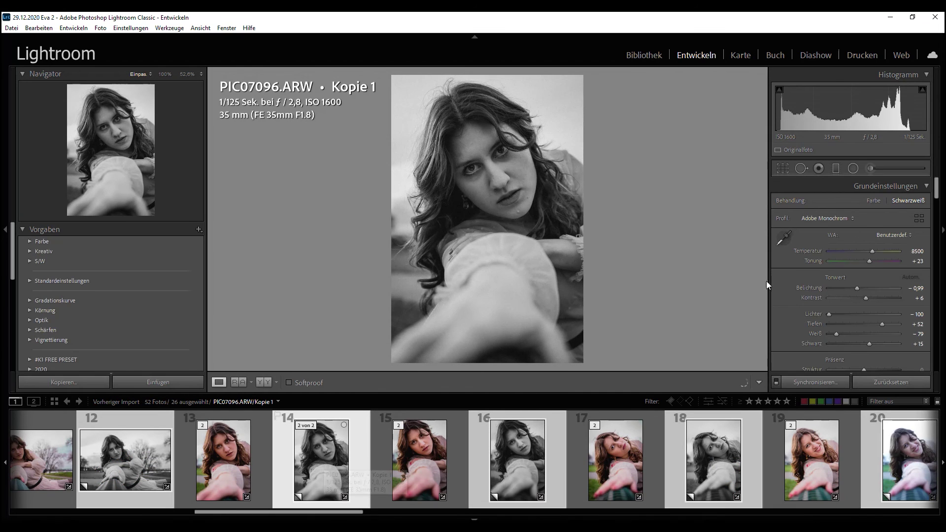
{"action": "scroll", "coordinate": [856, 289], "scroll_direction": "up", "scroll_amount": 4}
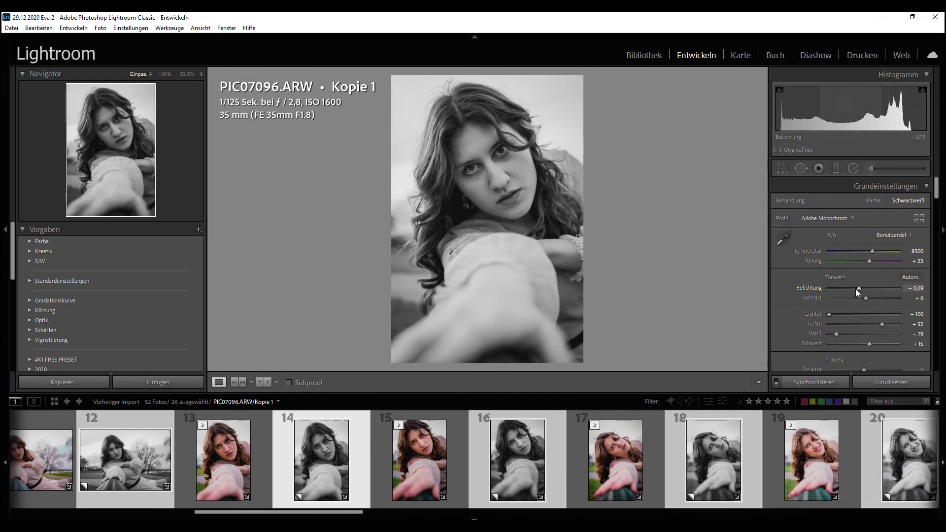
{"action": "left_click", "coordinate": [521, 457]}
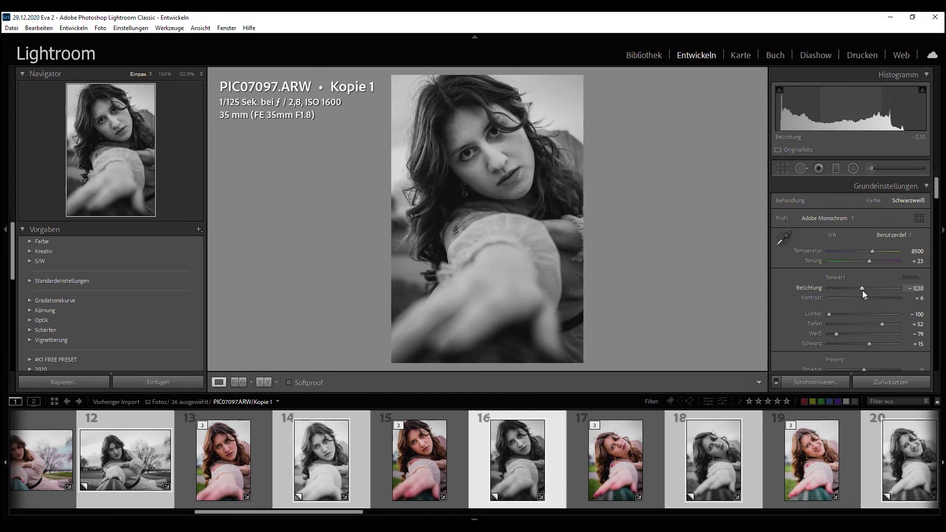
{"action": "scroll", "coordinate": [863, 288], "scroll_direction": "up", "scroll_amount": 3}
{"action": "scroll", "coordinate": [862, 289], "scroll_direction": "up", "scroll_amount": 2}
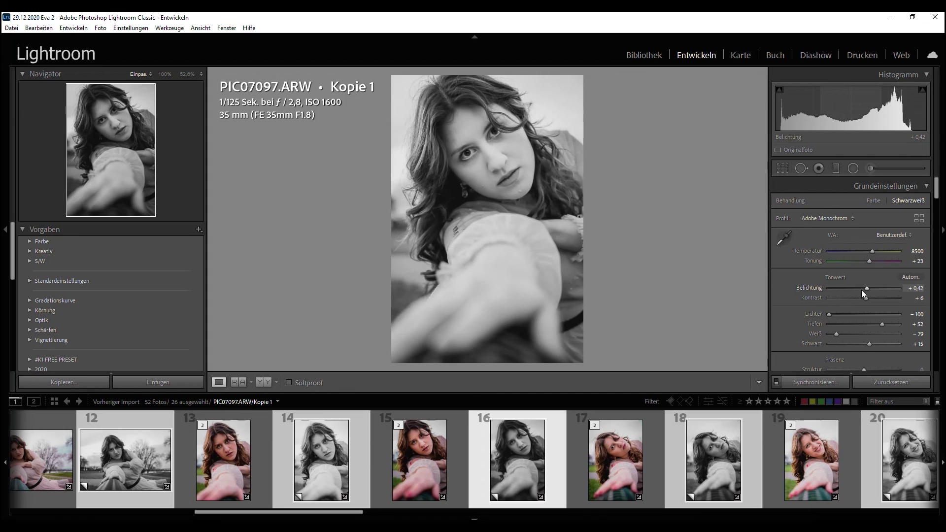
{"action": "scroll", "coordinate": [863, 290], "scroll_direction": "up", "scroll_amount": 2}
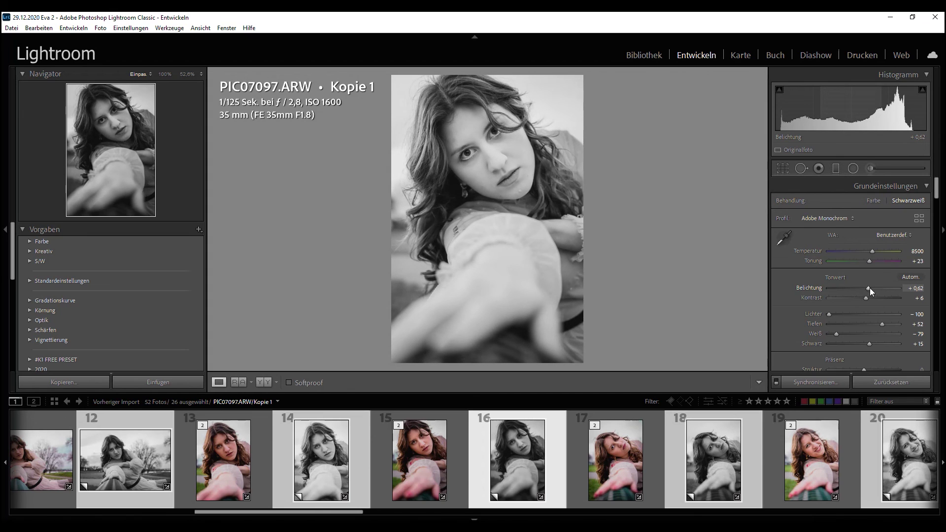
{"action": "scroll", "coordinate": [870, 289], "scroll_direction": "down", "scroll_amount": 1}
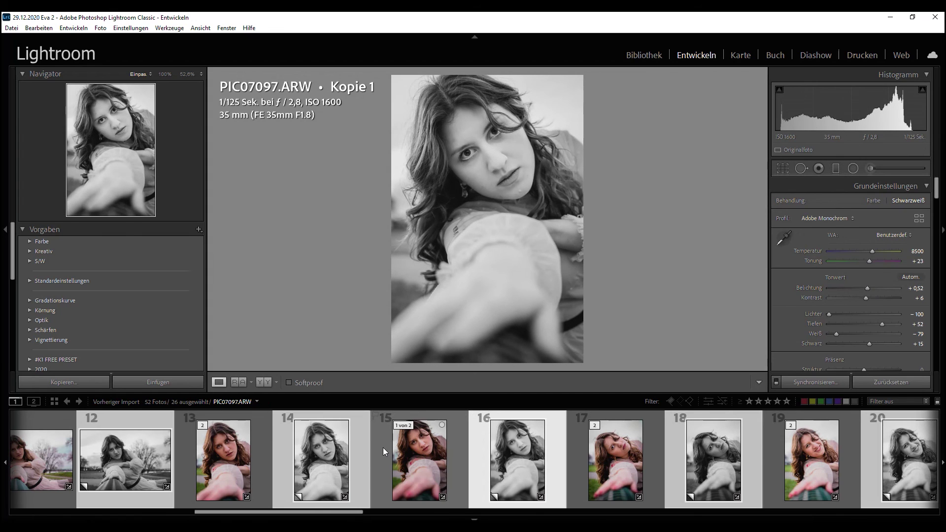
{"action": "scroll", "coordinate": [383, 447], "scroll_direction": "down", "scroll_amount": 2}
{"action": "scroll", "coordinate": [383, 448], "scroll_direction": "down", "scroll_amount": 2}
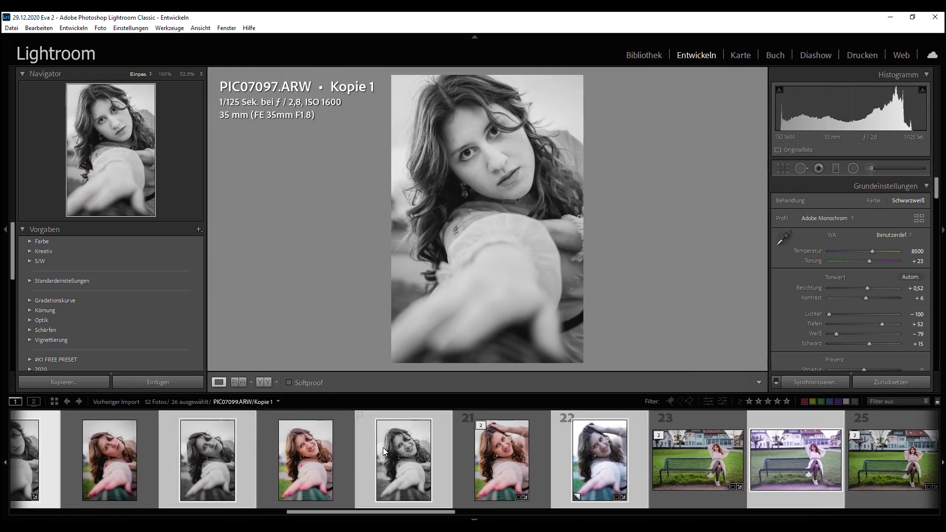
Reset the PIC07098 copy's exposure to zero, then nudge it to +0,10.
{"action": "left_click", "coordinate": [205, 448]}
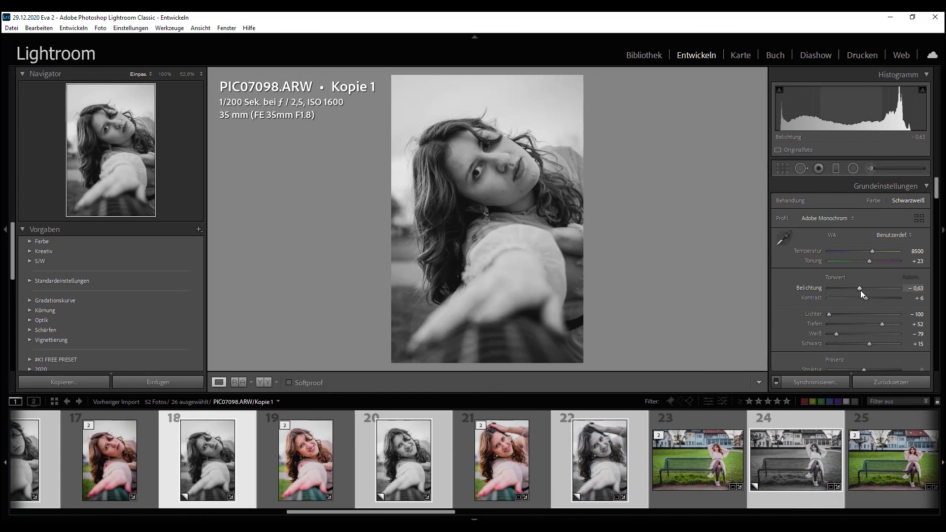
{"action": "double_click", "coordinate": [861, 289]}
{"action": "key", "text": "Up"}
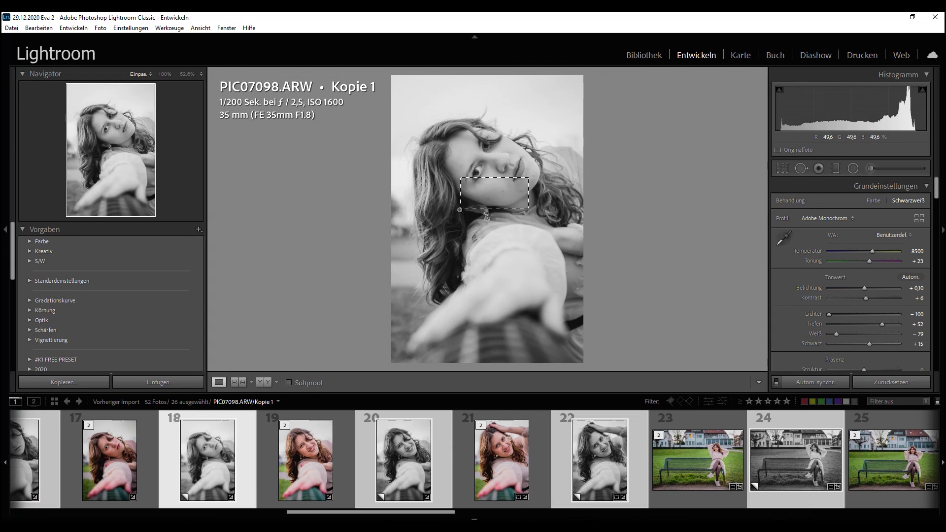
Zoom into the PIC07098 copy's face and heal small cheek blemishes with Spot Removal.
{"action": "left_click", "coordinate": [497, 189]}
{"action": "left_click", "coordinate": [801, 168]}
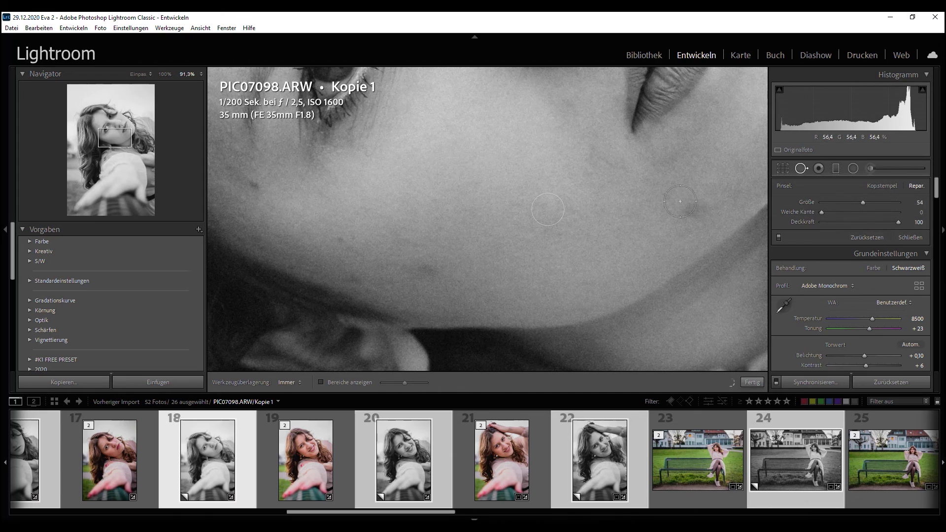
{"action": "left_click", "coordinate": [696, 208]}
{"action": "left_click_drag", "start_coordinate": [435, 268], "coordinate": [400, 268]}
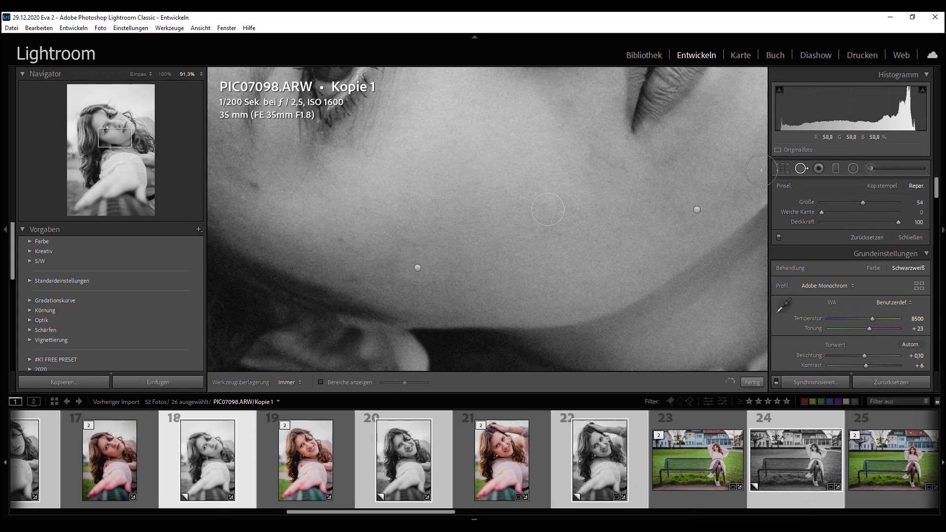
{"action": "left_click", "coordinate": [805, 169]}
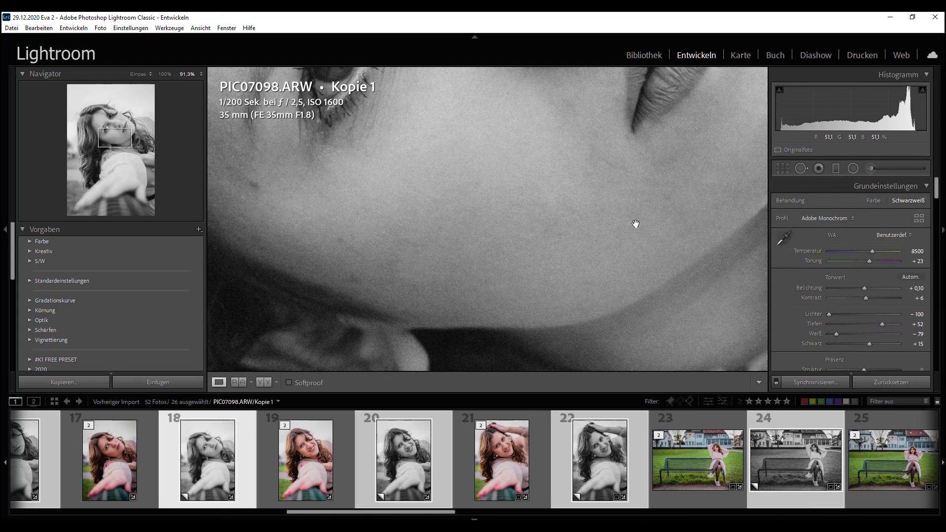
{"action": "left_click", "coordinate": [588, 291]}
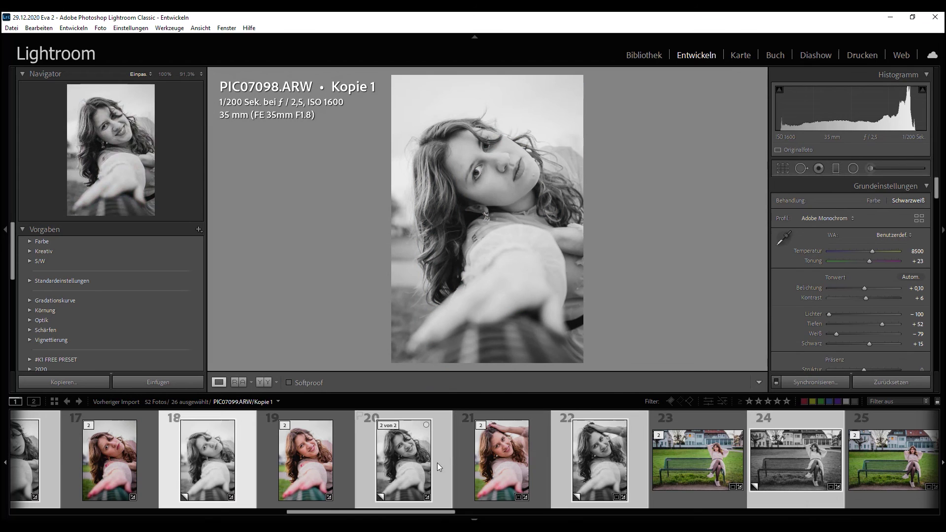
Review the black-and-white copies of PIC07100 through PIC07103.
{"action": "left_click", "coordinate": [458, 463]}
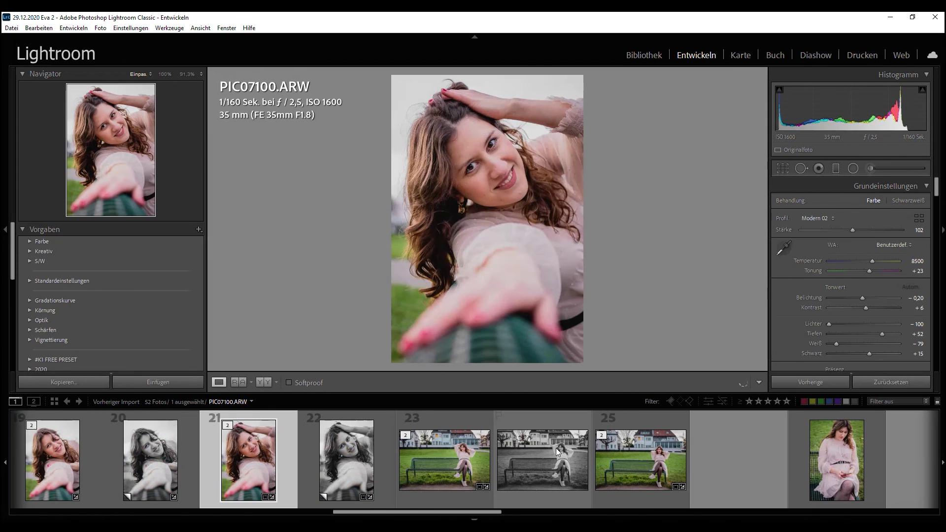
{"action": "left_click", "coordinate": [371, 464]}
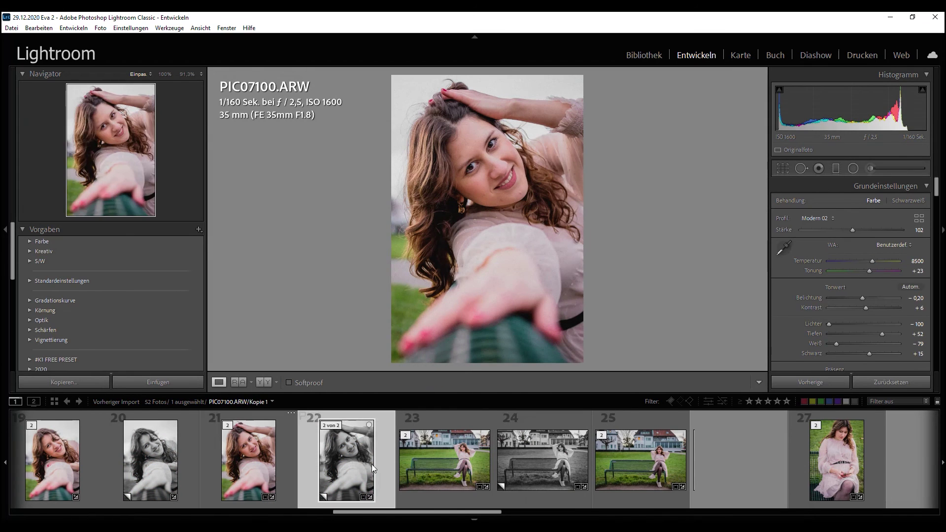
{"action": "left_click", "coordinate": [539, 463]}
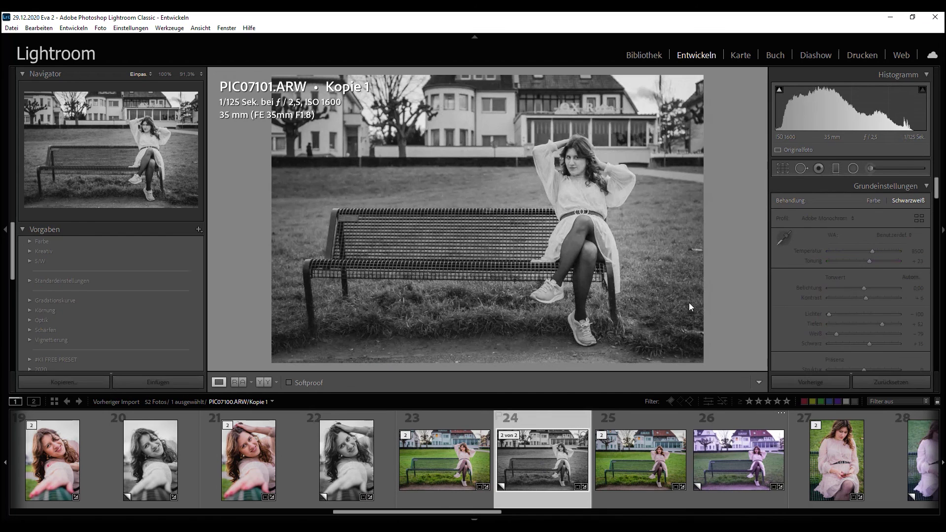
{"action": "scroll", "coordinate": [487, 481], "scroll_direction": "down", "scroll_amount": 2}
{"action": "scroll", "coordinate": [464, 479], "scroll_direction": "down", "scroll_amount": 3}
{"action": "left_click", "coordinate": [270, 456]}
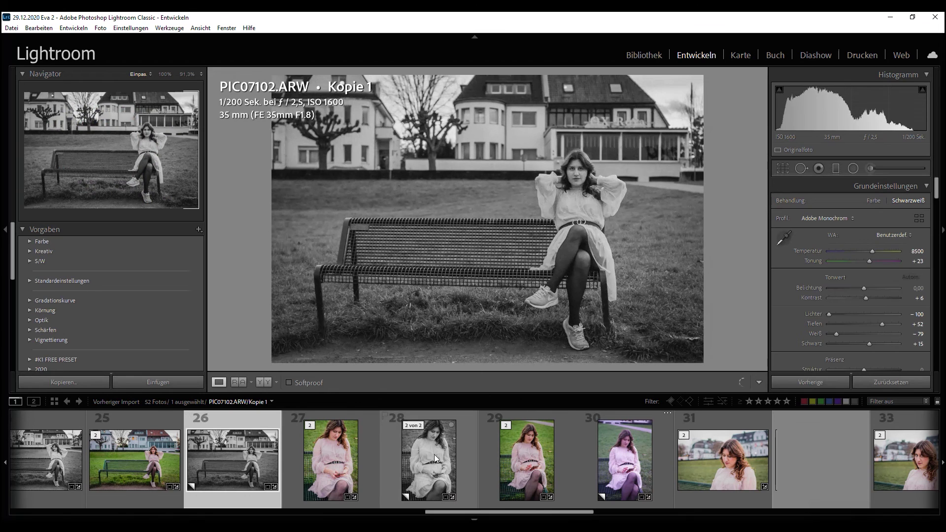
{"action": "left_click", "coordinate": [433, 455]}
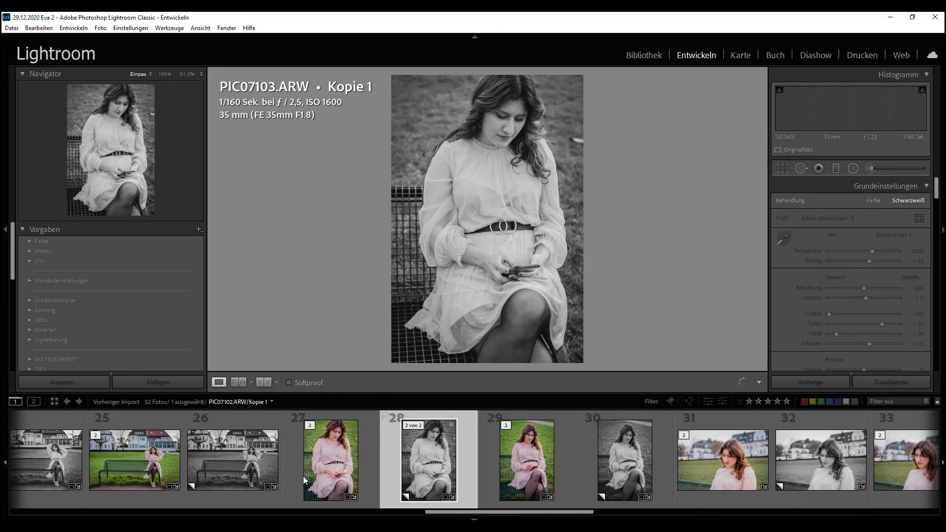
Review the PIC07110, PIC07115, PIC07118 and PIC07119 black-and-white copies.
{"action": "scroll", "coordinate": [344, 468], "scroll_direction": "down", "scroll_amount": 5}
{"action": "left_click", "coordinate": [369, 464]}
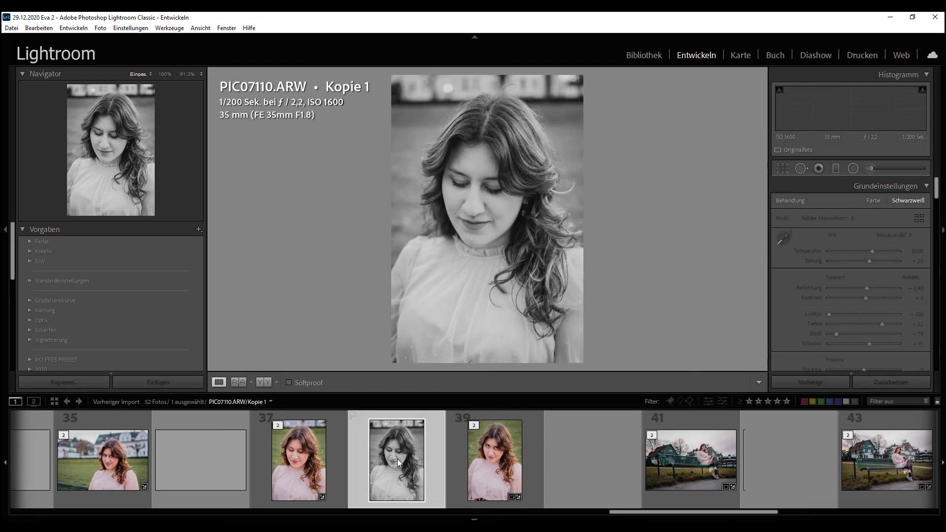
{"action": "scroll", "coordinate": [395, 459], "scroll_direction": "down", "scroll_amount": 4}
{"action": "left_click", "coordinate": [312, 458]}
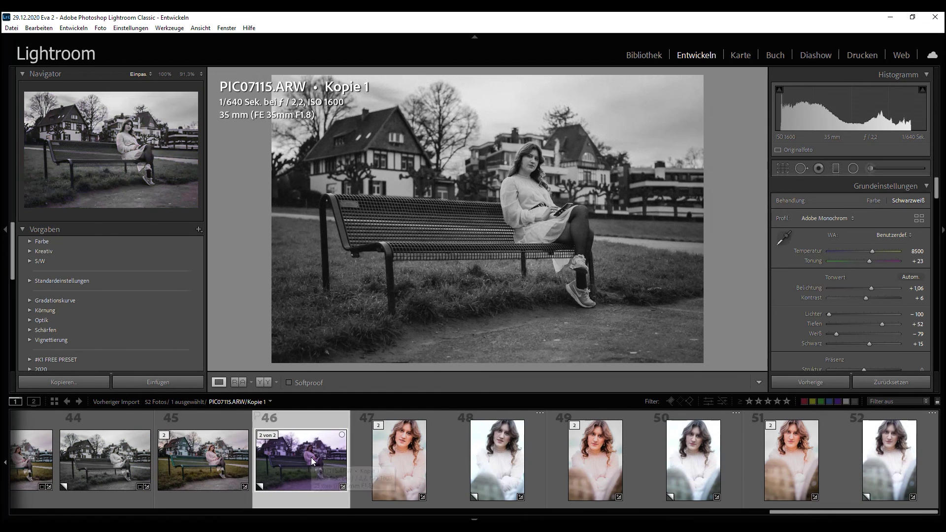
{"action": "left_click", "coordinate": [494, 462]}
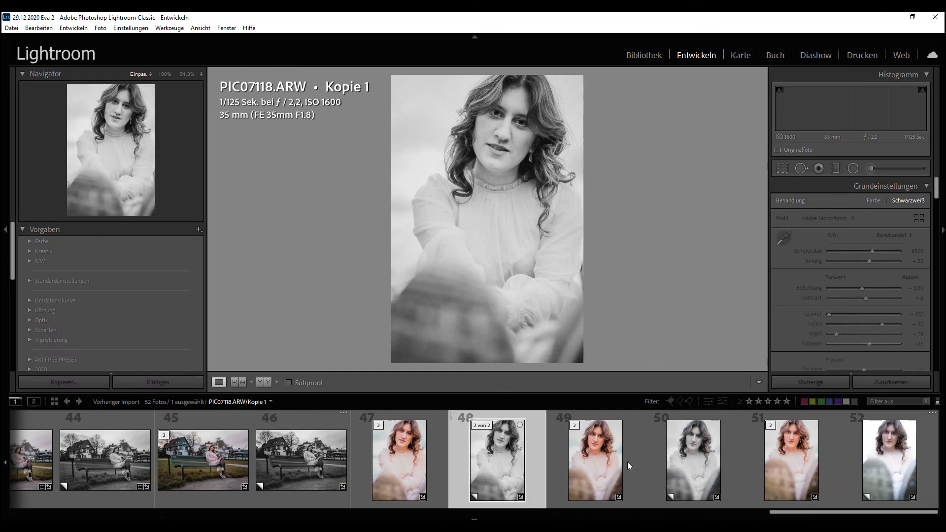
{"action": "left_click", "coordinate": [683, 452]}
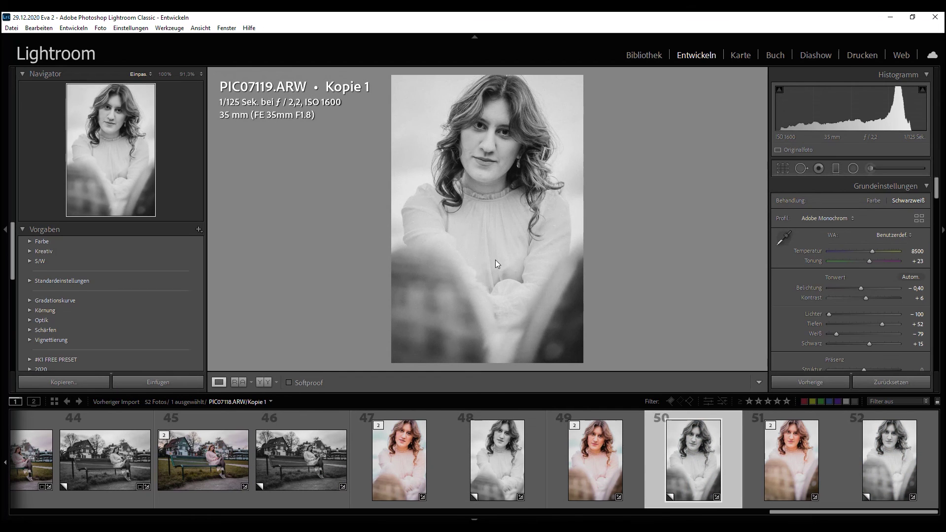